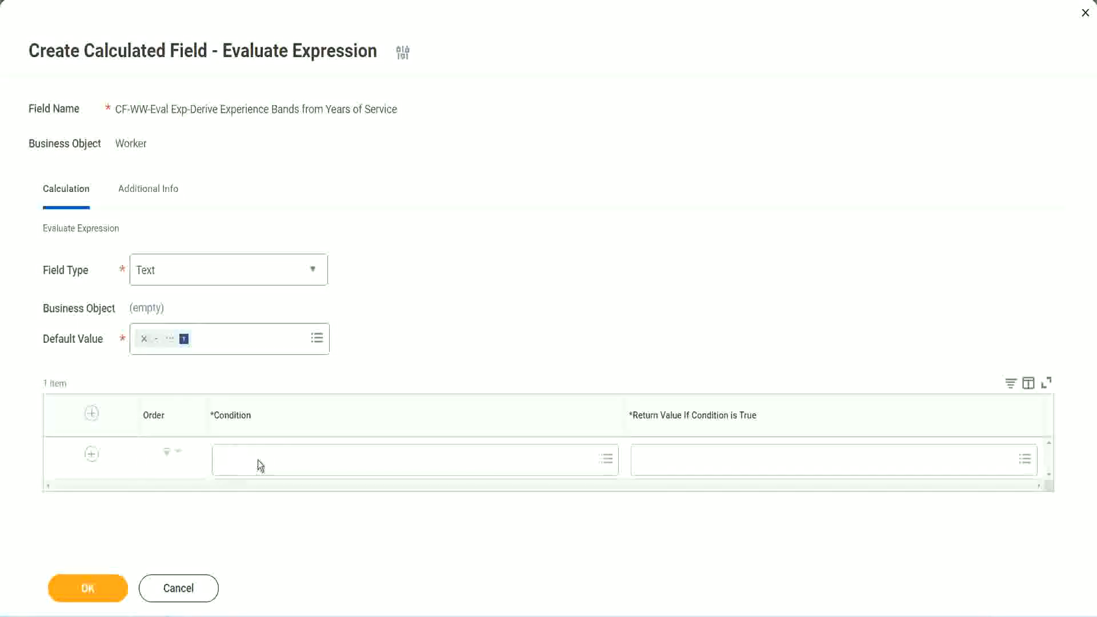
Step: Copy the Field 1 name from the notes and set the first row's condition to CF-WW-TF-Length of Service between 0 and 7 years
click(259, 460)
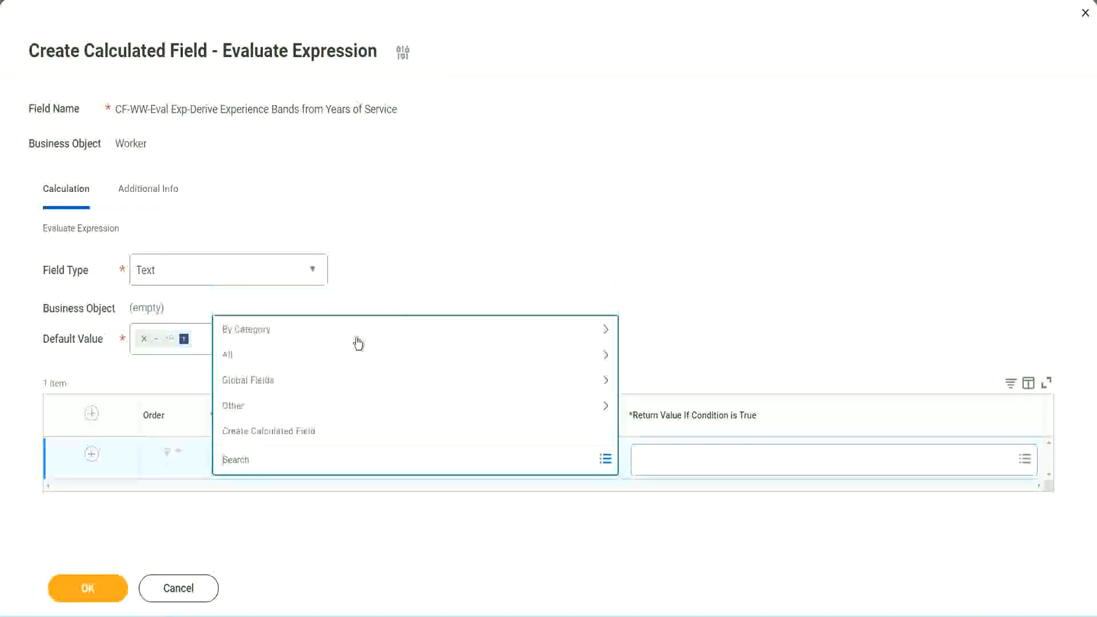
click(419, 254)
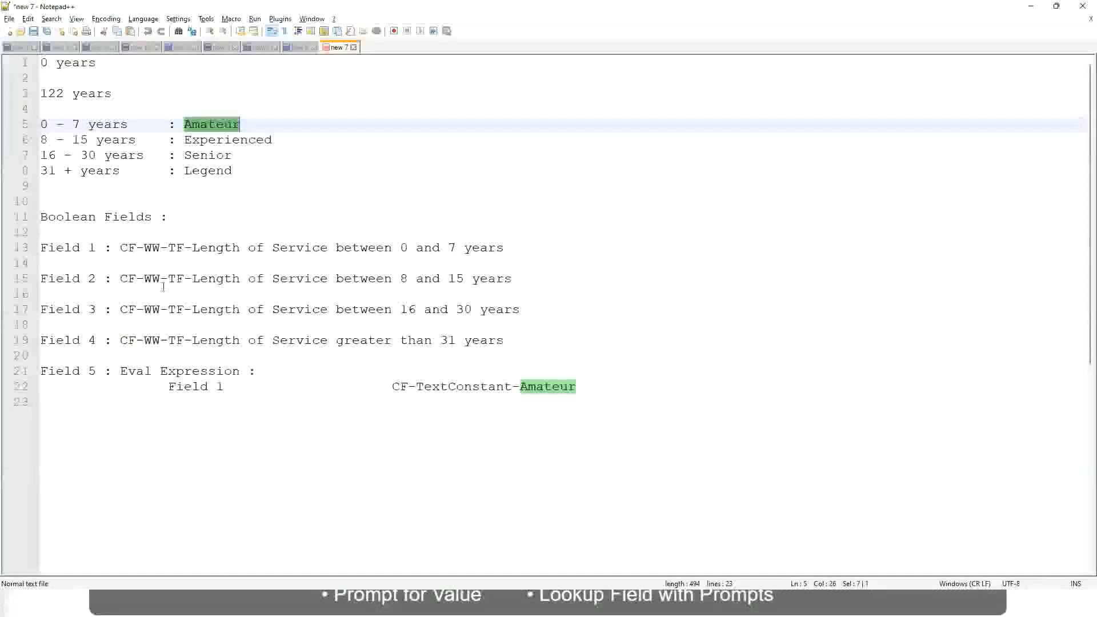
drag(119, 247, 505, 252)
key(ctrl+c)
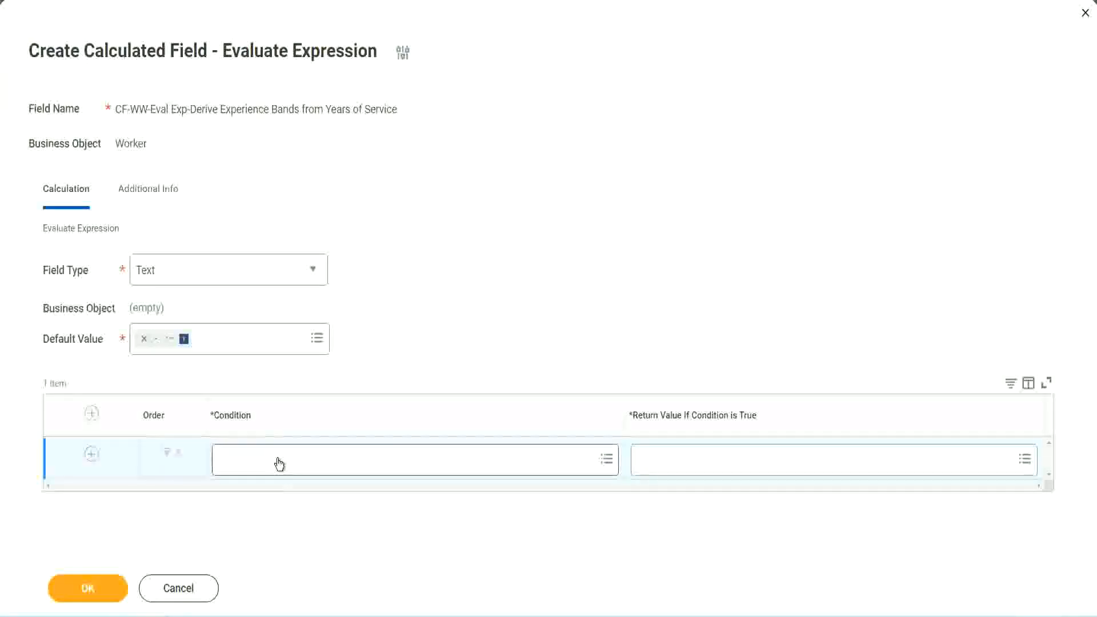
click(279, 464)
key(ctrl+v)
key(Return)
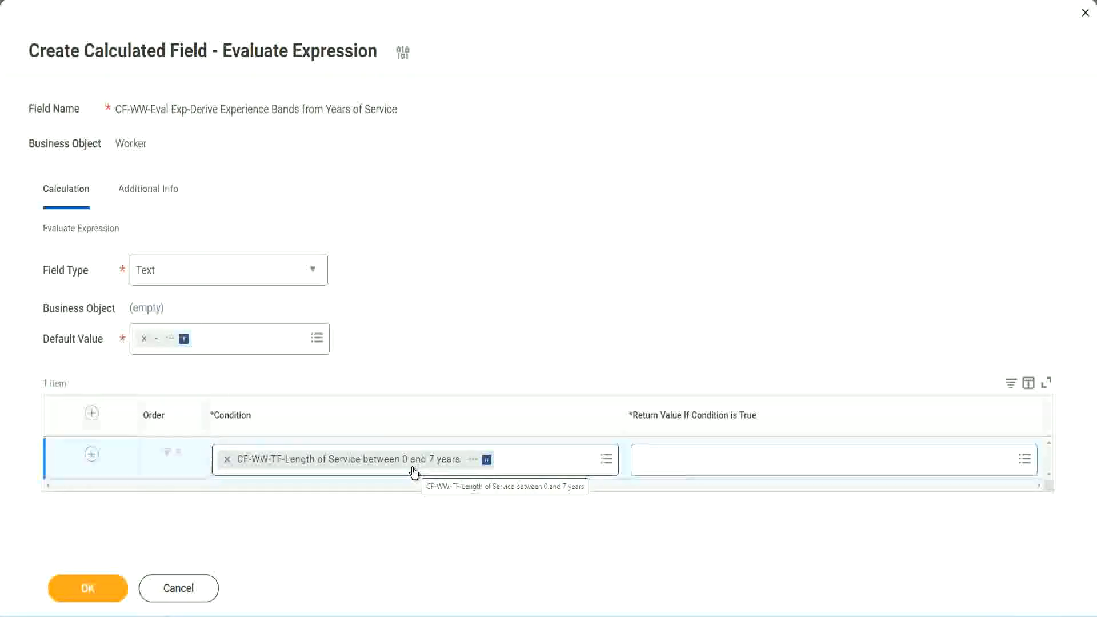
click(714, 468)
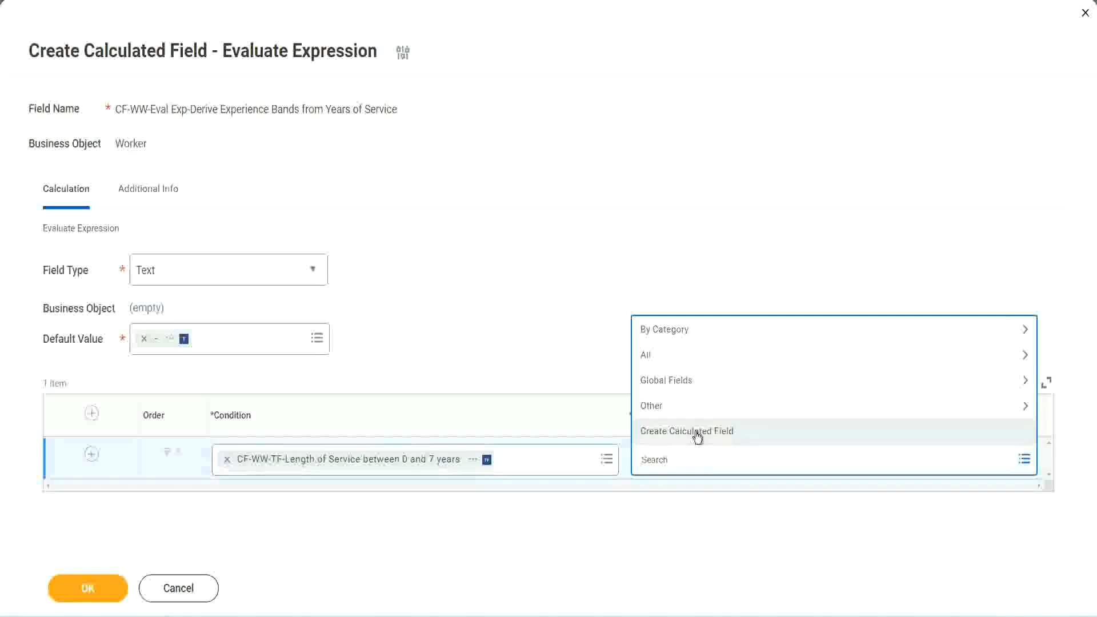
click(635, 283)
click(660, 463)
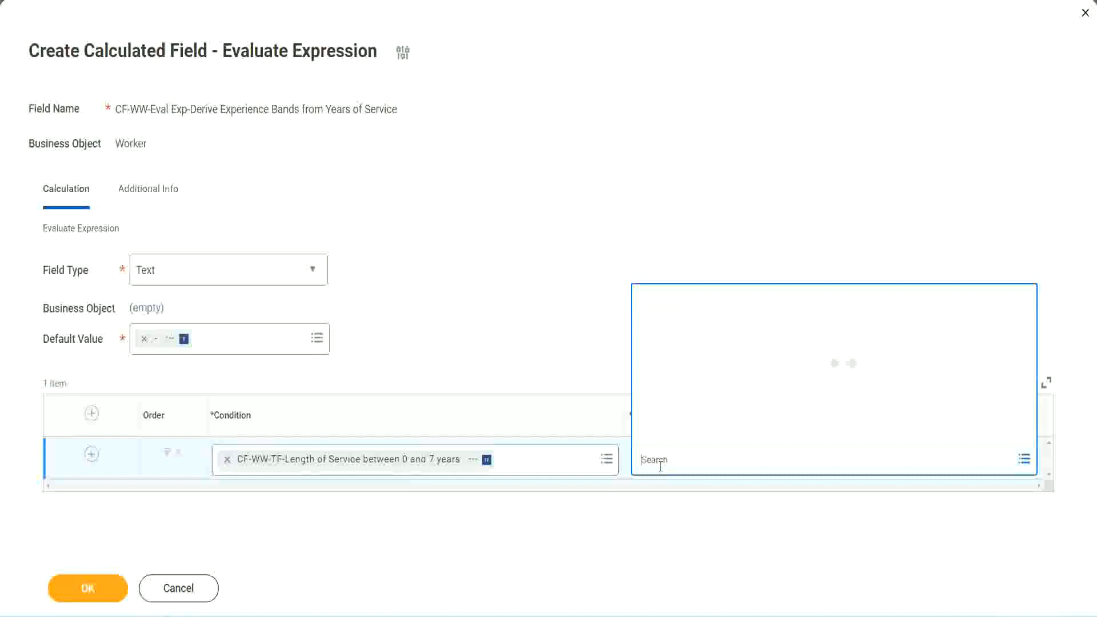
text(Amaterue)
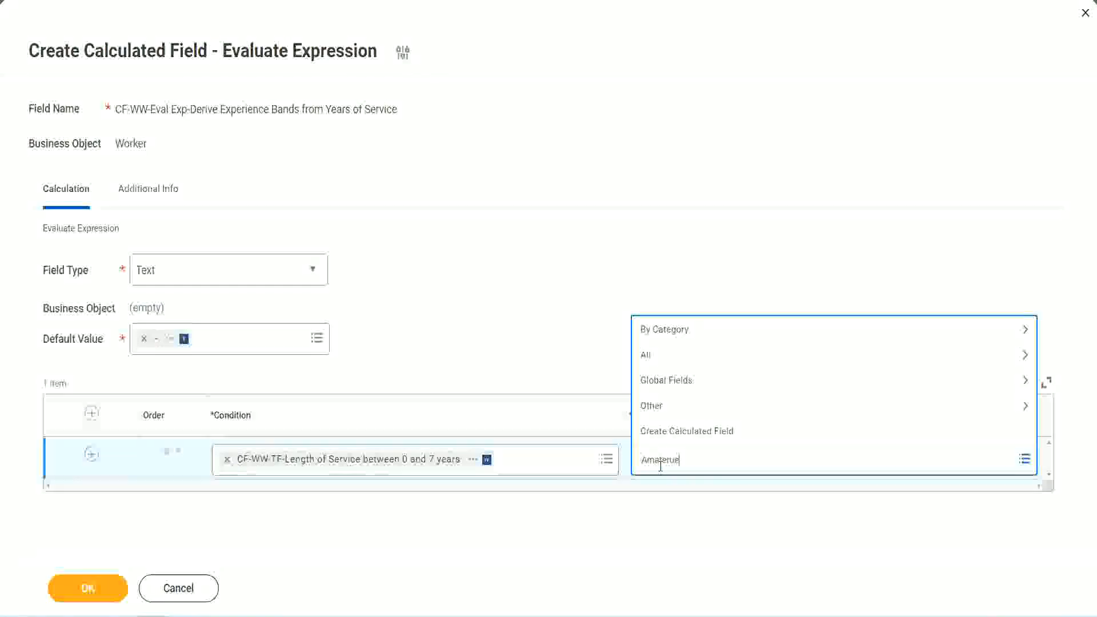
click(554, 337)
click(691, 470)
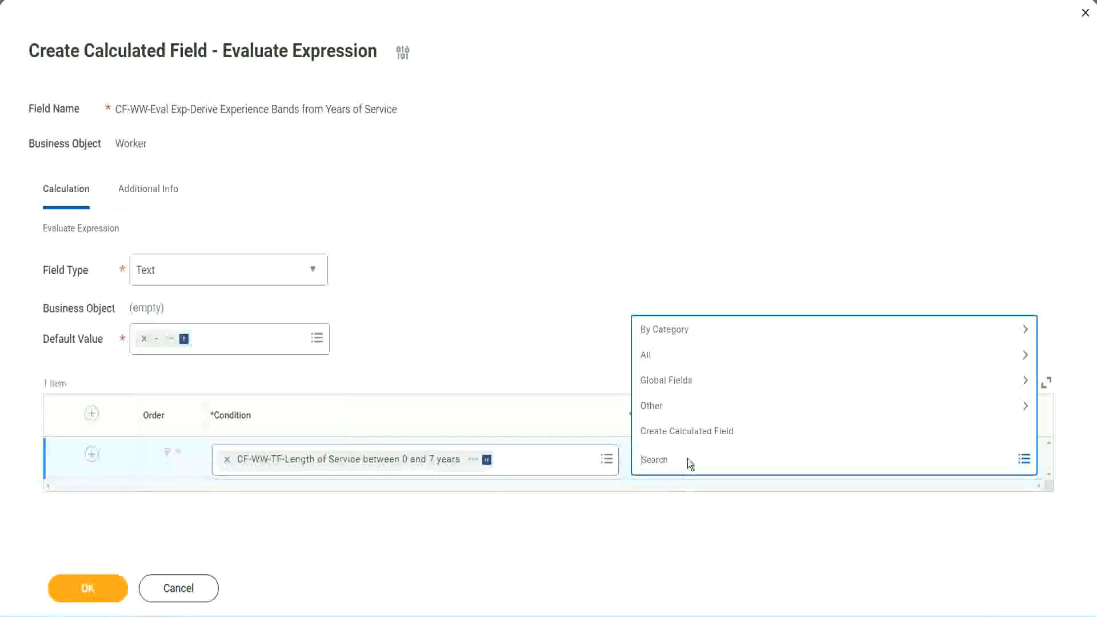
click(553, 332)
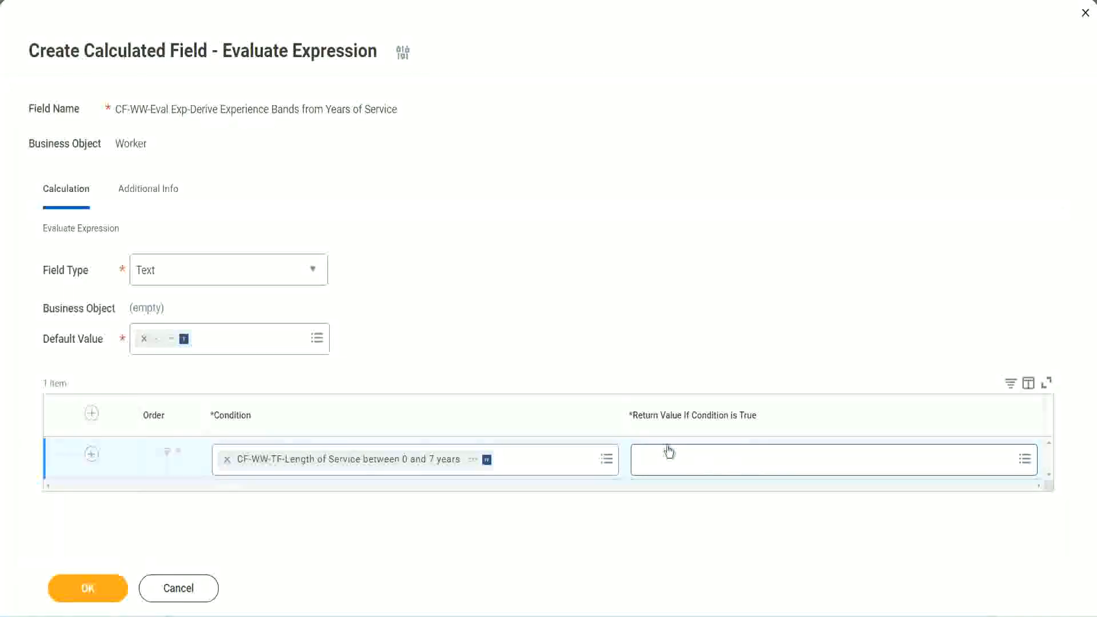
Step: Create a new calculated field from the first row's return value, naming it CF-WW-TC-Amateur
click(711, 459)
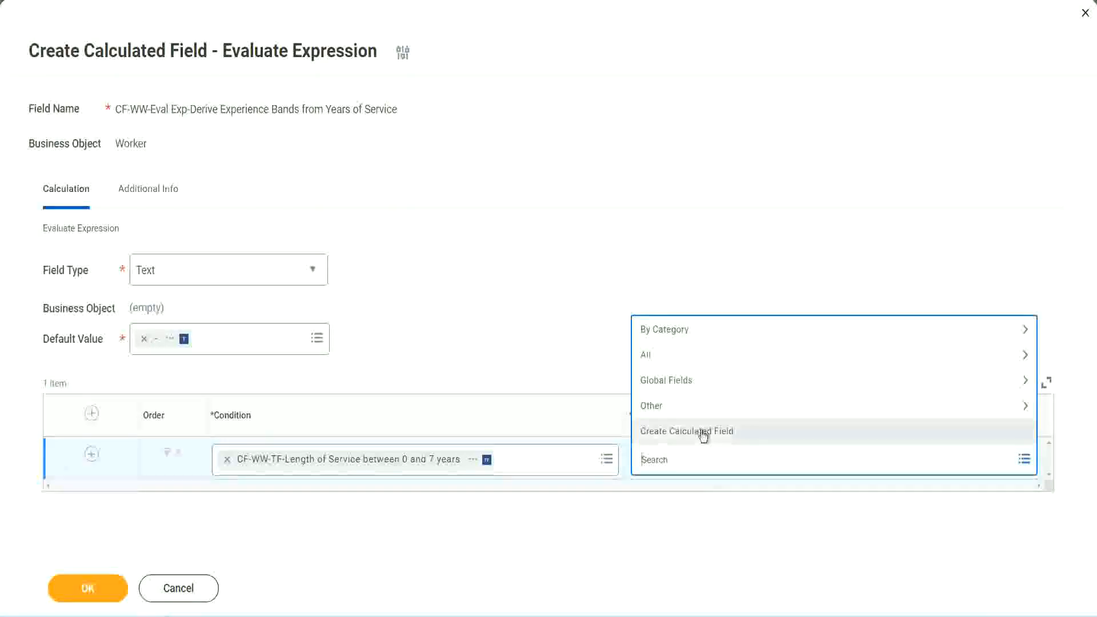
click(703, 433)
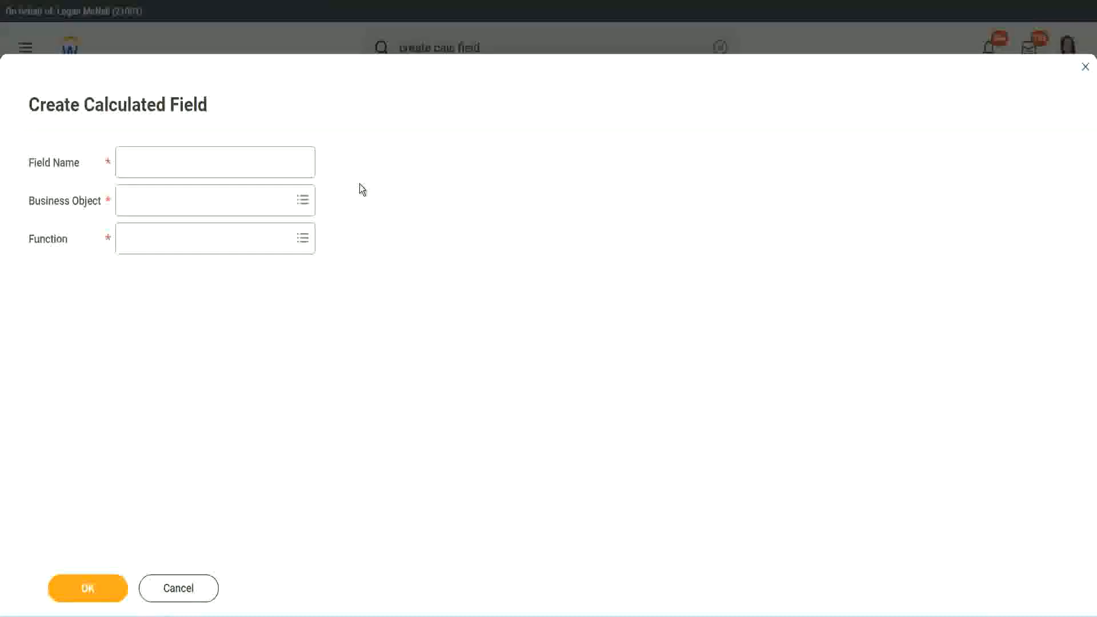
click(135, 163)
text(CF)
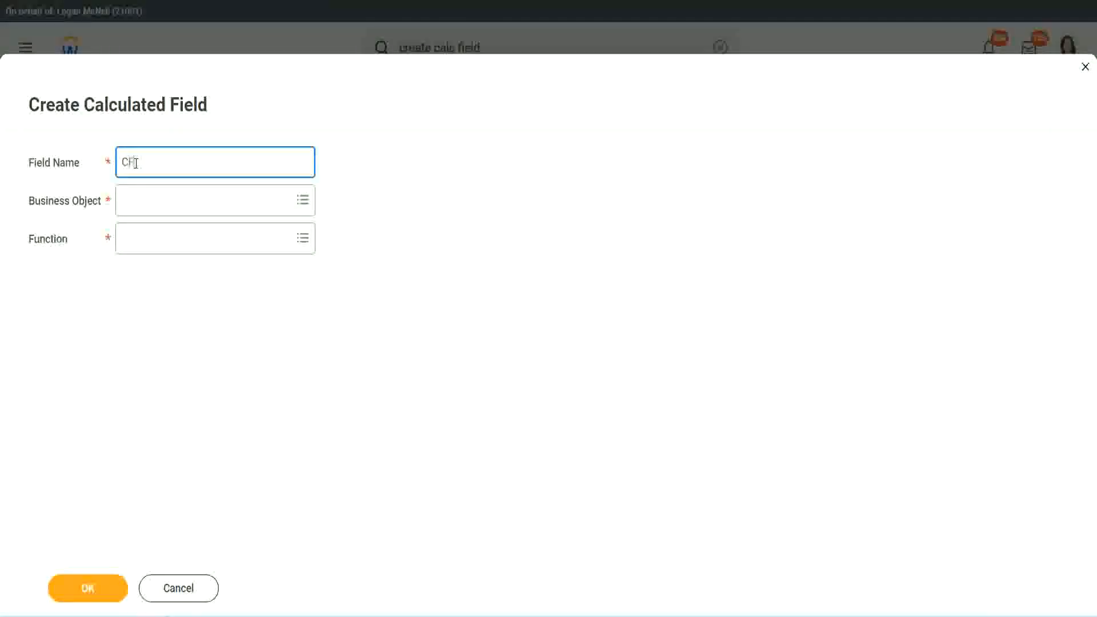
text(-TC-Amateur)
click(135, 161)
text(WW)
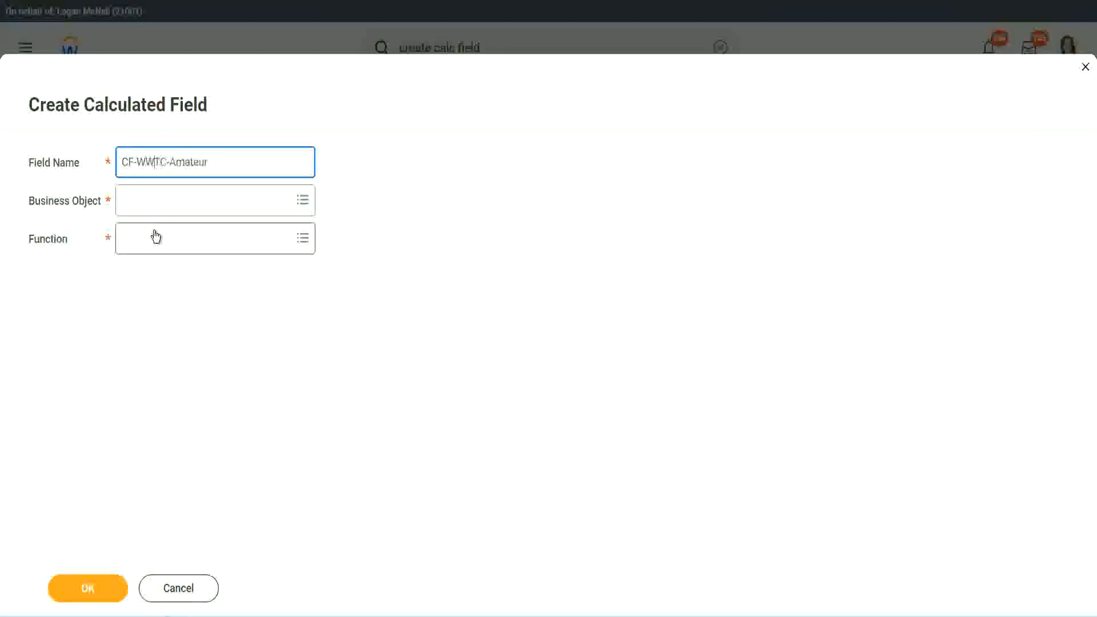
Step: Set the new field's business object to Global
click(155, 202)
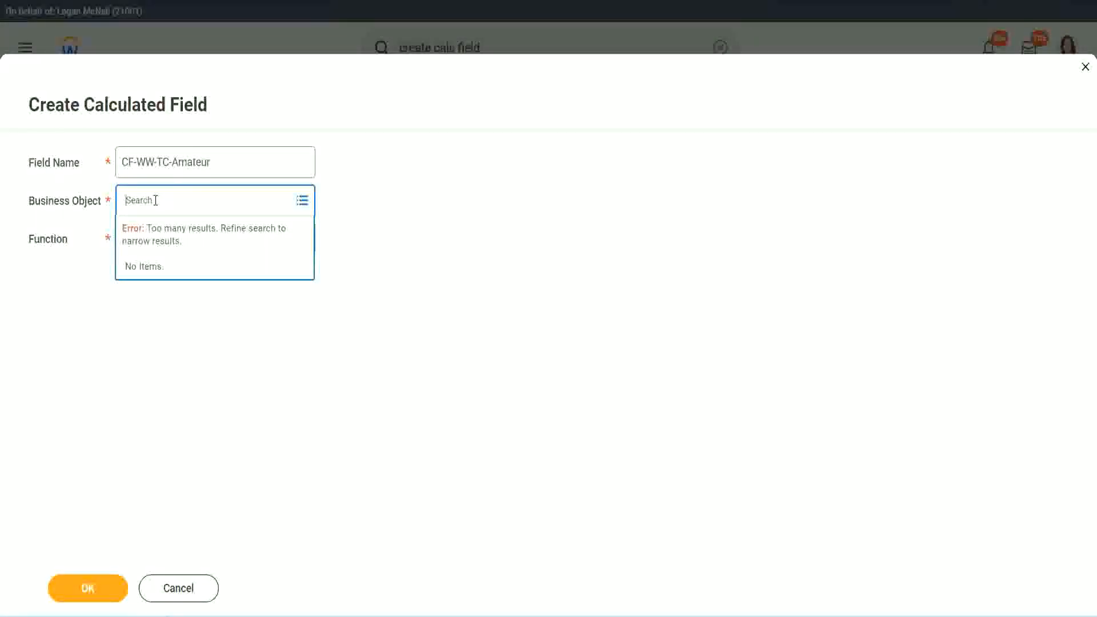
text(worker)
key(BackSpace)
key(BackSpace)
text(glob)
key(Return)
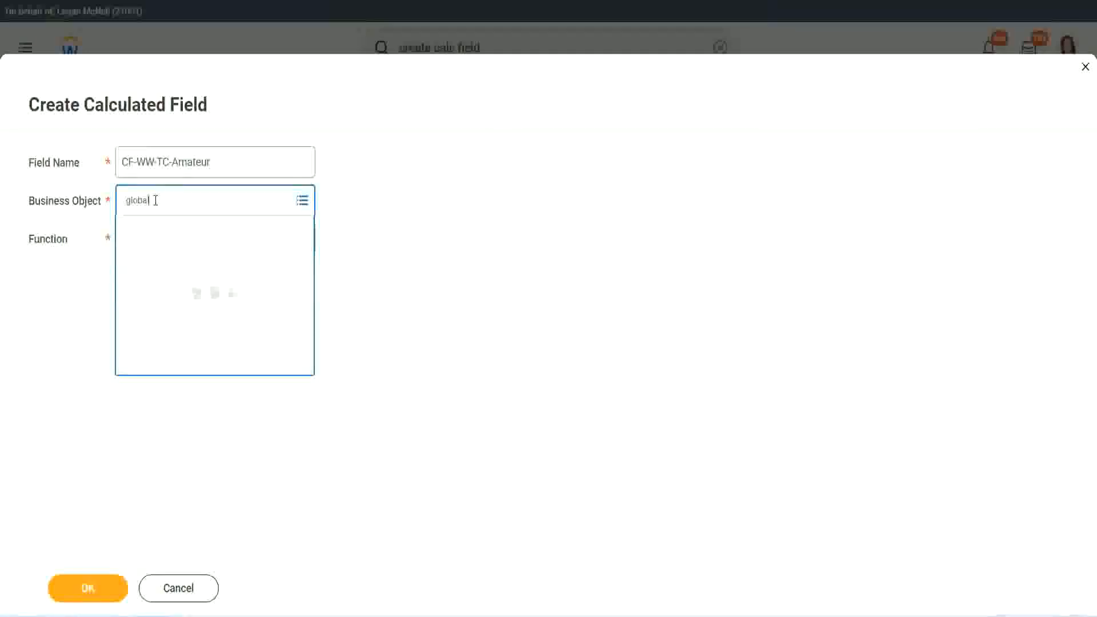
click(172, 261)
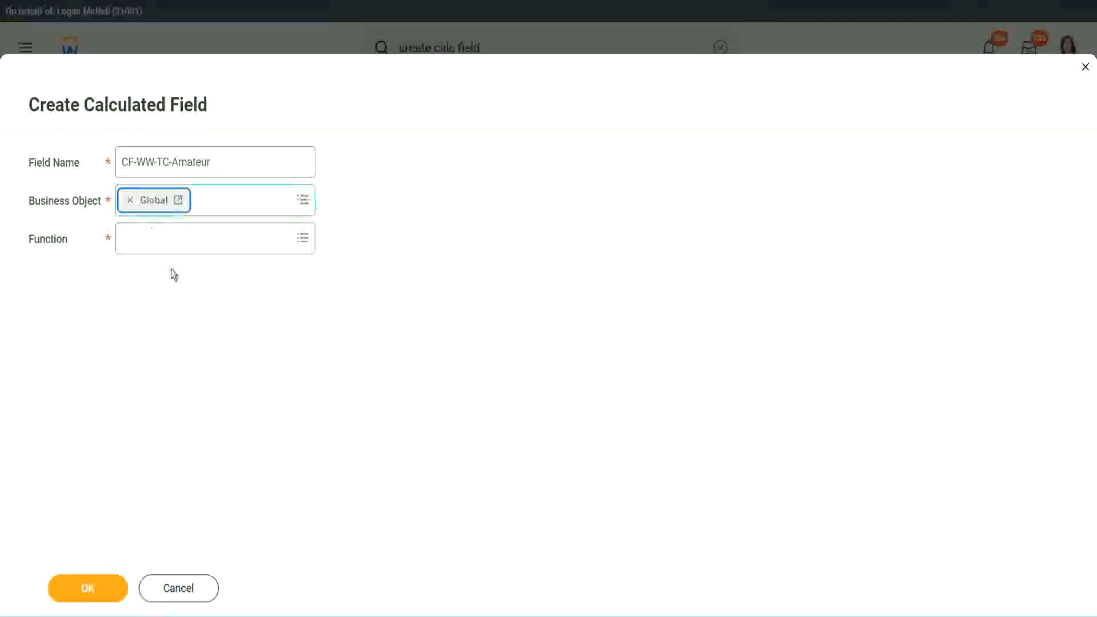
Step: Copy Amateur from the field name and set the function to Text Constant
drag(221, 161, 37, 107)
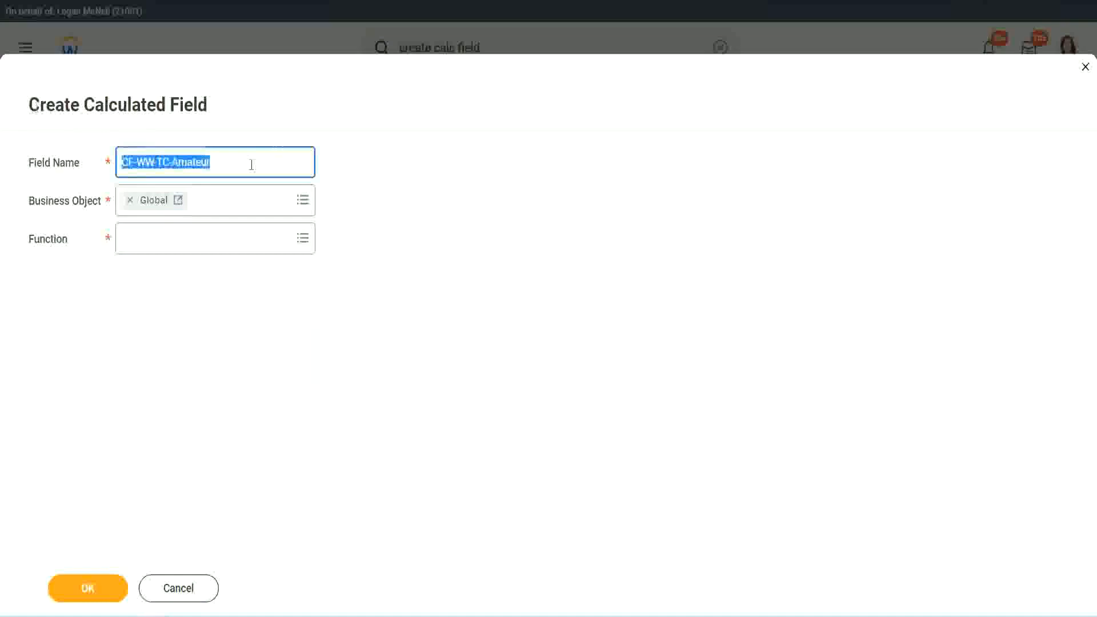
click(237, 164)
double_click(189, 161)
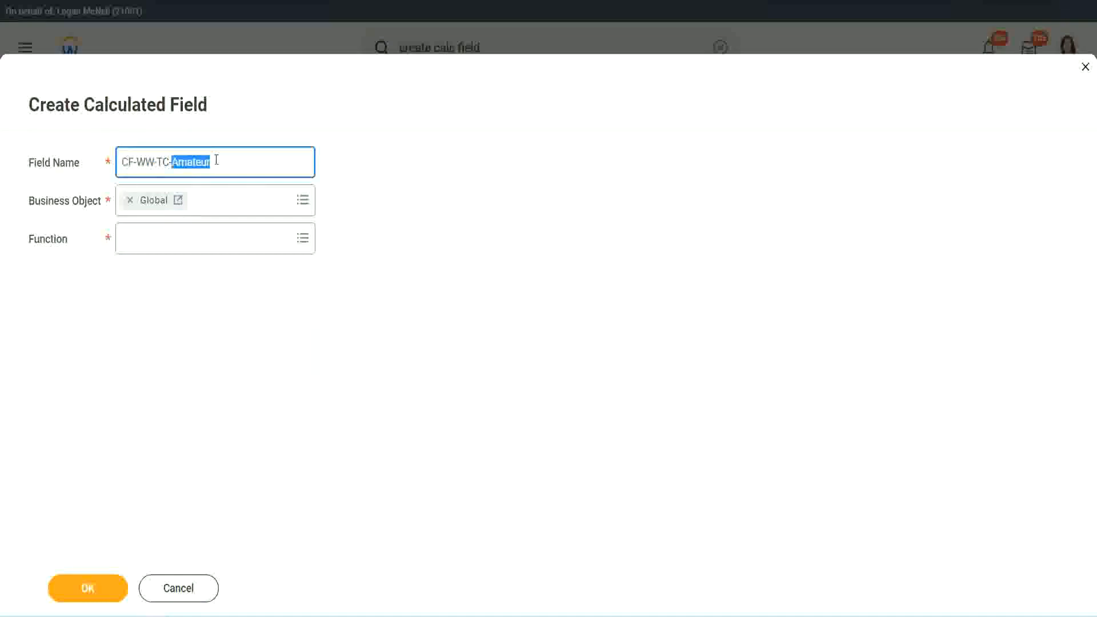
click(228, 160)
double_click(205, 164)
key(ctrl+c)
click(153, 237)
text(text c)
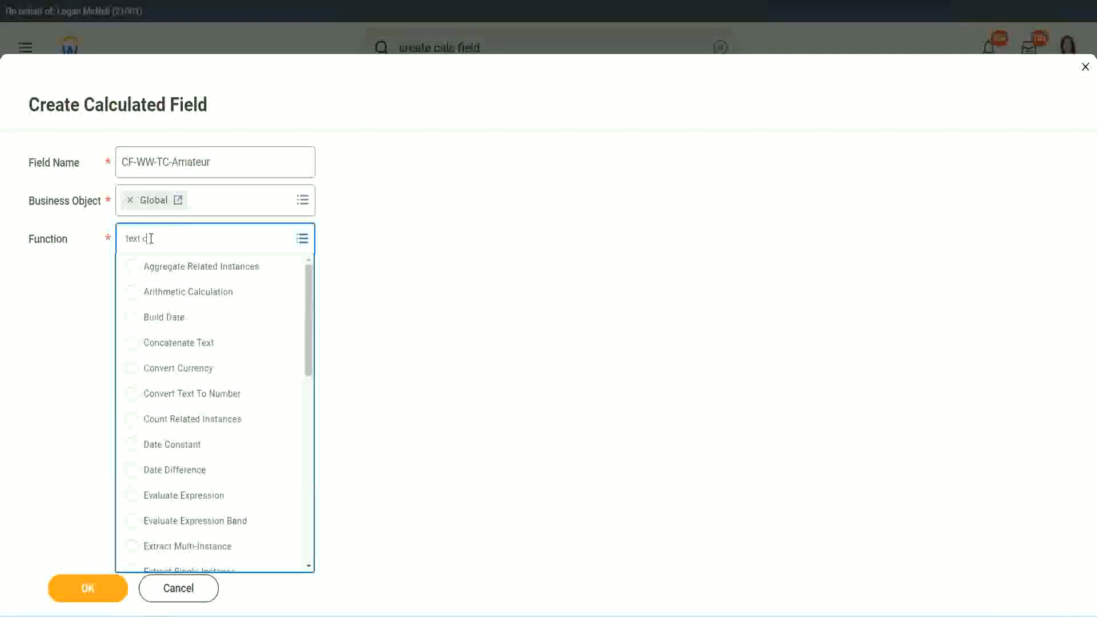
text(onst)
key(Return)
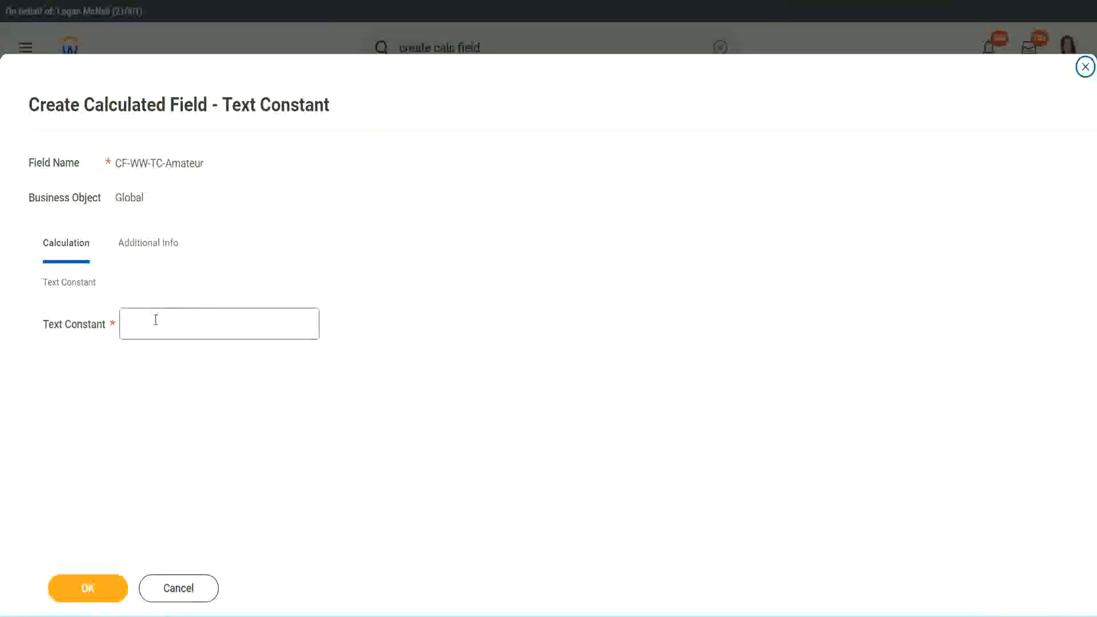
Step: Enter Amateur as the text constant and save the new calculated field
click(171, 321)
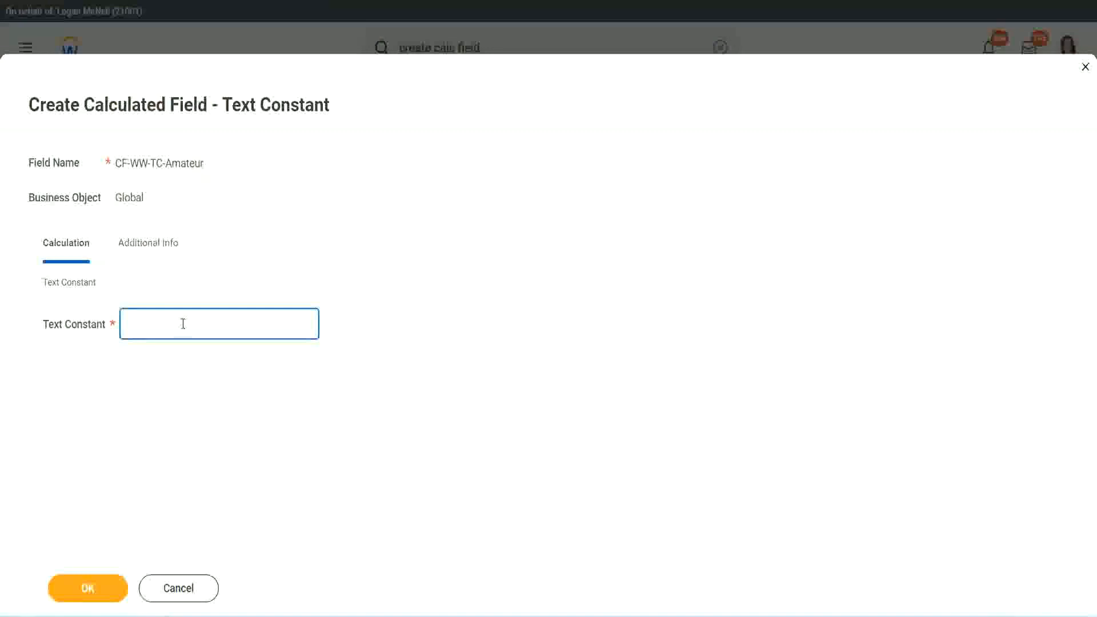
key(ctrl+v)
click(87, 587)
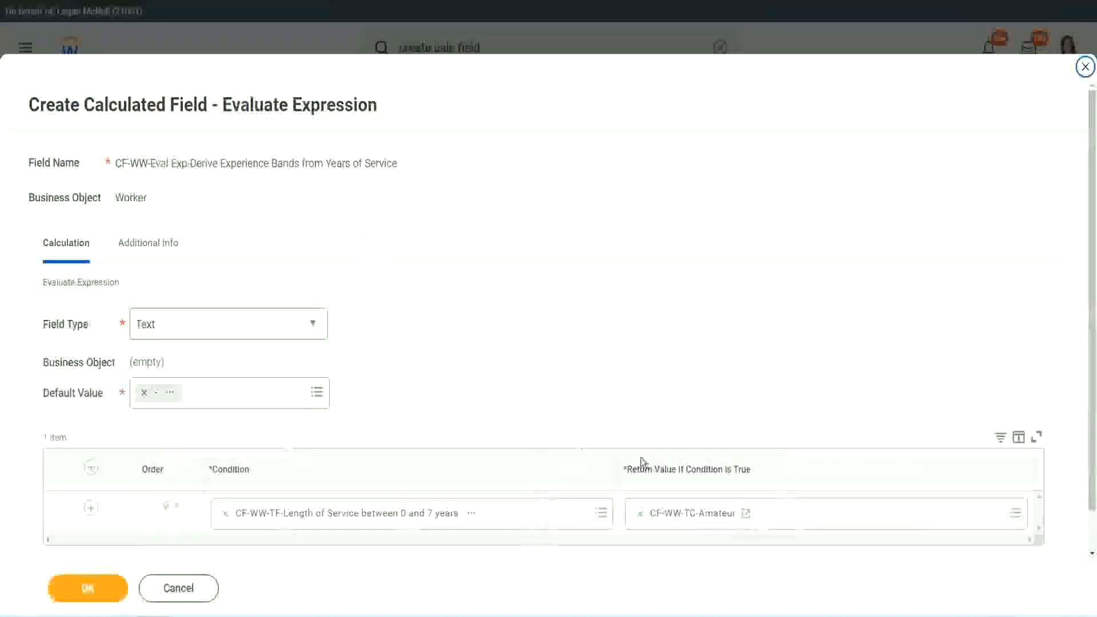
Step: Add more condition rows below the first one in the expression table
right_click(681, 517)
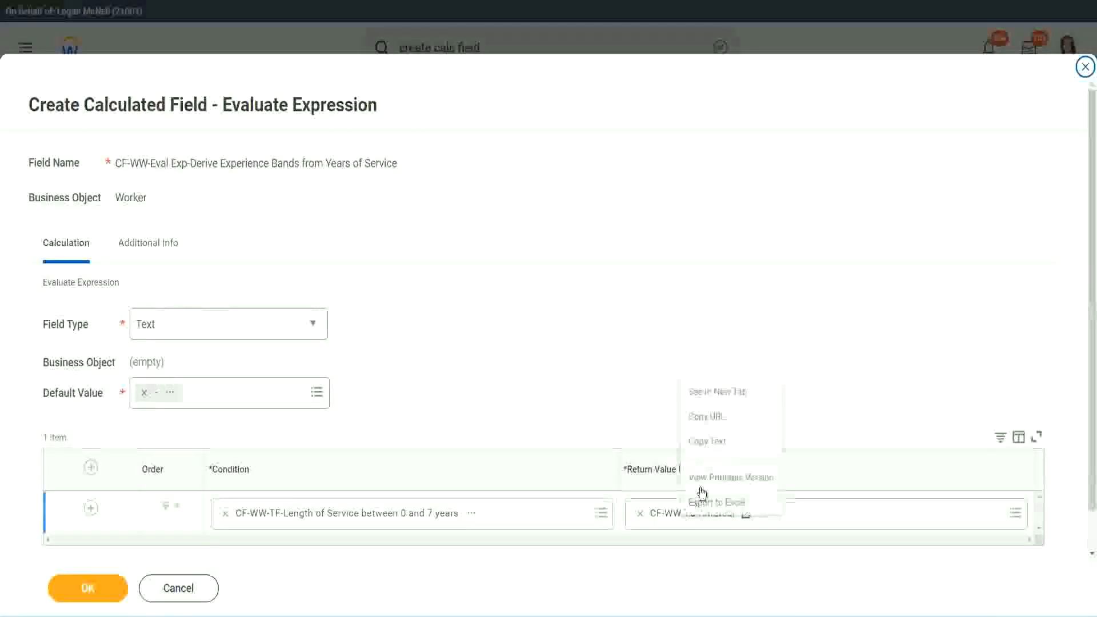
click(630, 468)
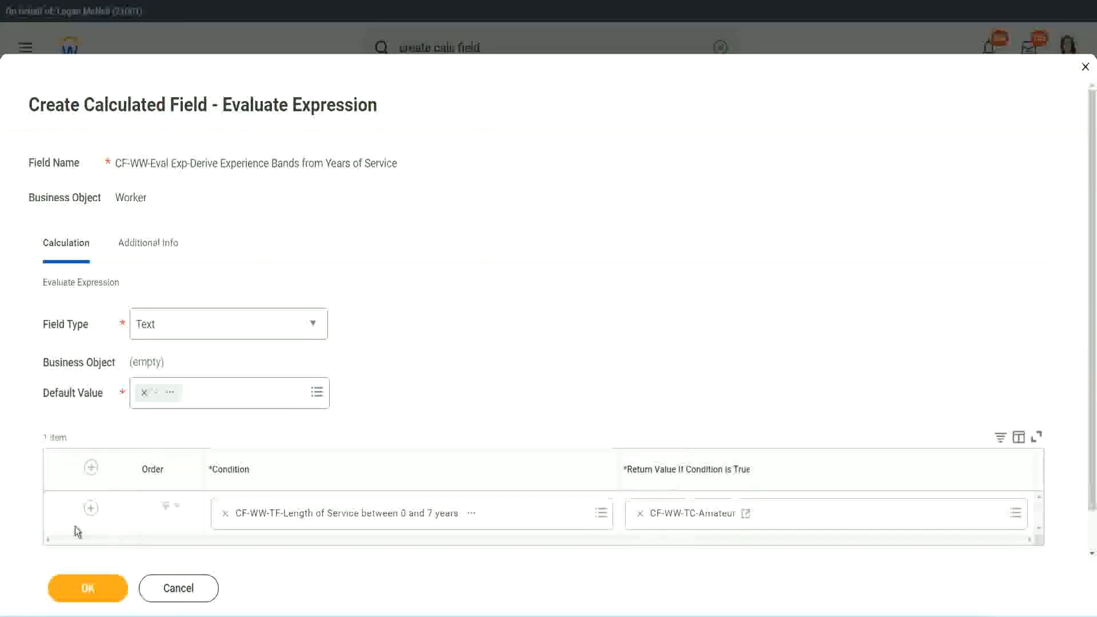
click(91, 512)
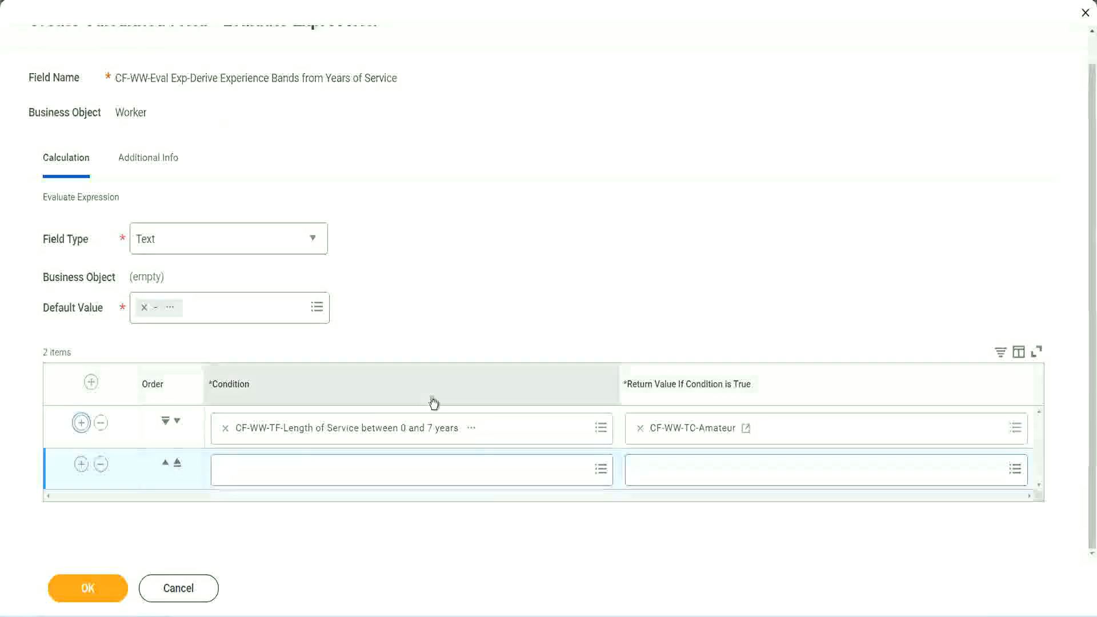
click(82, 464)
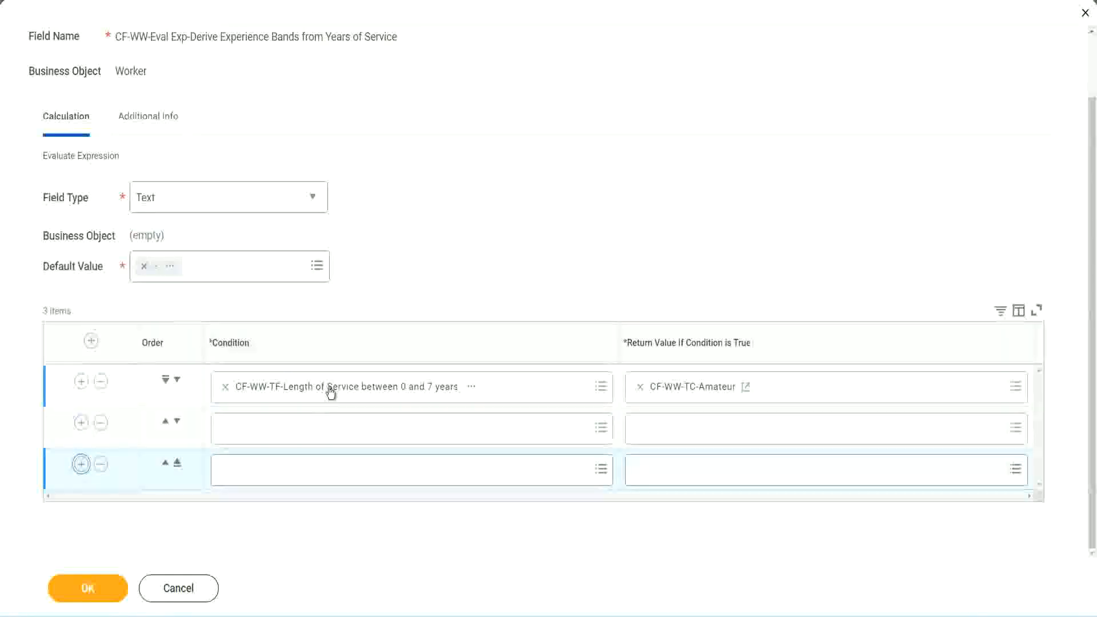
Step: Set the second row's condition to CF-WW-TF-Length of Service between 8 and 15 years
click(269, 431)
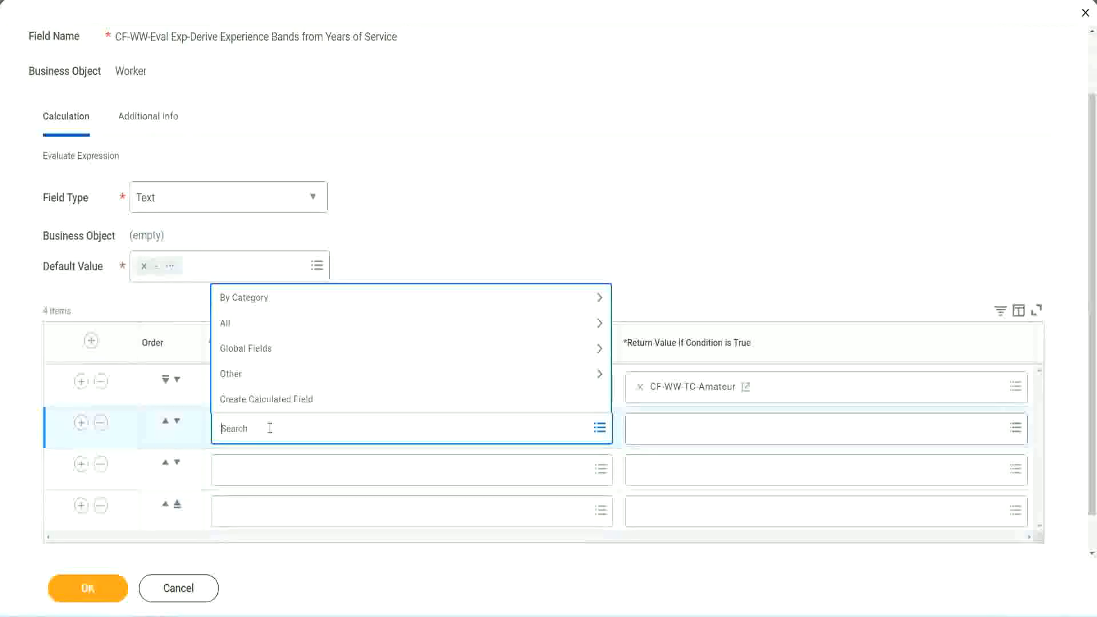
text(cf-ww)
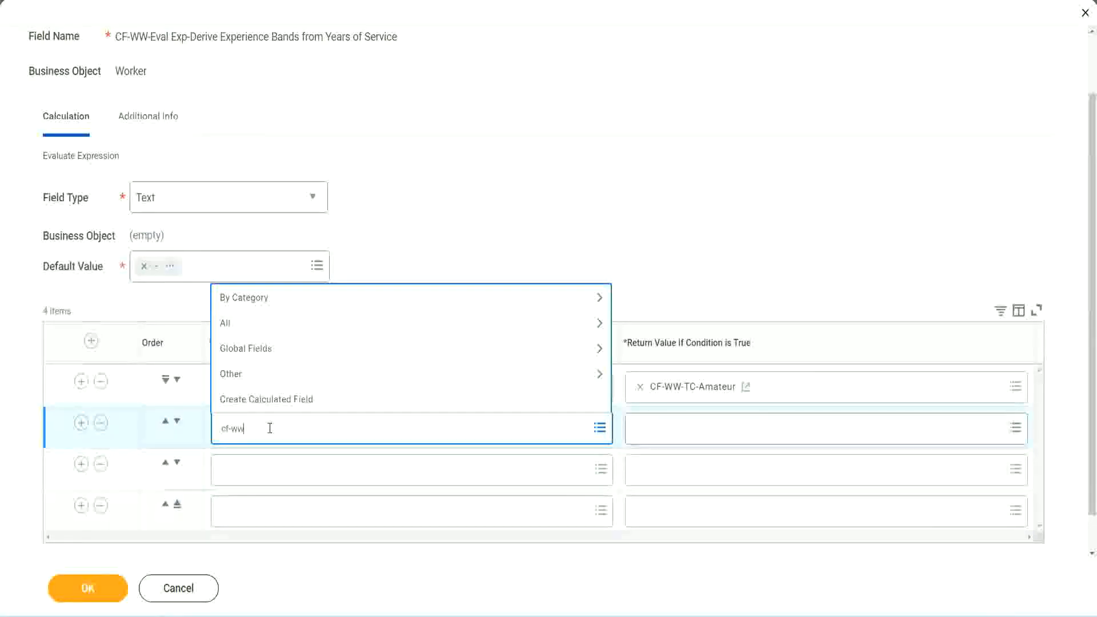
text(-tf)
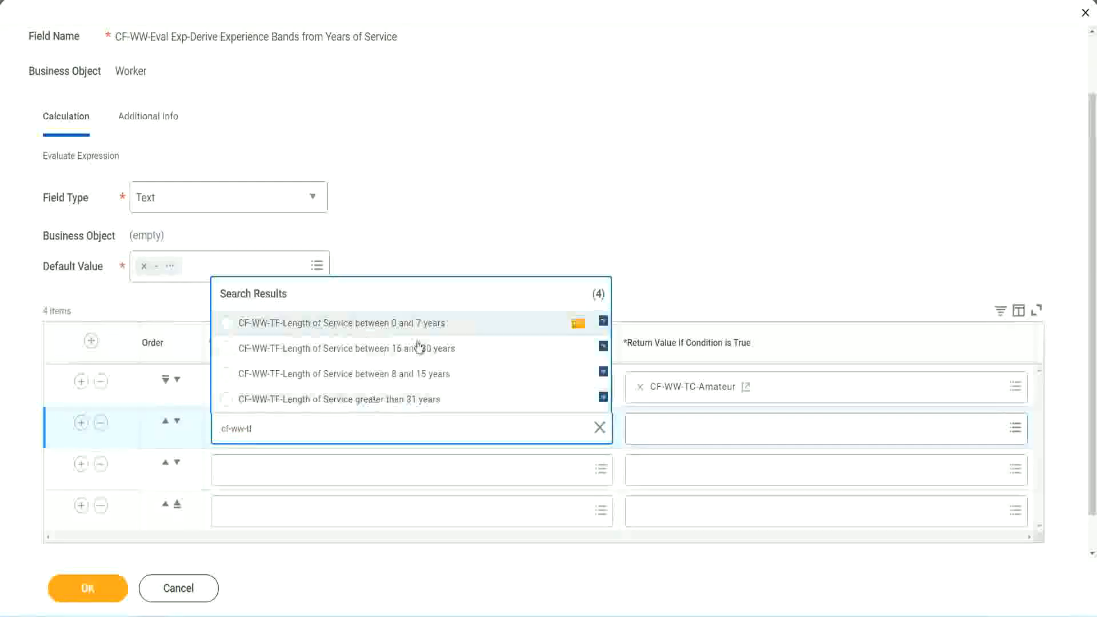
click(421, 379)
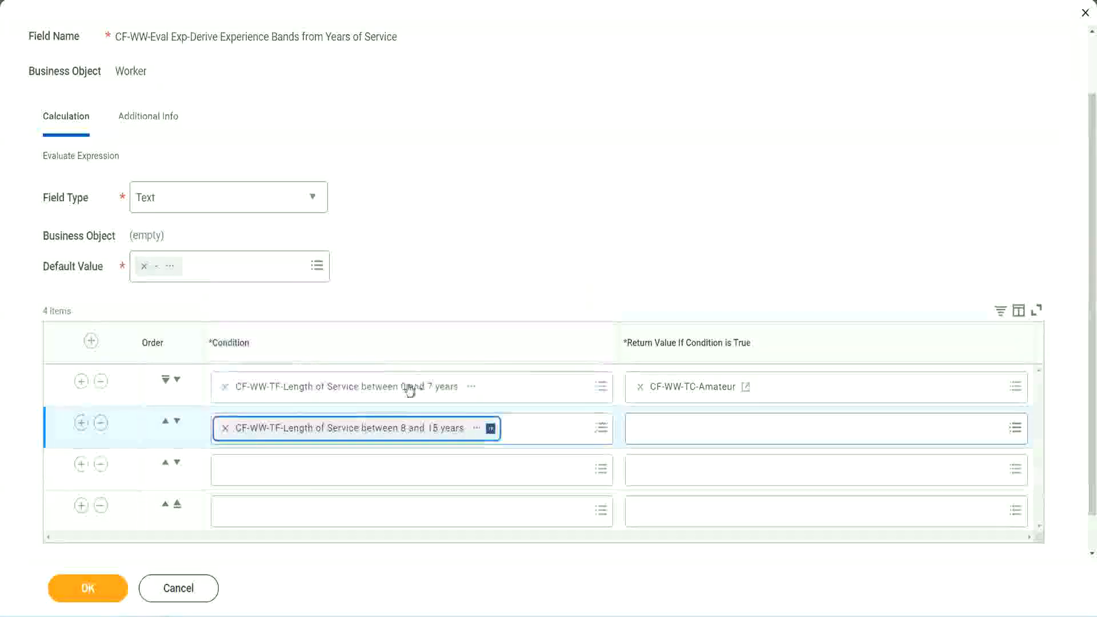
Step: Set the third row's condition to CF-WW-TF-Length of Service between 16 and 30 years
click(276, 471)
text(cf)
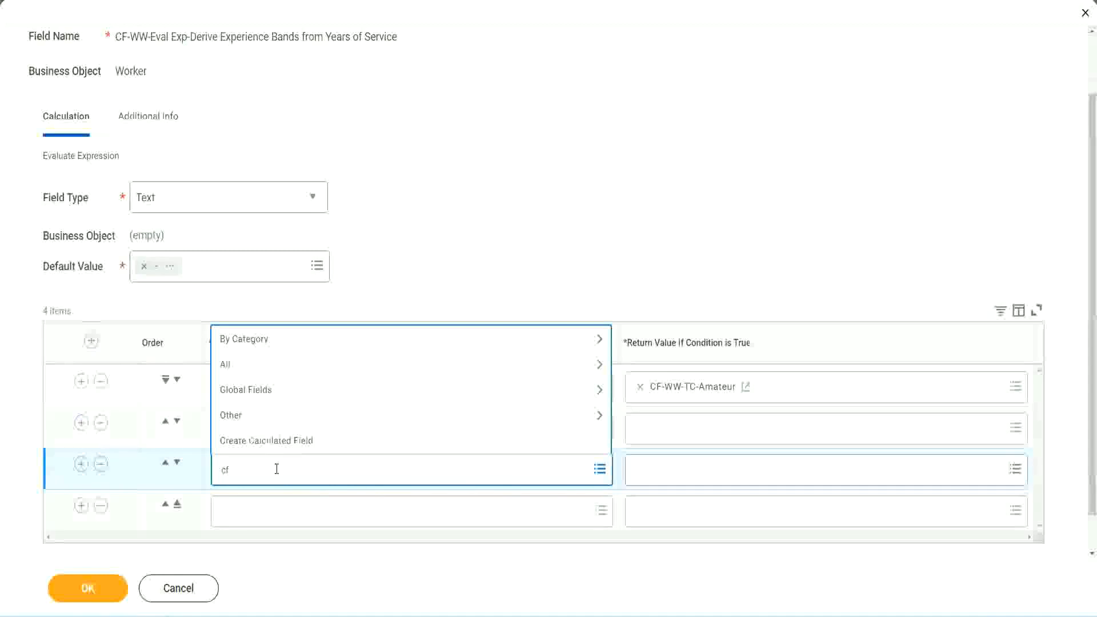
text(-ww-tf)
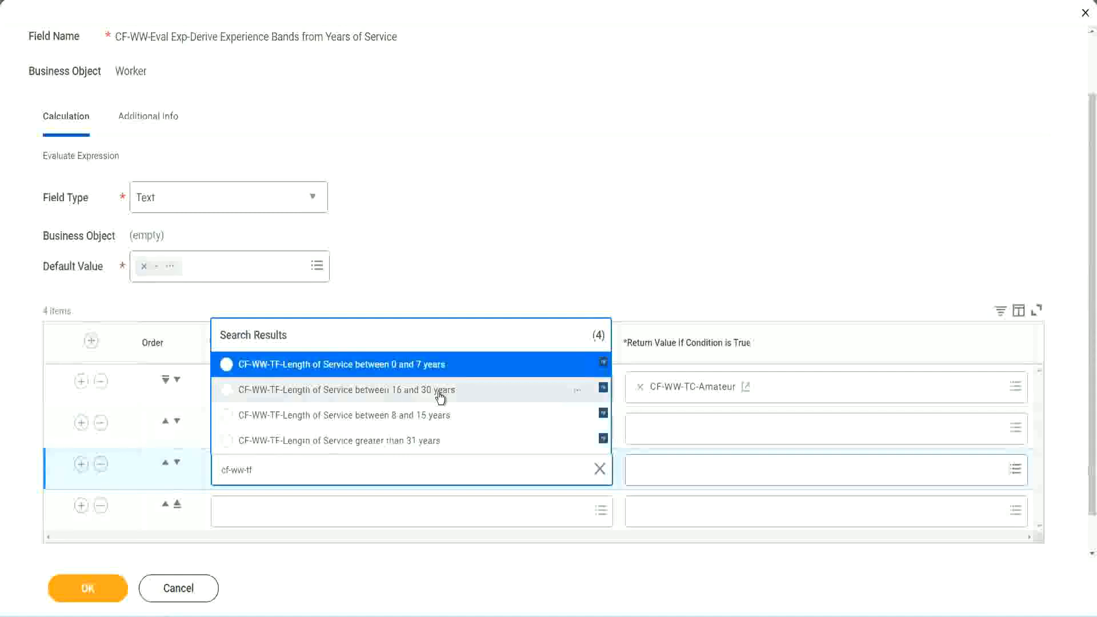
click(440, 396)
Step: Set the fourth row's condition to CF-WW-TF-Length of Service greater than 31 years
click(258, 513)
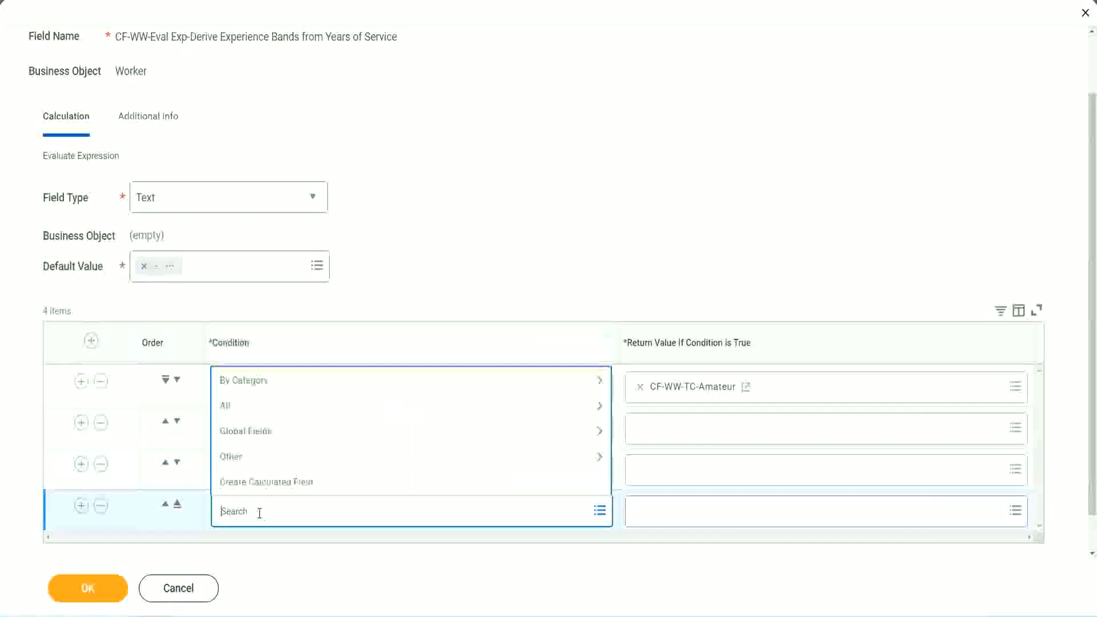
text(cf-ww)
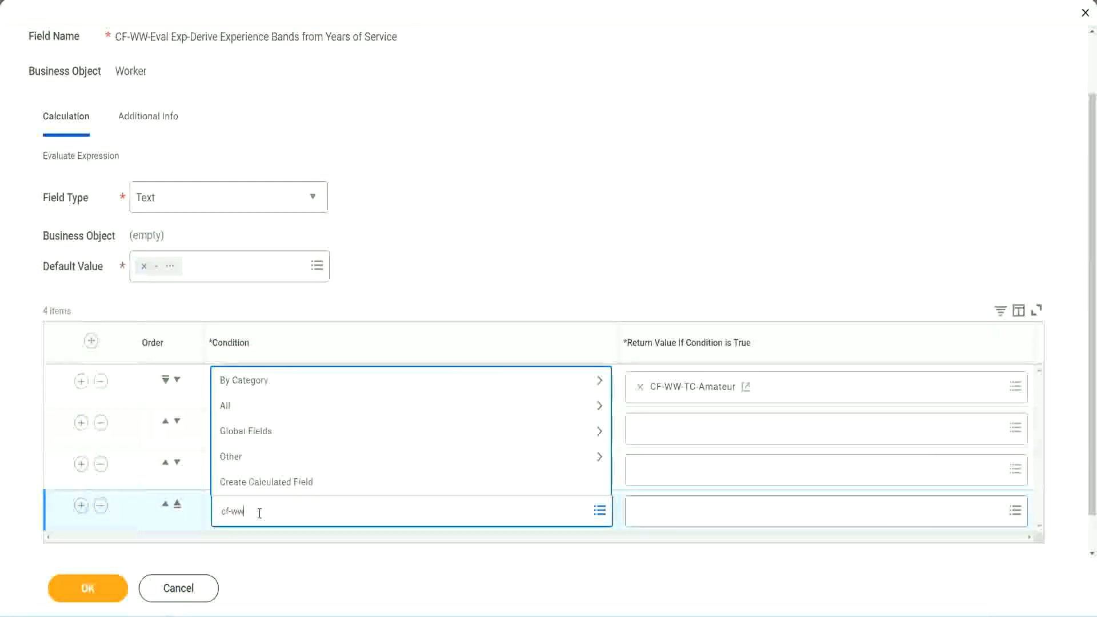
text( tf 31)
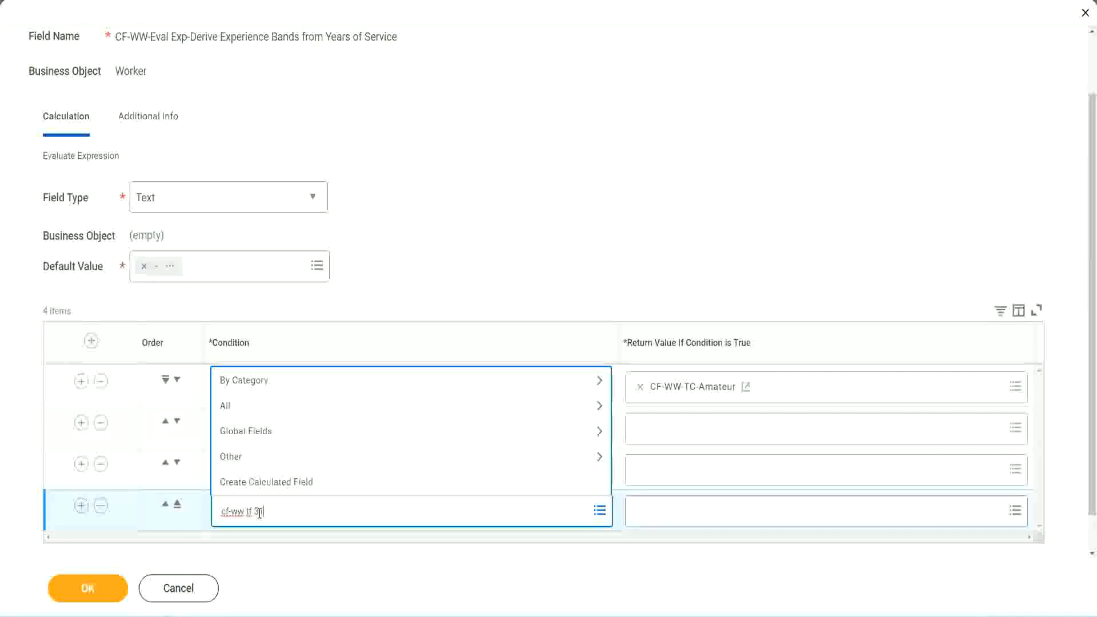
key(Return)
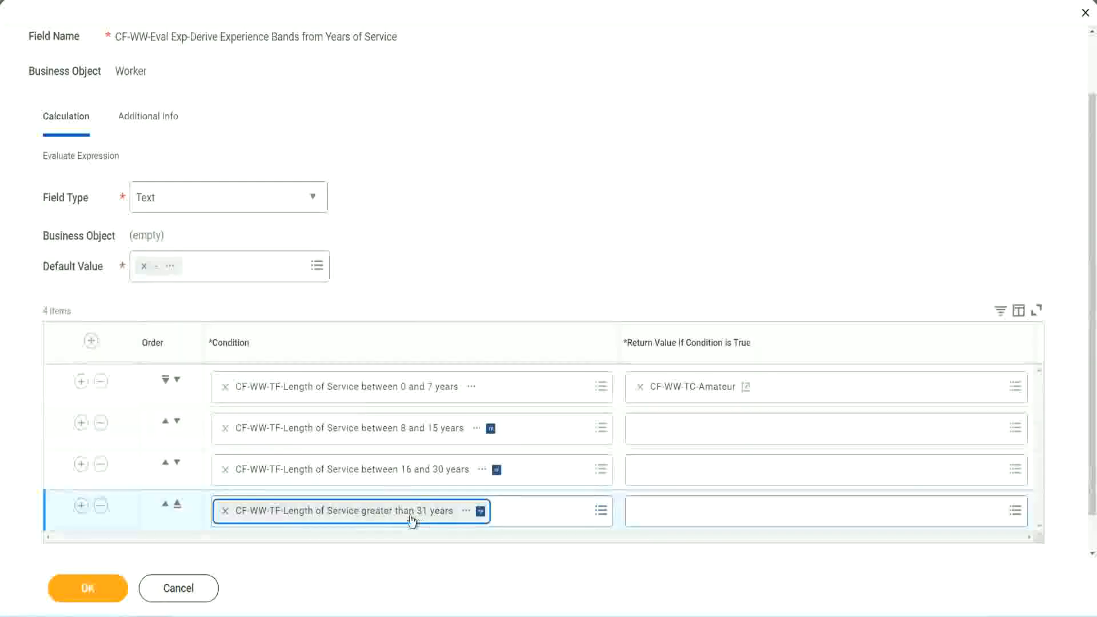
click(492, 236)
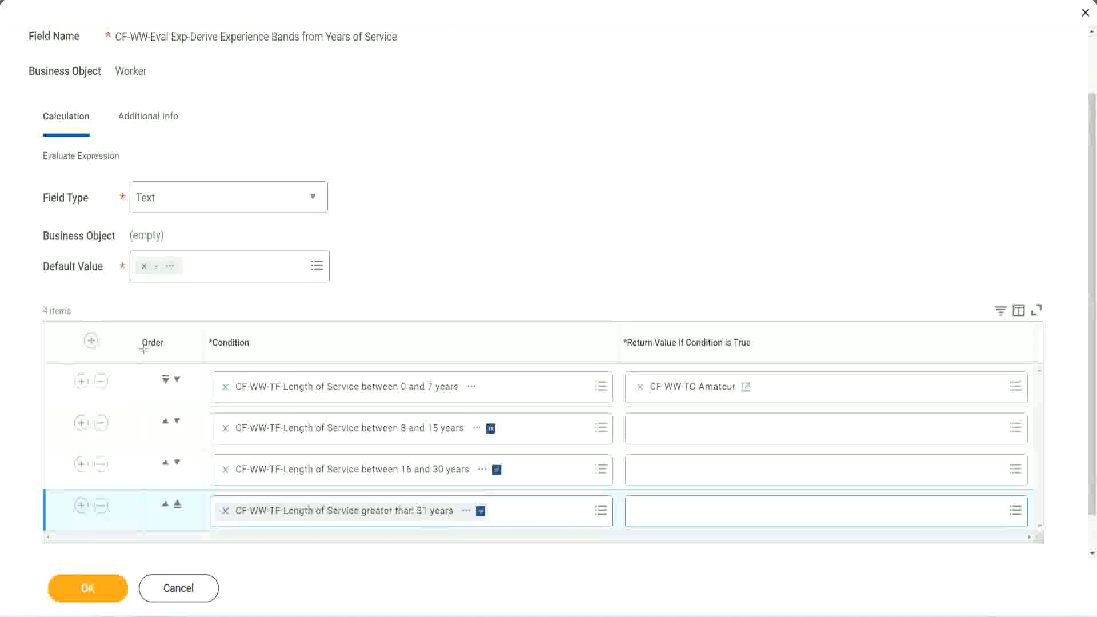
Step: Reorder the condition rows by moving the 8 and 15 years row above the 0 and 7 years row
drag(123, 334, 121, 451)
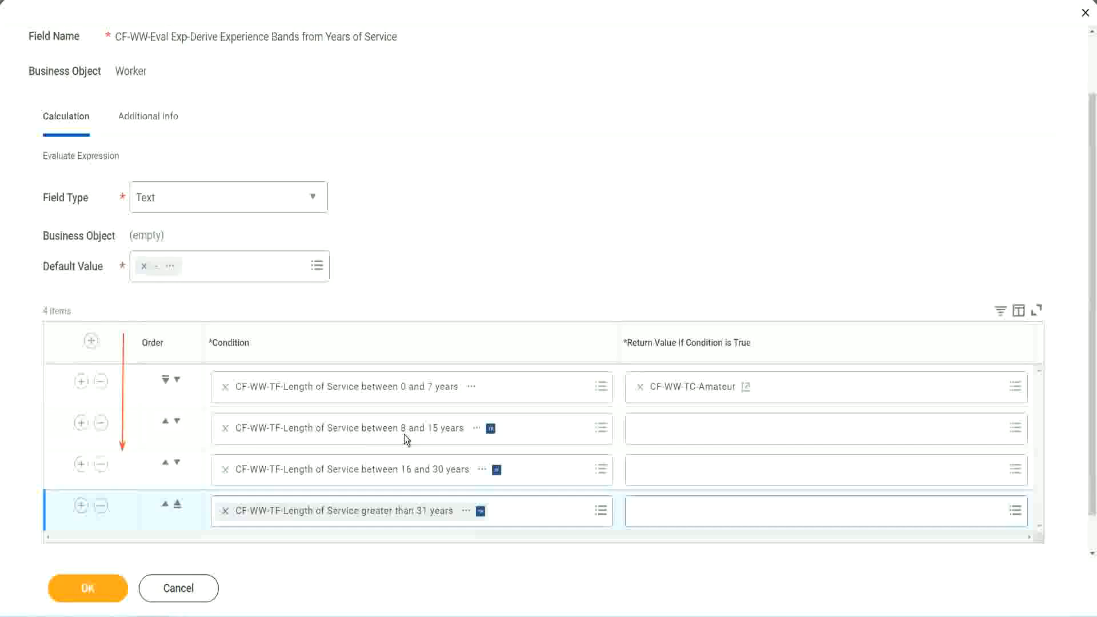
click(166, 424)
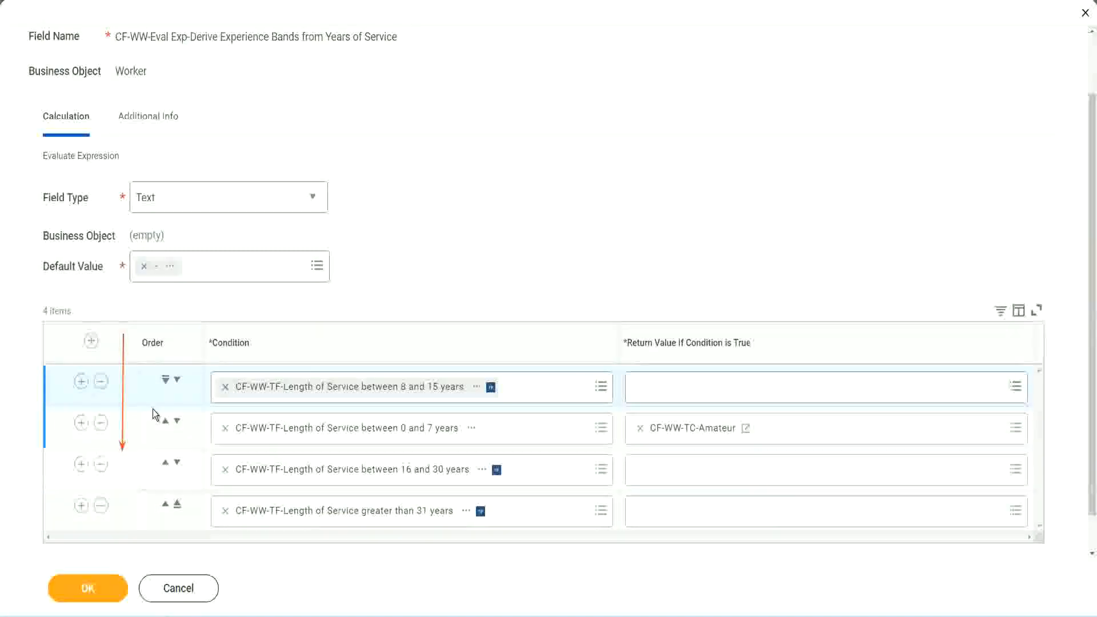
click(177, 379)
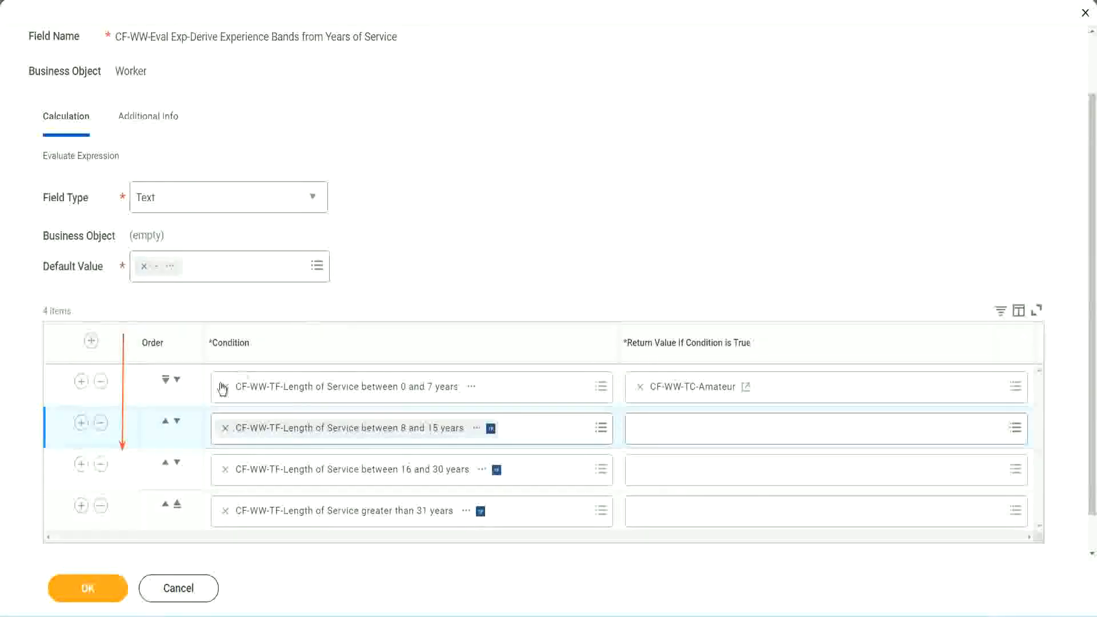
click(165, 422)
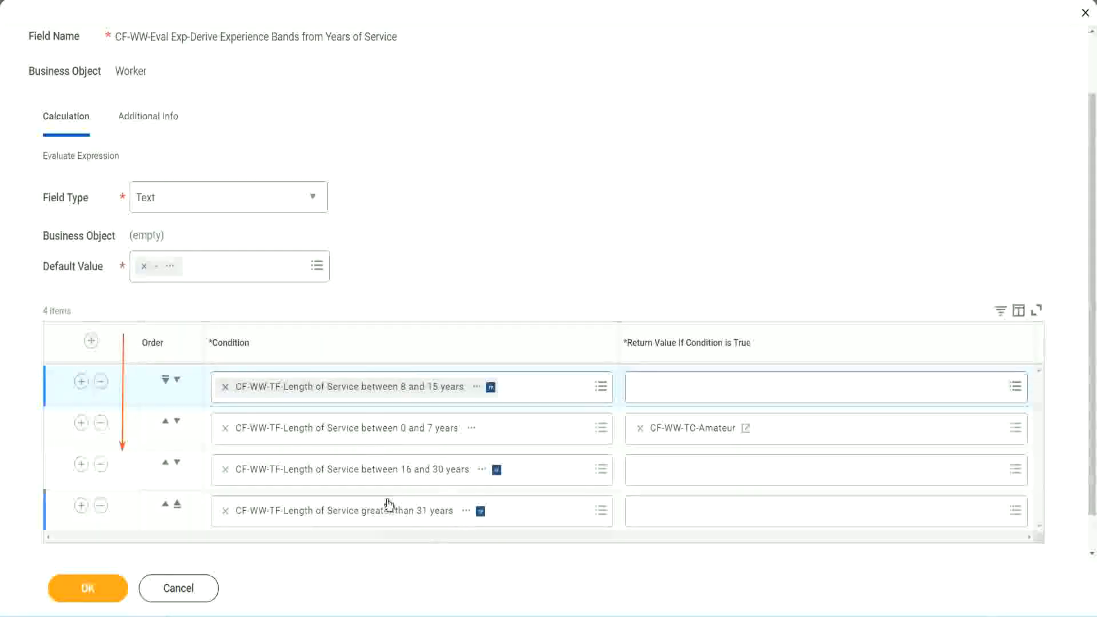
Step: Copy the CF-WW-TC-Amateur field's name and move the 8 and 15 years row back to second place
right_click(694, 436)
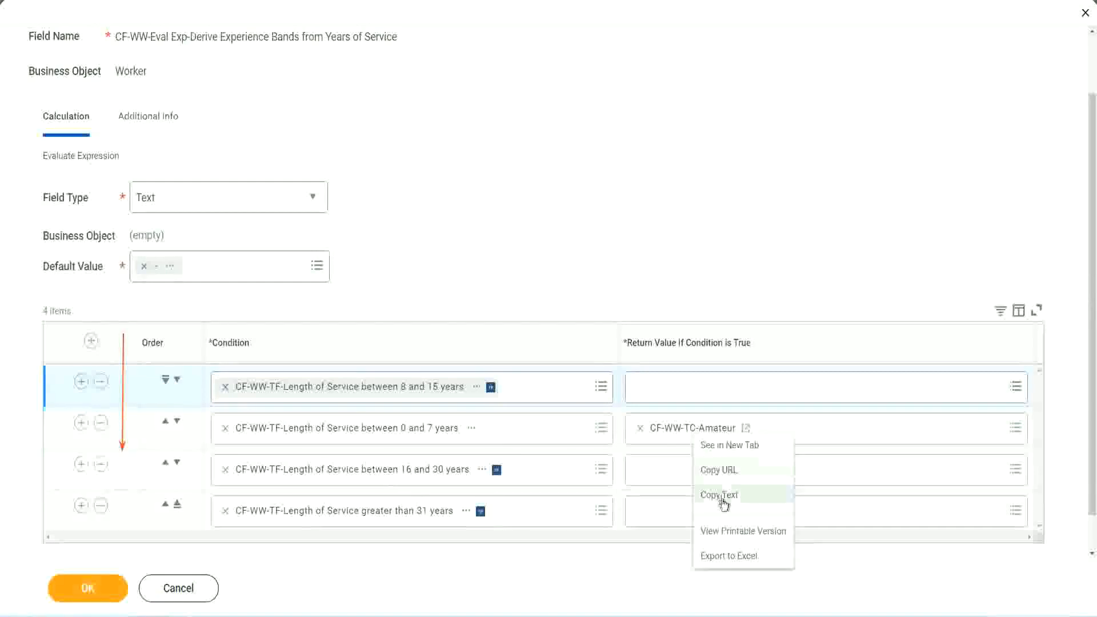
click(720, 494)
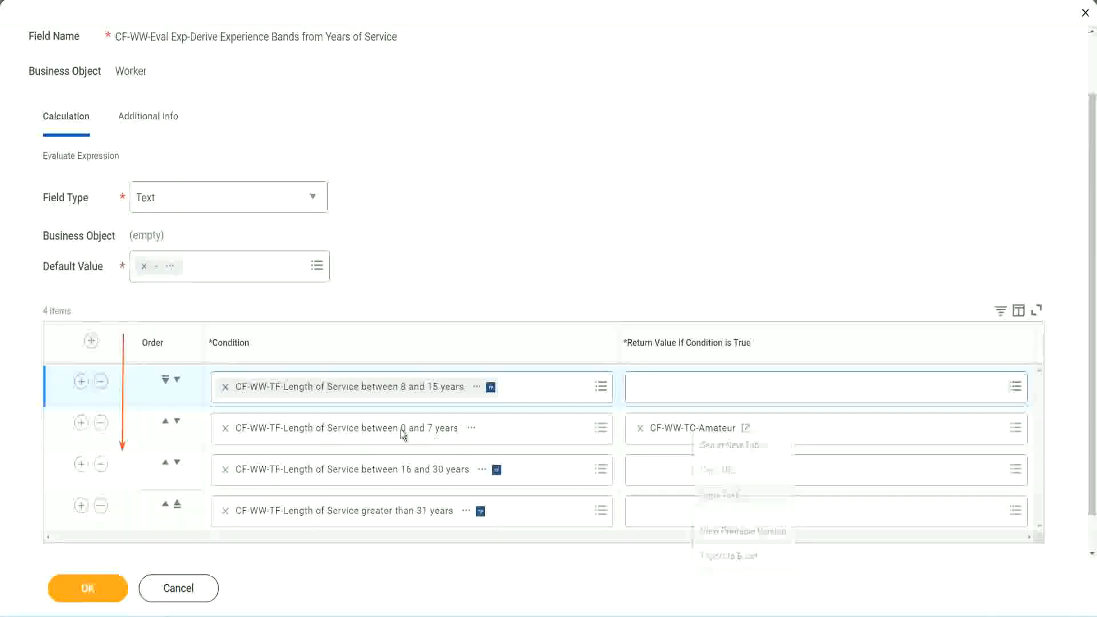
click(177, 379)
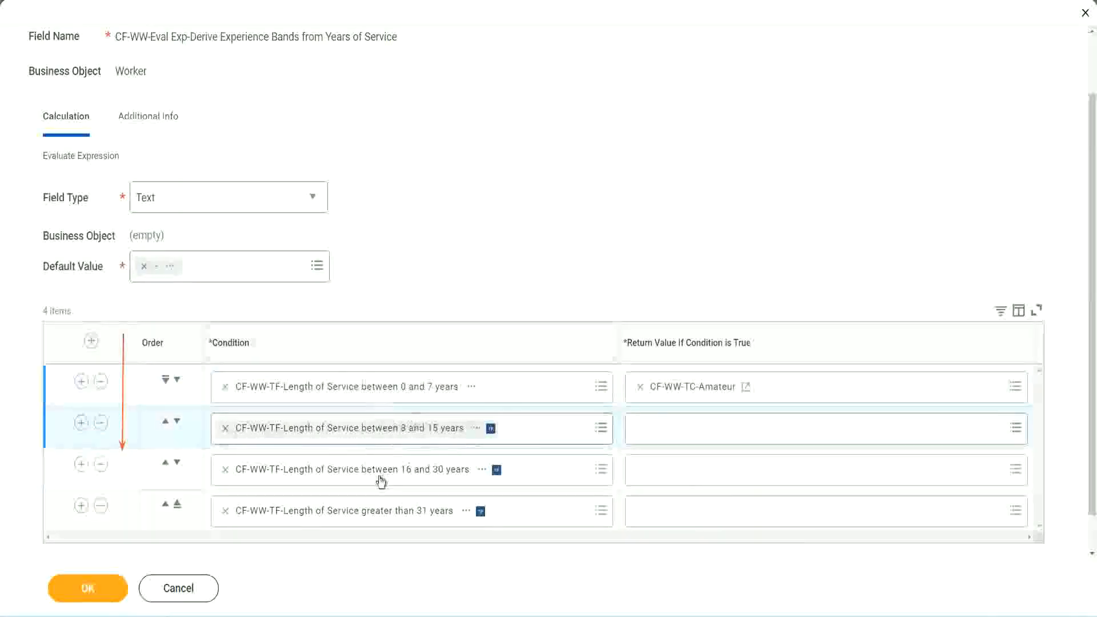
Step: Create a new Text Constant calculated field named CF-WW-TC-Experienced for the second row's return value
click(643, 428)
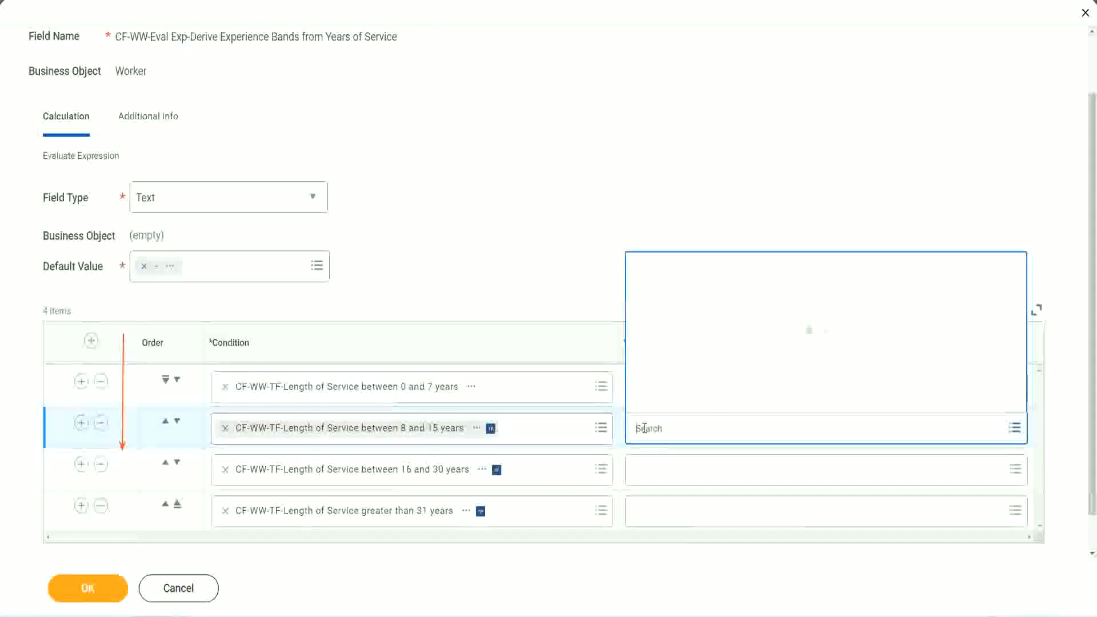
click(681, 402)
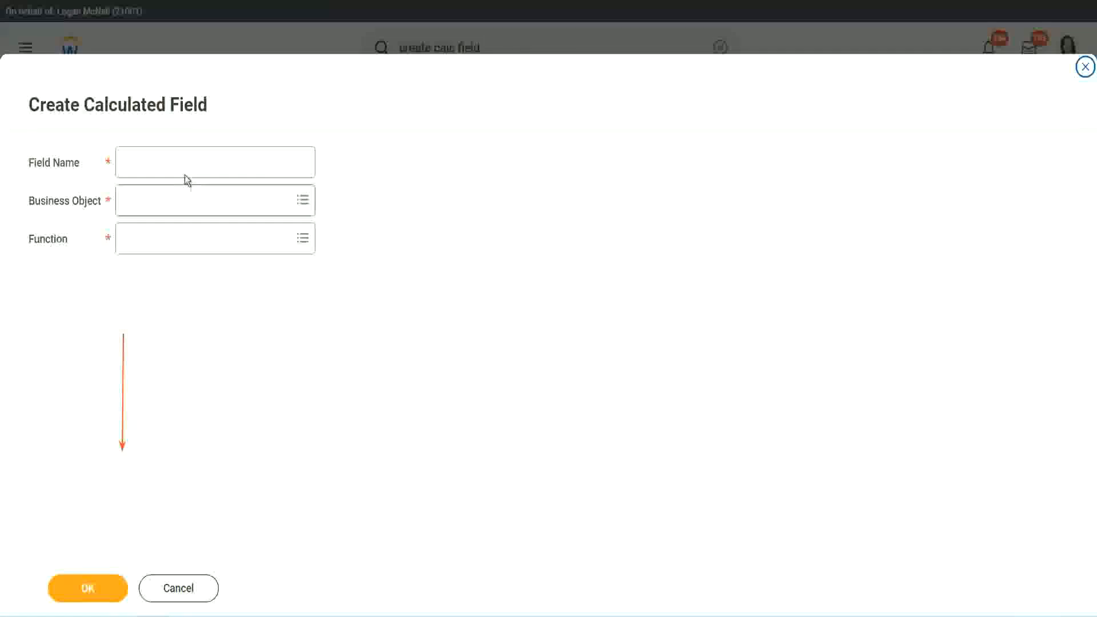
click(175, 163)
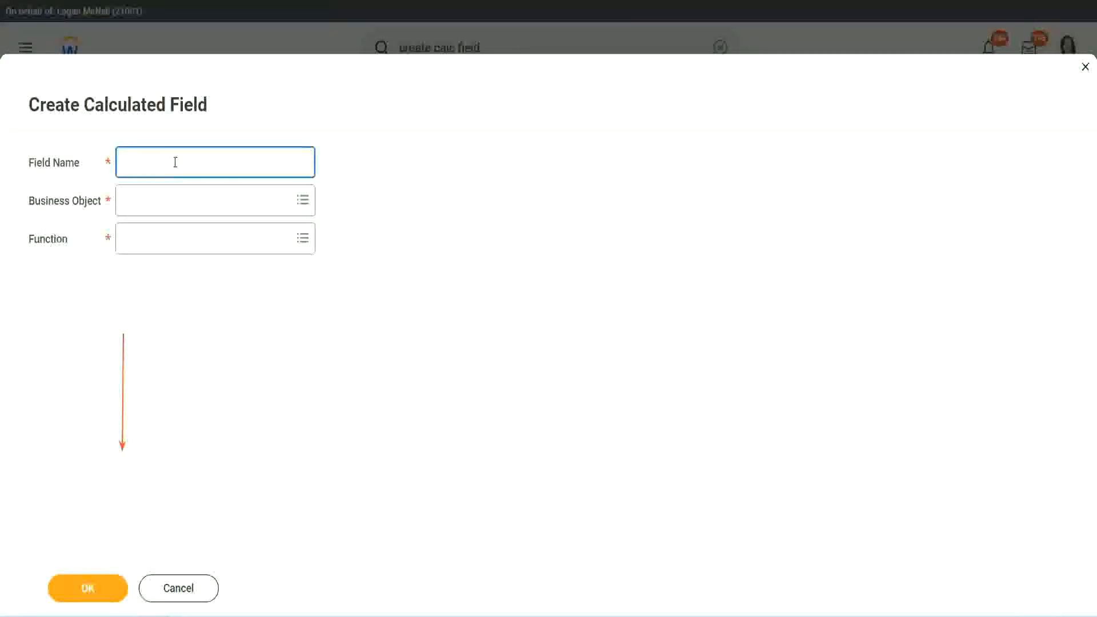
key(ctrl+v)
double_click(188, 163)
text(Ex)
text(per)
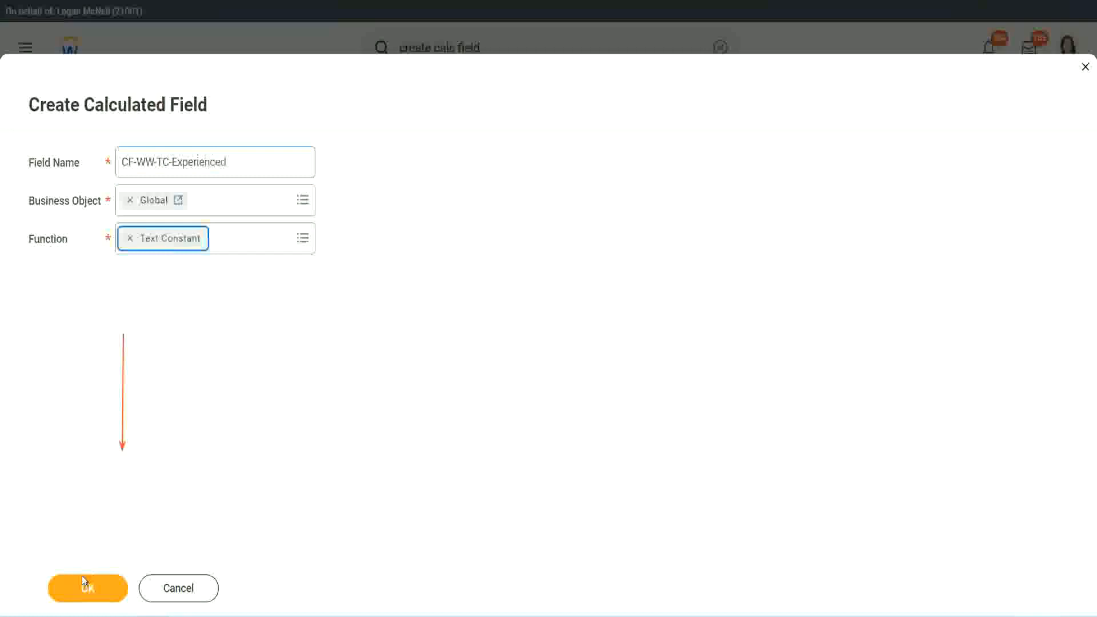
click(84, 586)
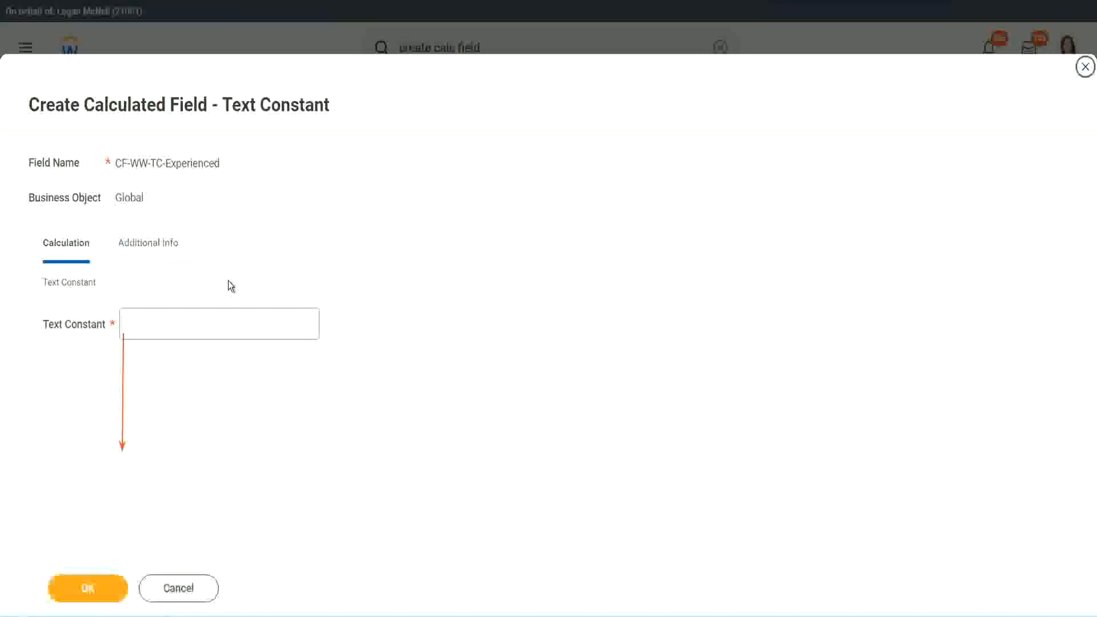
Step: Enter Experienced as the text constant and save the new calculated field
click(168, 324)
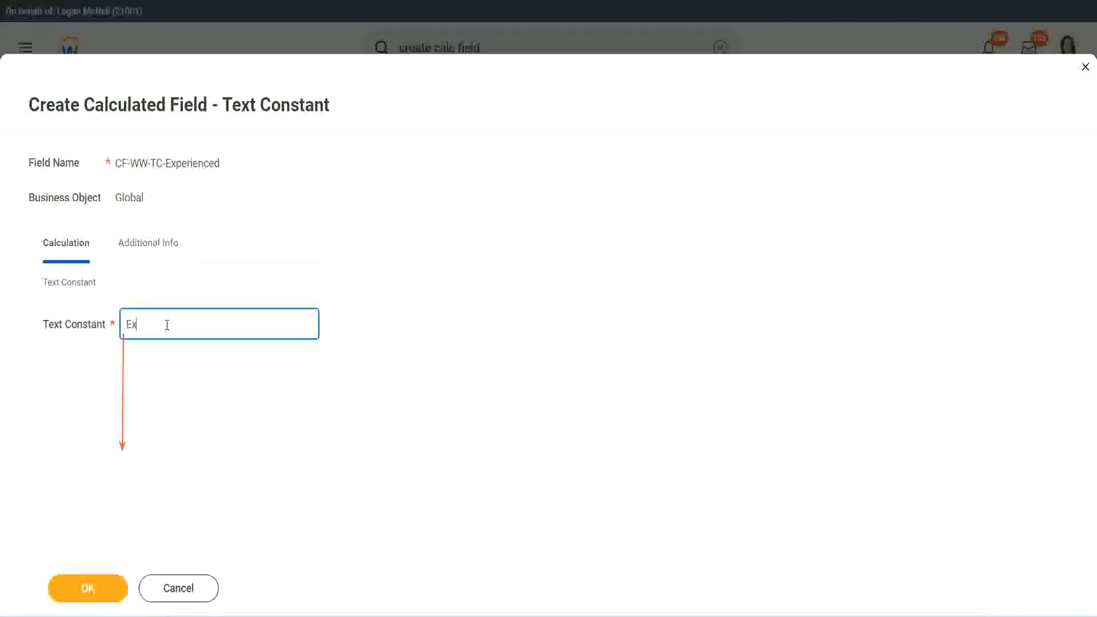
click(90, 588)
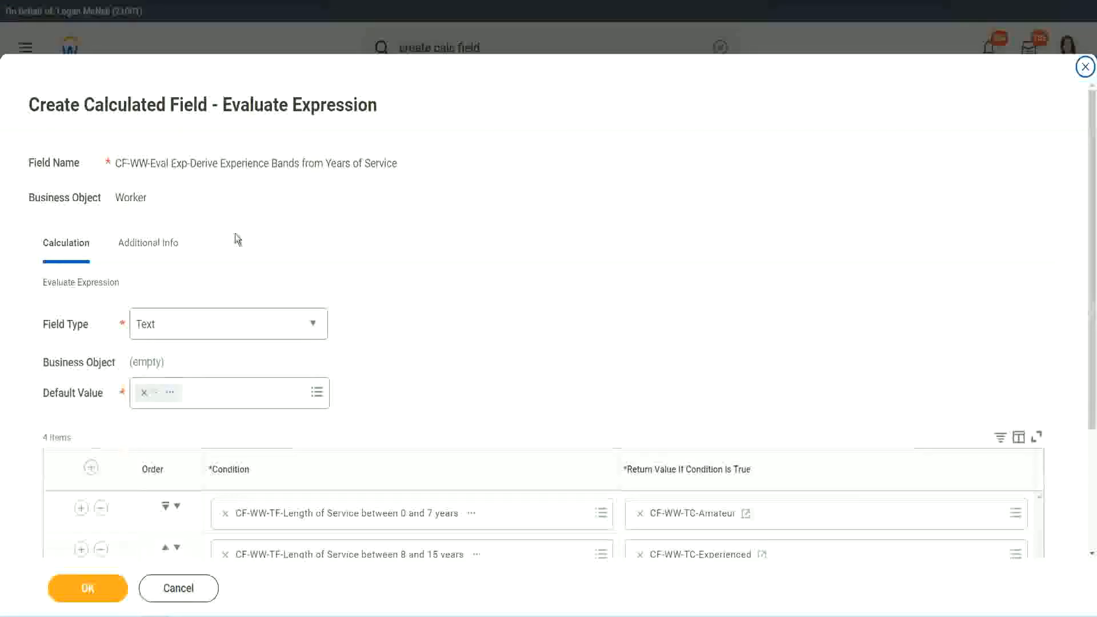
Step: Start a new calculated field for the third row's return value named CF-WW-TC-Senior on the Global business object
scroll(505, 298, down, 3)
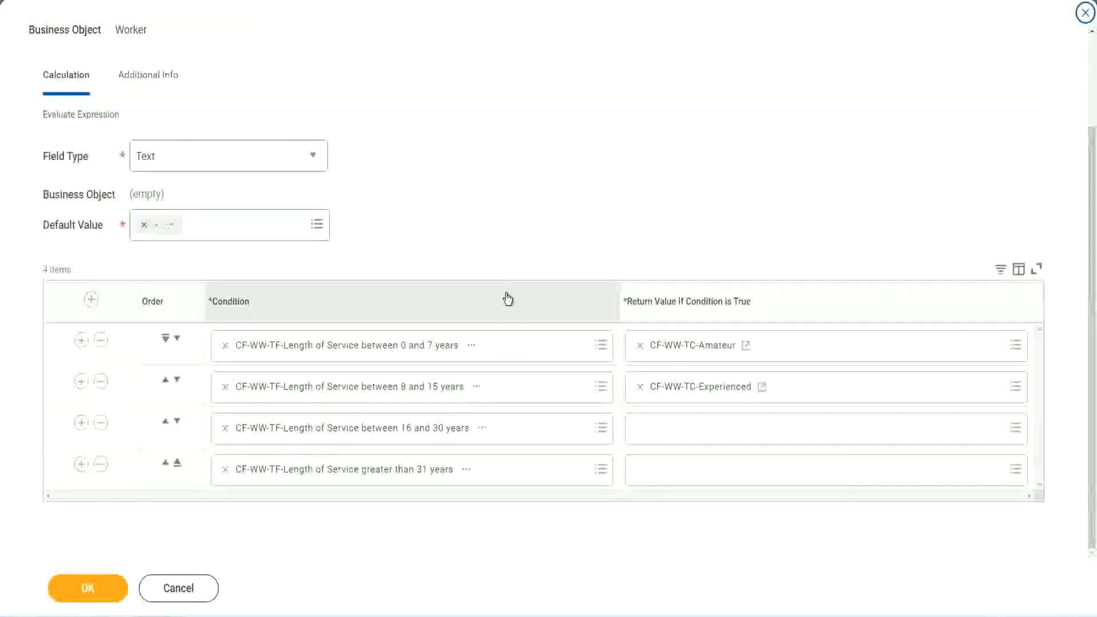
click(684, 434)
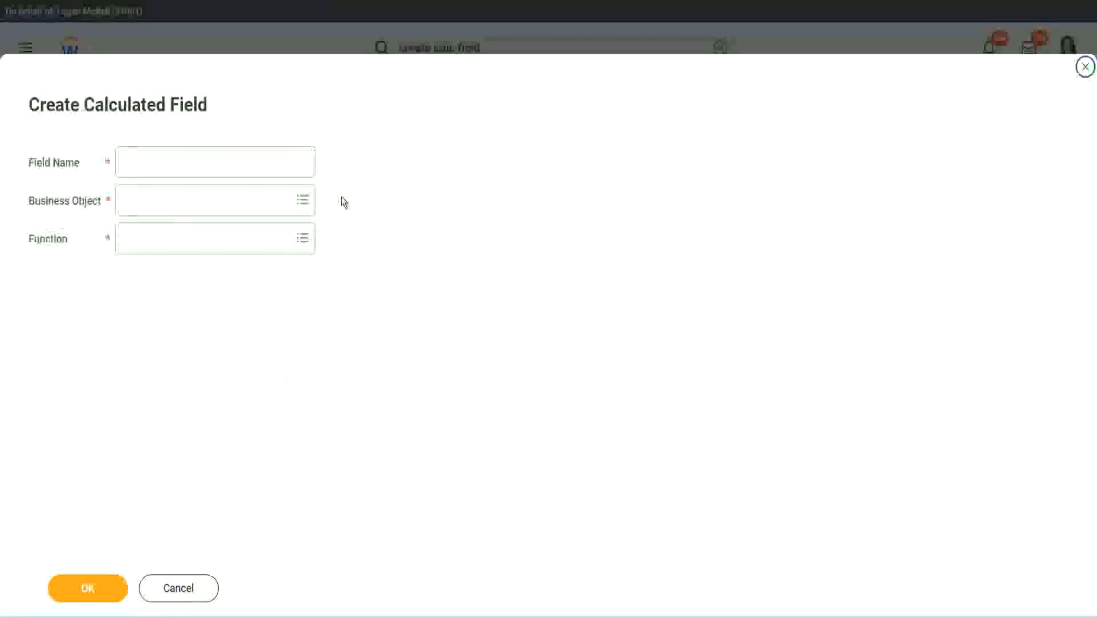
click(232, 161)
key(ctrl+v)
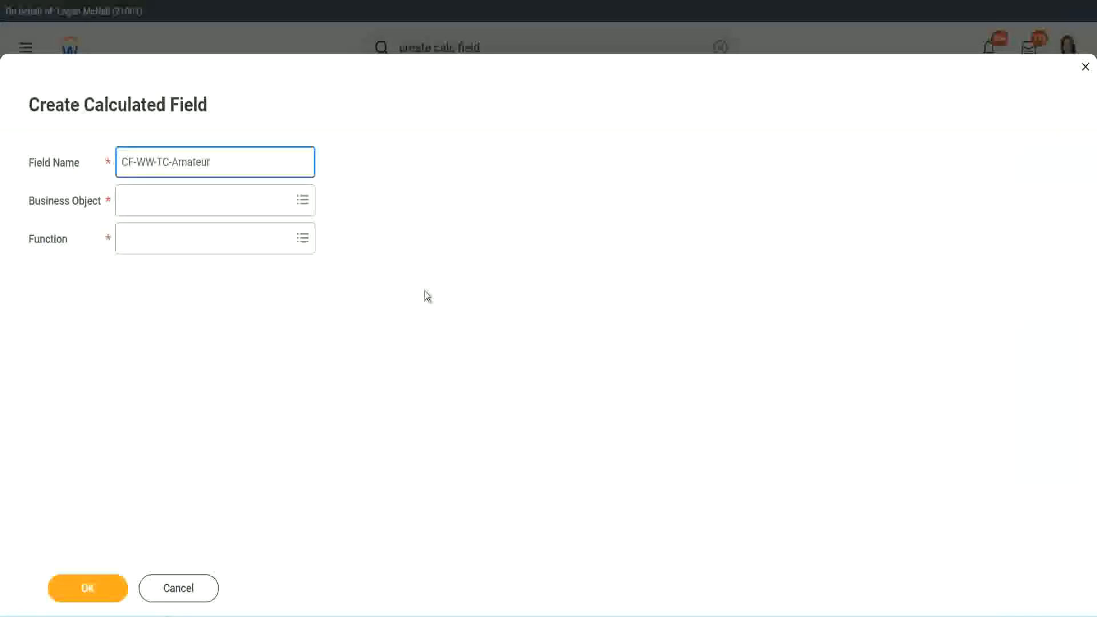
click(126, 201)
text(global)
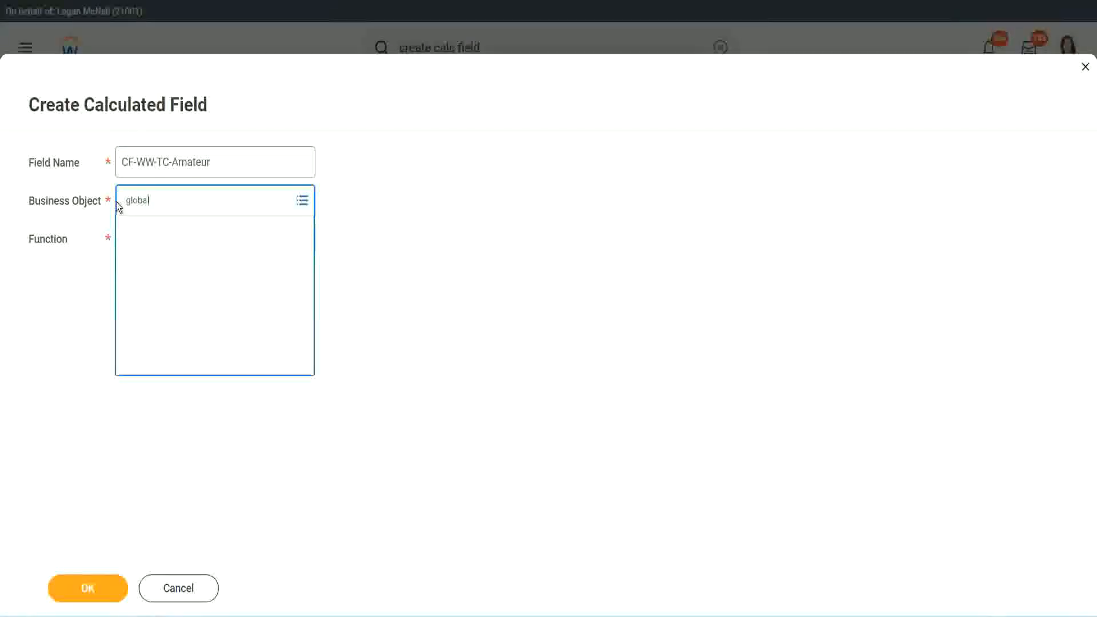
click(182, 161)
double_click(187, 160)
text(S)
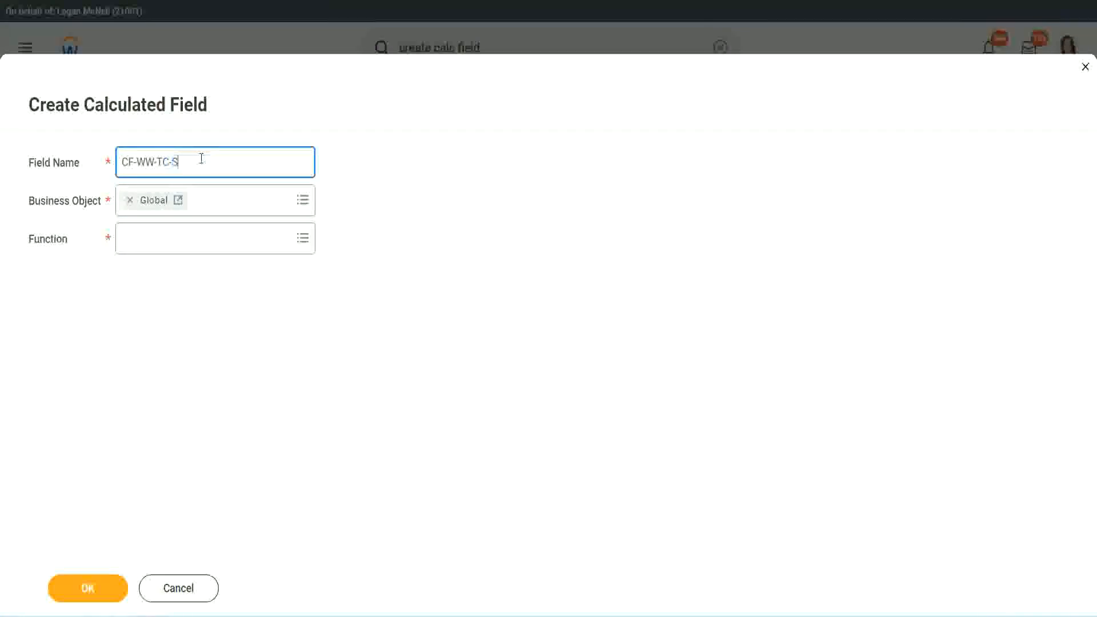
text(enior)
Step: Set the new field's function to Text Constant and continue
click(175, 249)
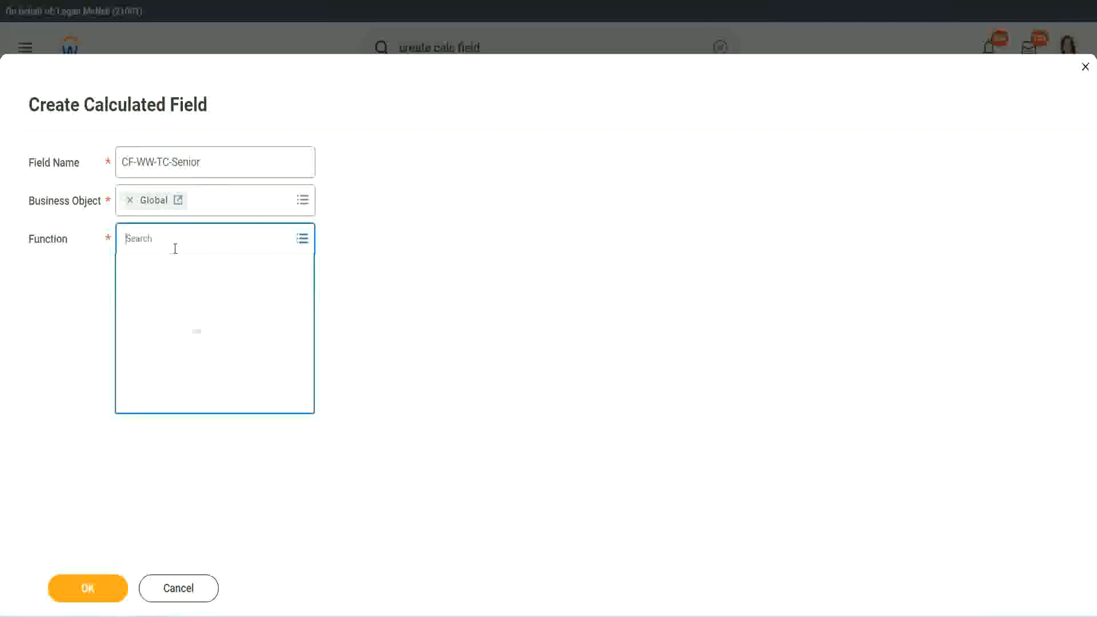
text(tc)
key(Return)
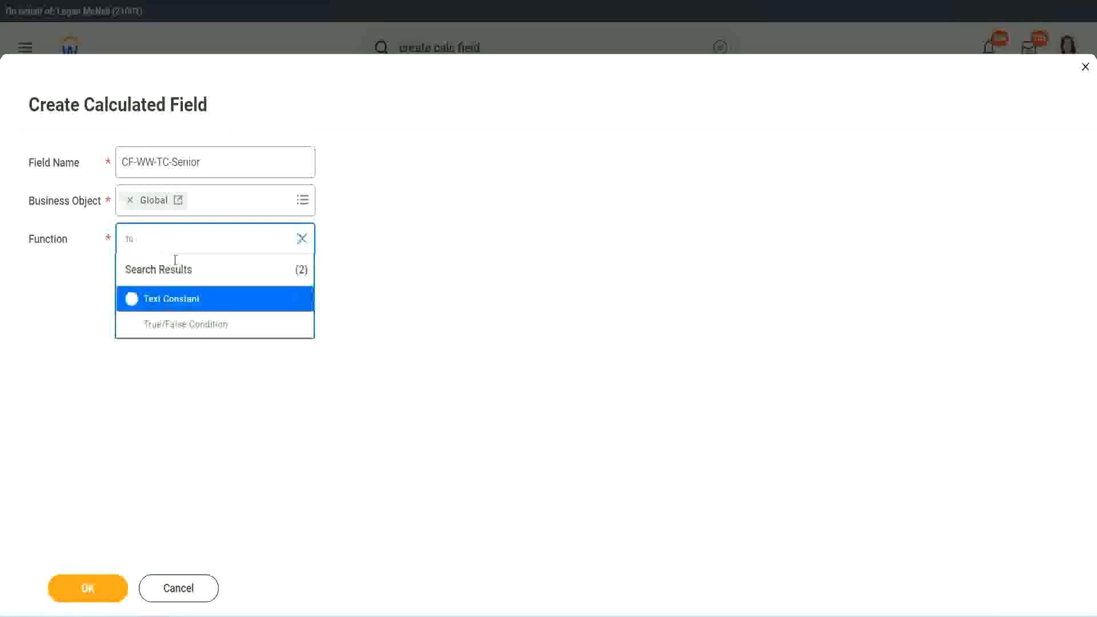
click(169, 298)
click(96, 592)
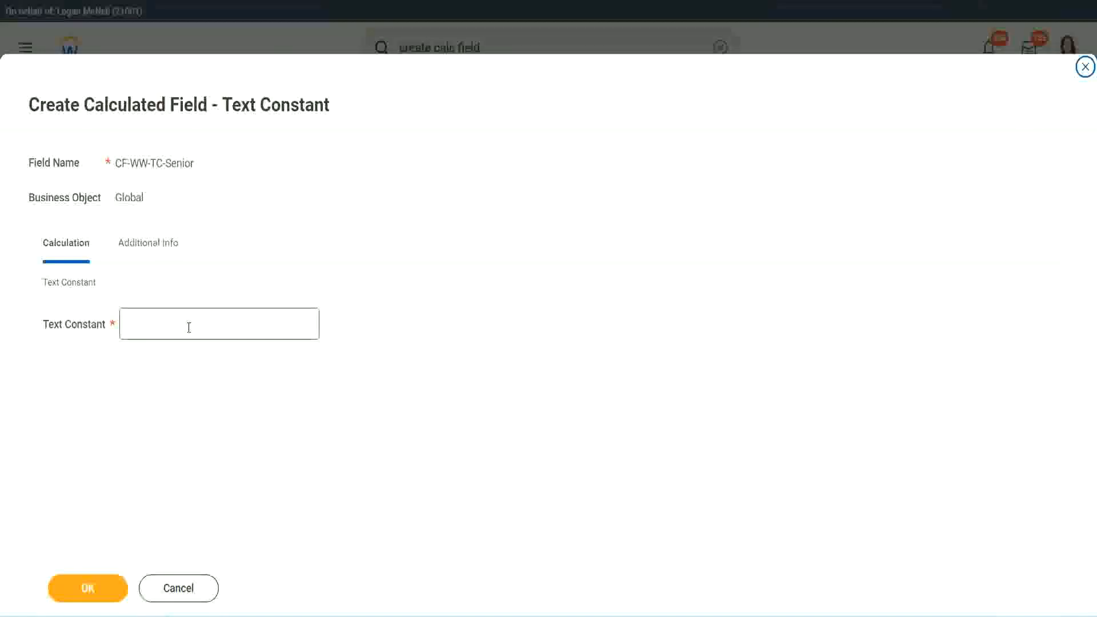
Step: Enter Senior as the text constant and save the new calculated field
click(185, 321)
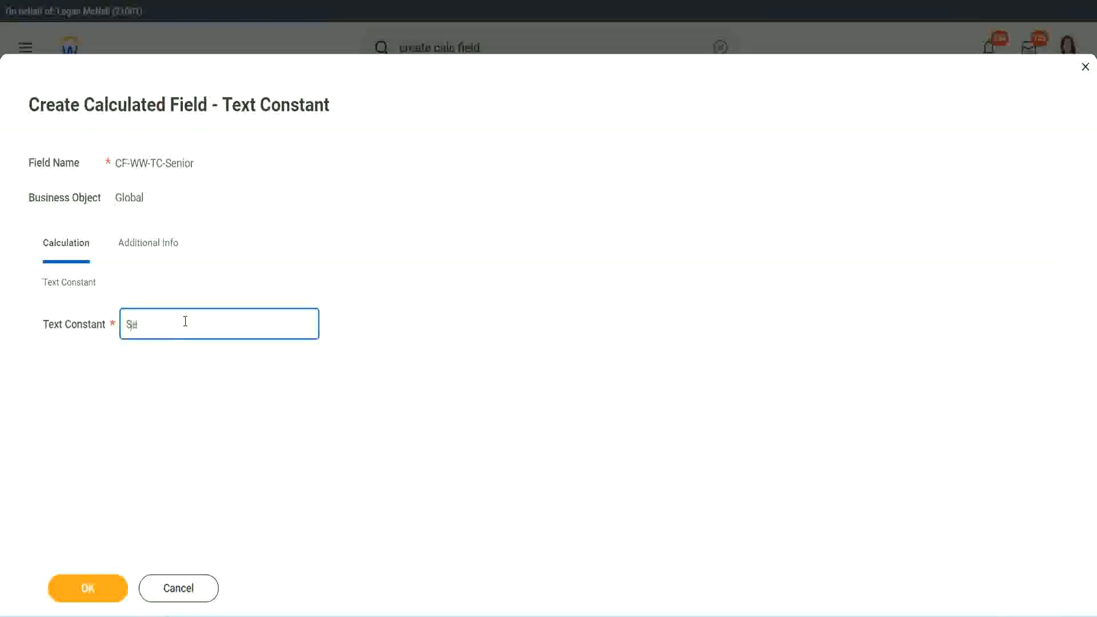
click(108, 580)
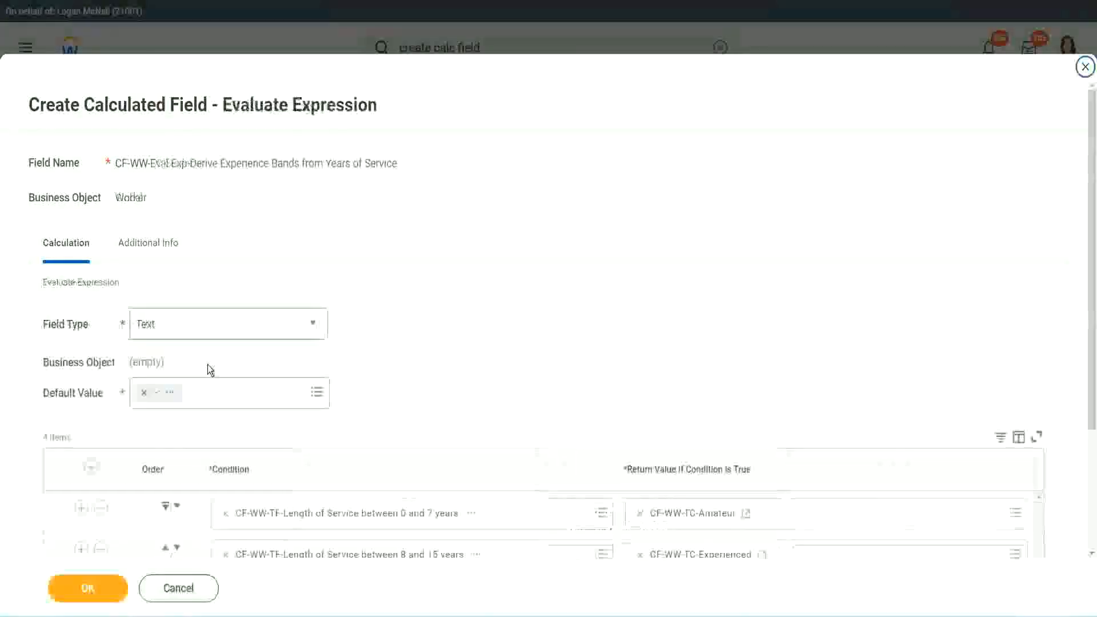
scroll(793, 410, down, 2)
scroll(792, 410, down, 1)
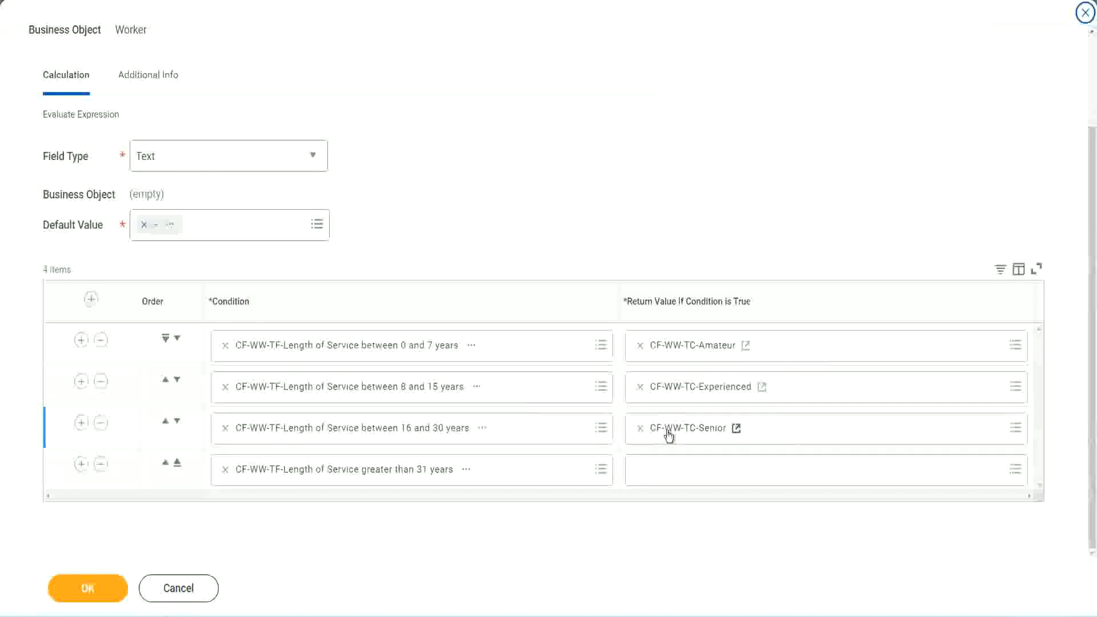
Step: Copy the Senior field's name, then create a new calculated field for the fourth row's return value named CF-WW-TC-Legend on the Global business object
right_click(666, 431)
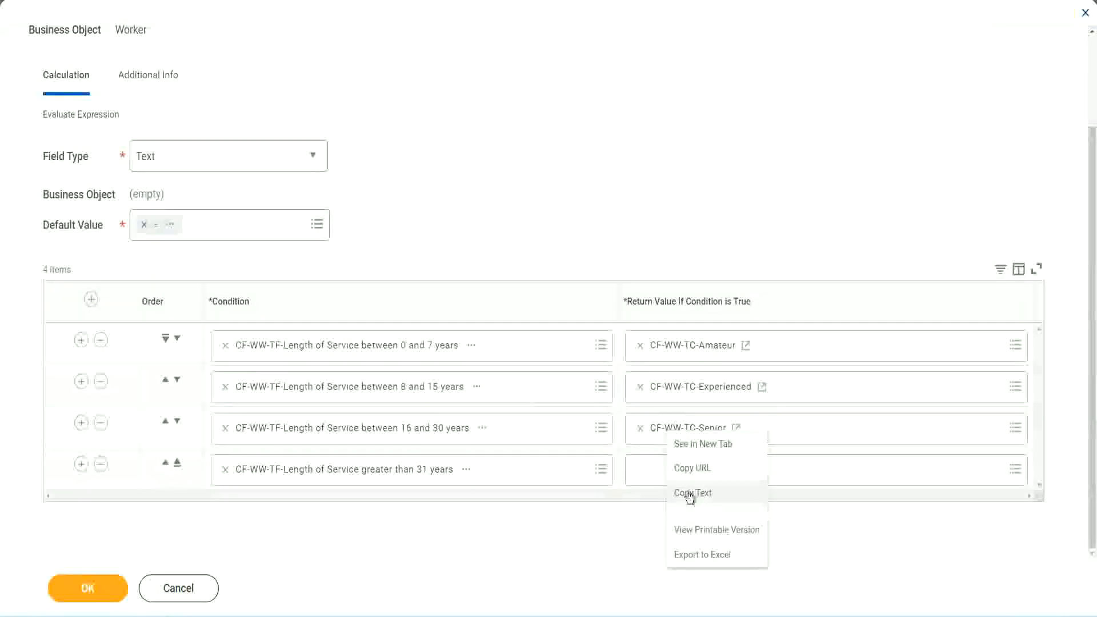
click(667, 490)
click(668, 473)
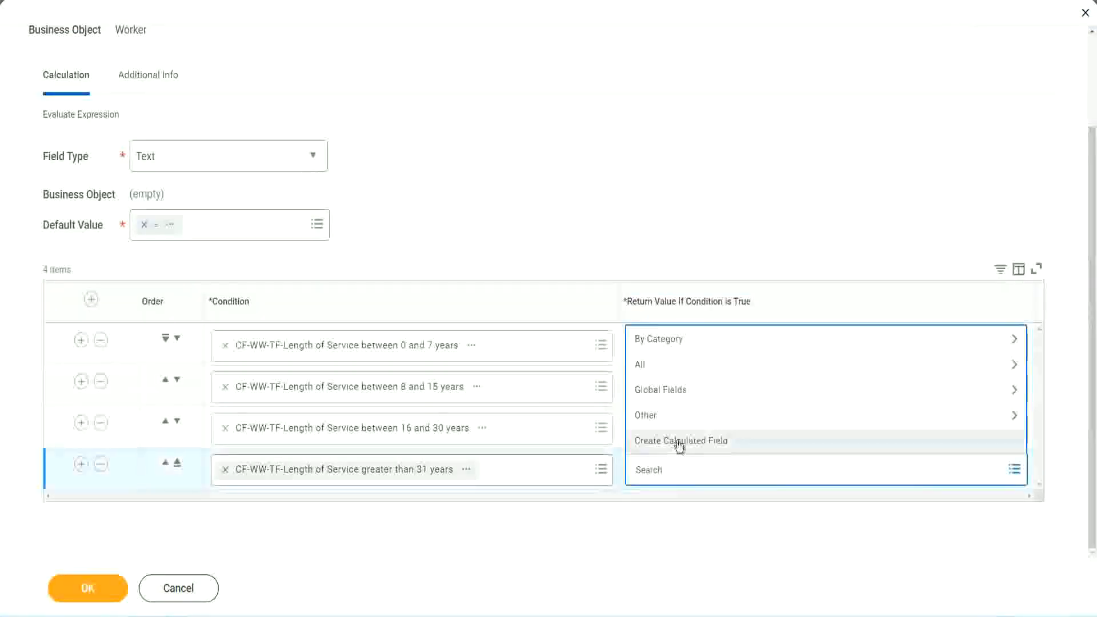
click(677, 444)
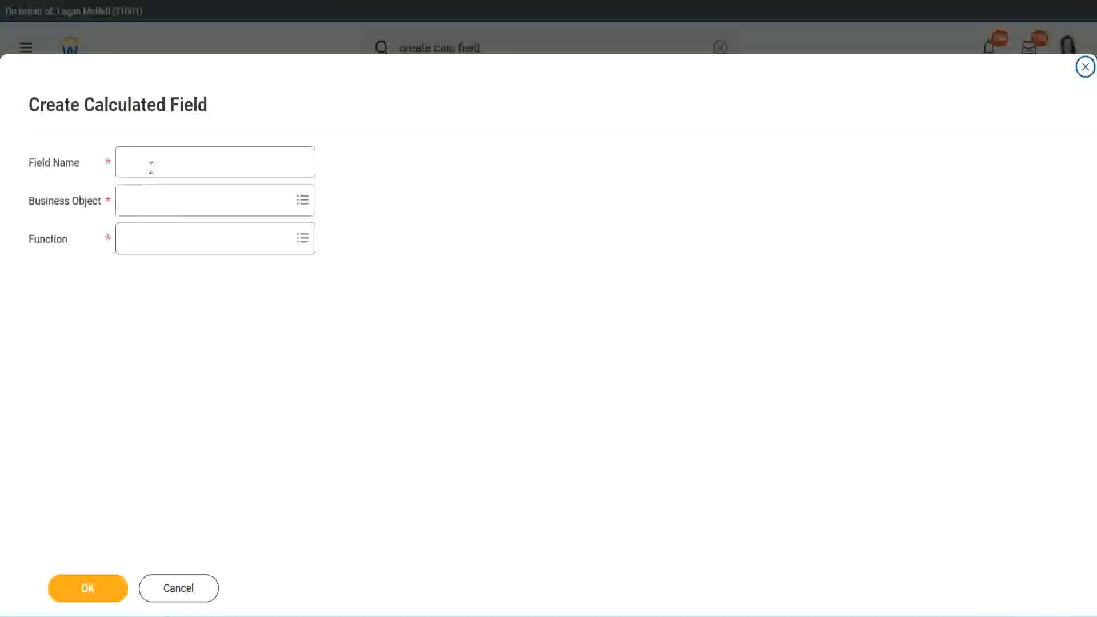
click(151, 167)
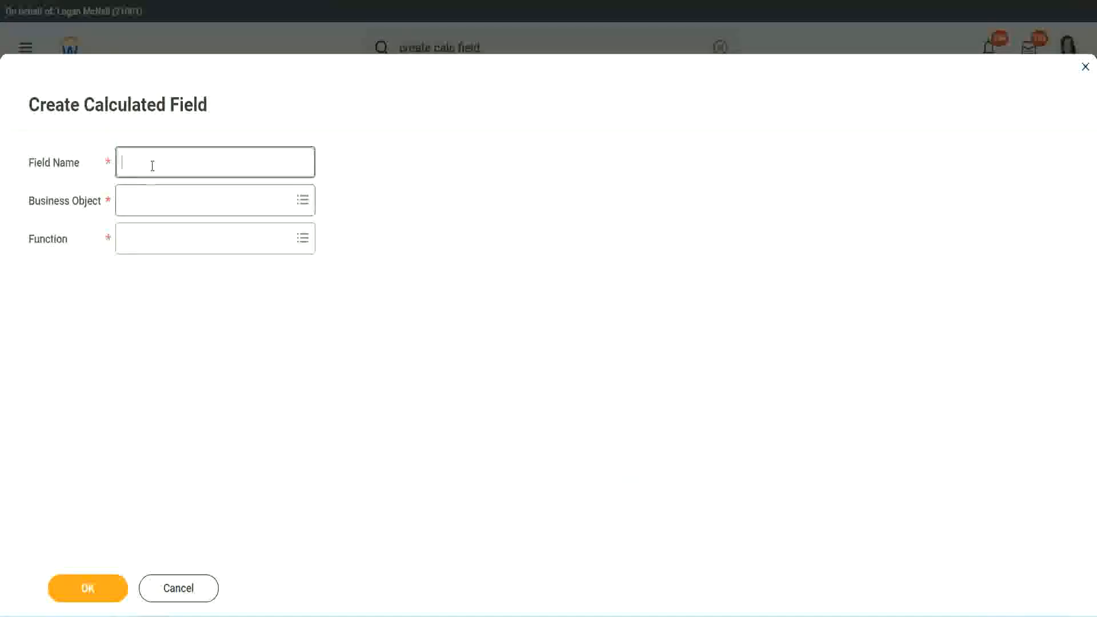
key(ctrl+v)
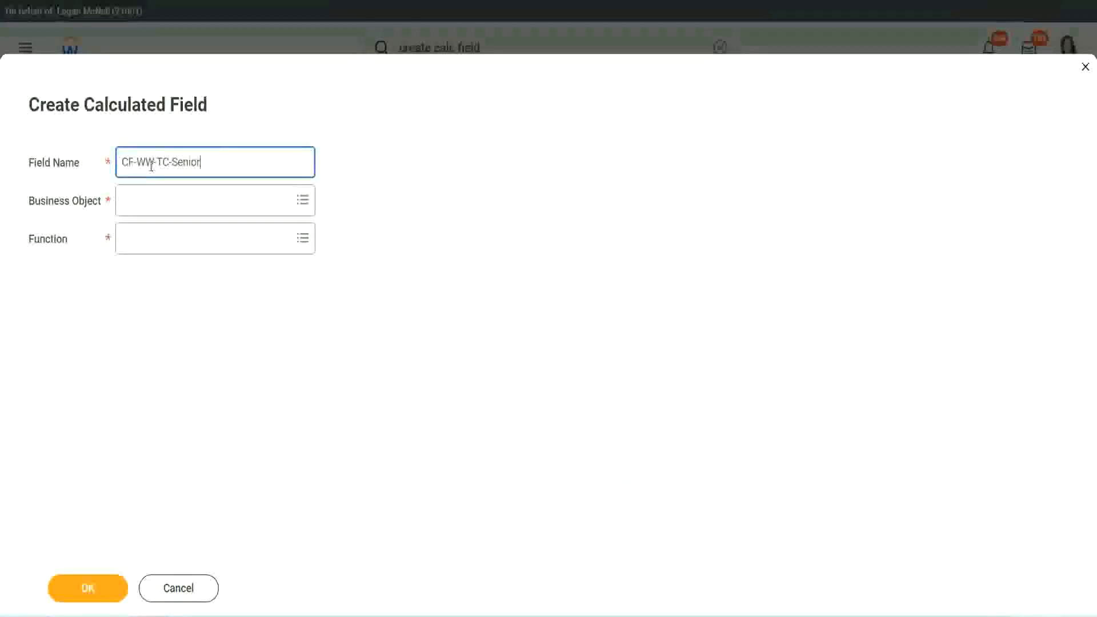
double_click(199, 162)
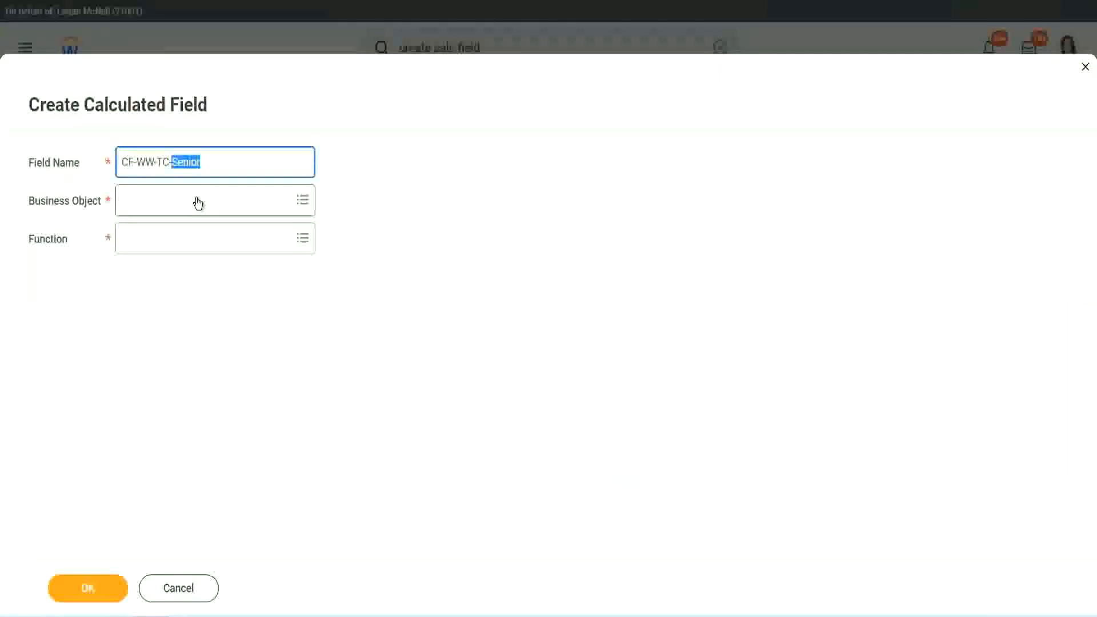
text(Legend)
click(155, 208)
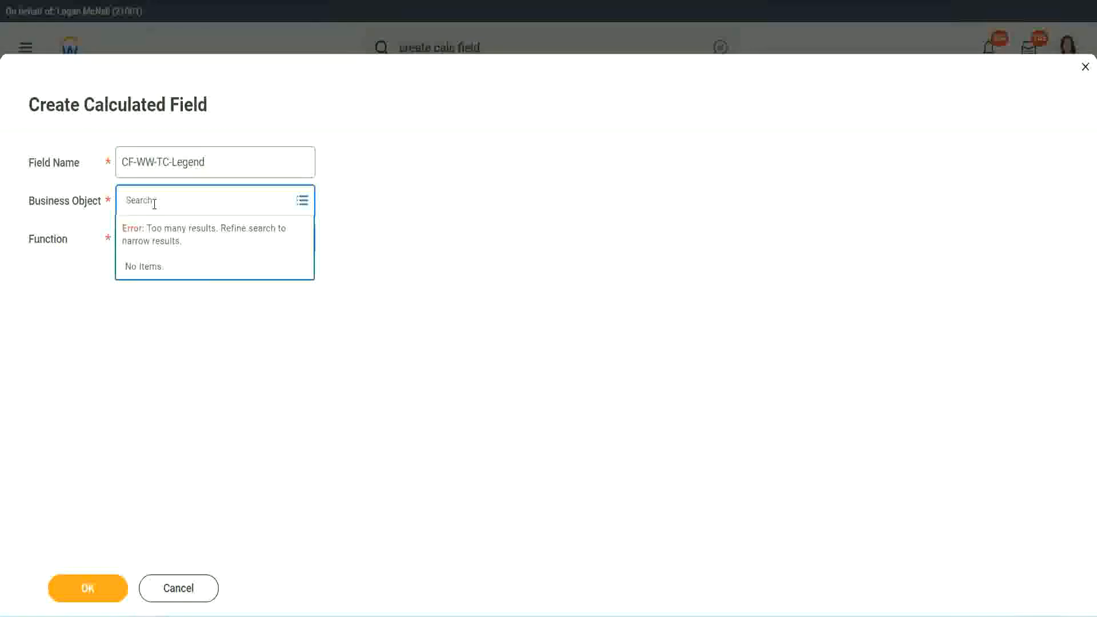
text(Glo)
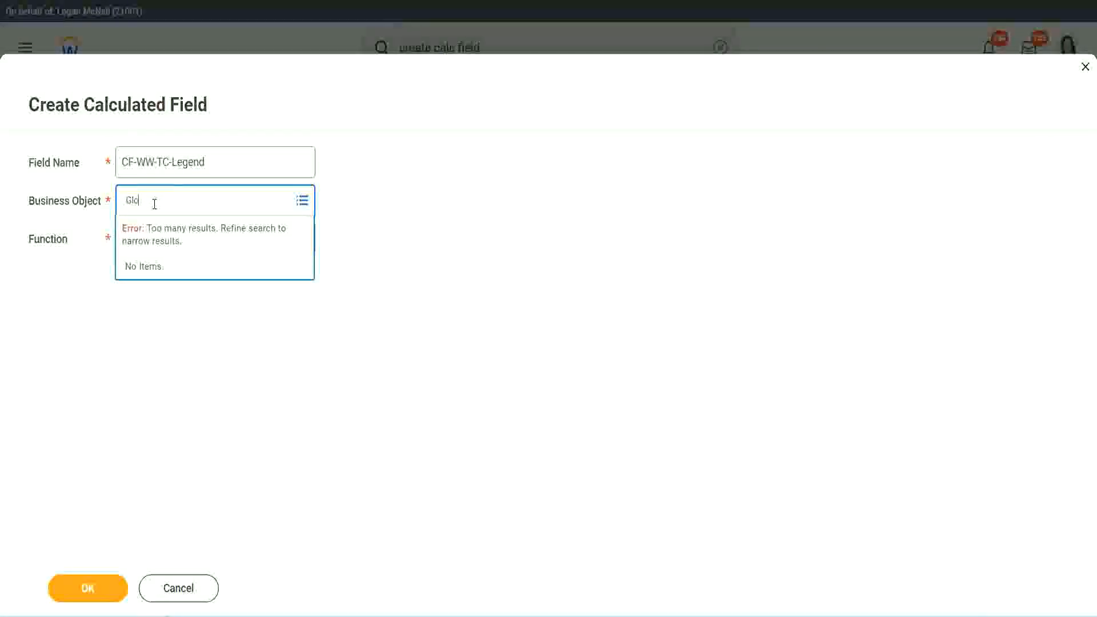
text(bal)
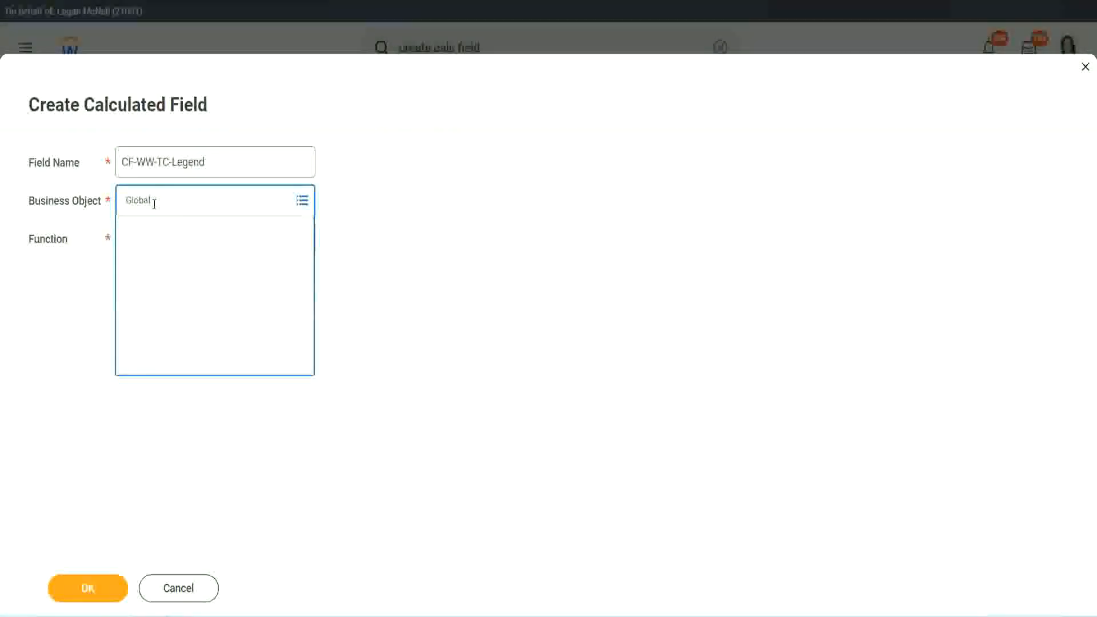
click(162, 263)
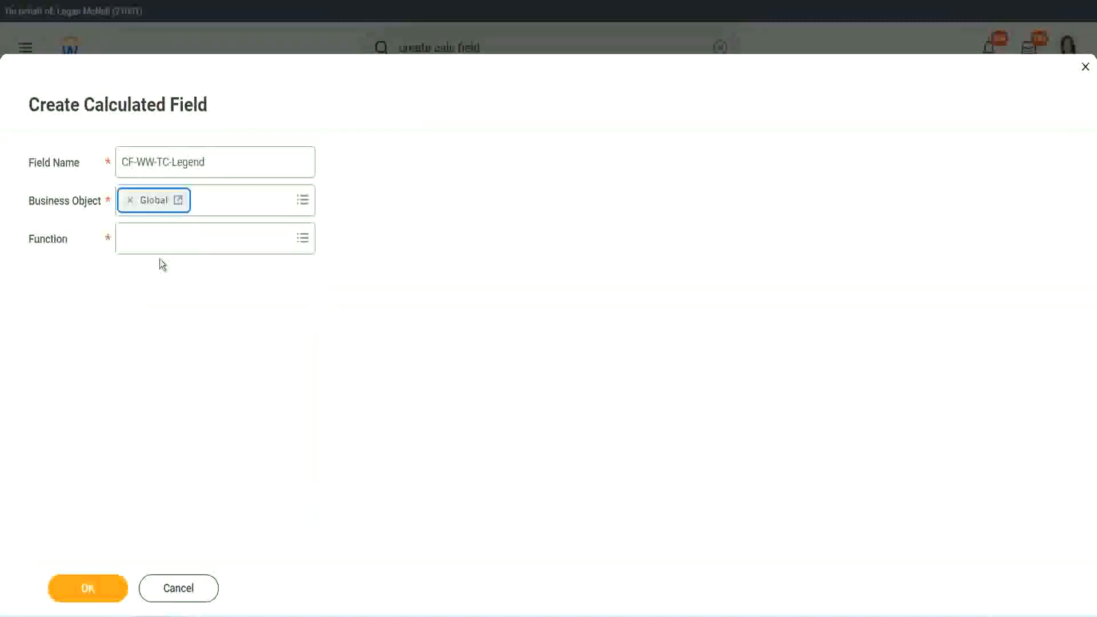
Step: Set the new field's function to Text Constant, enter Legend as the constant, and save it
click(159, 240)
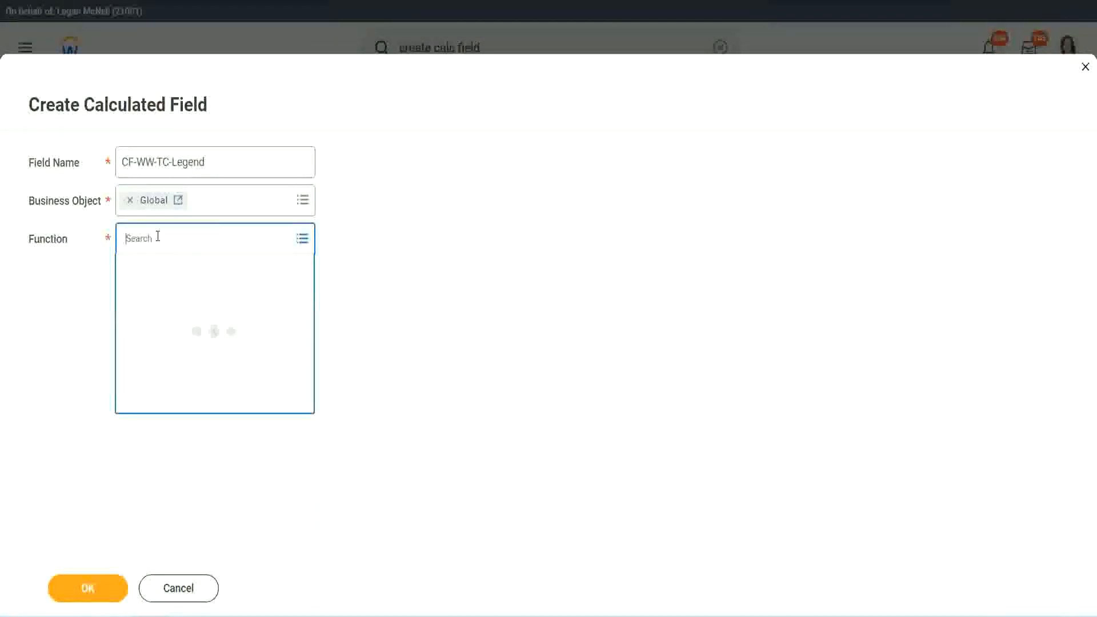
text(td)
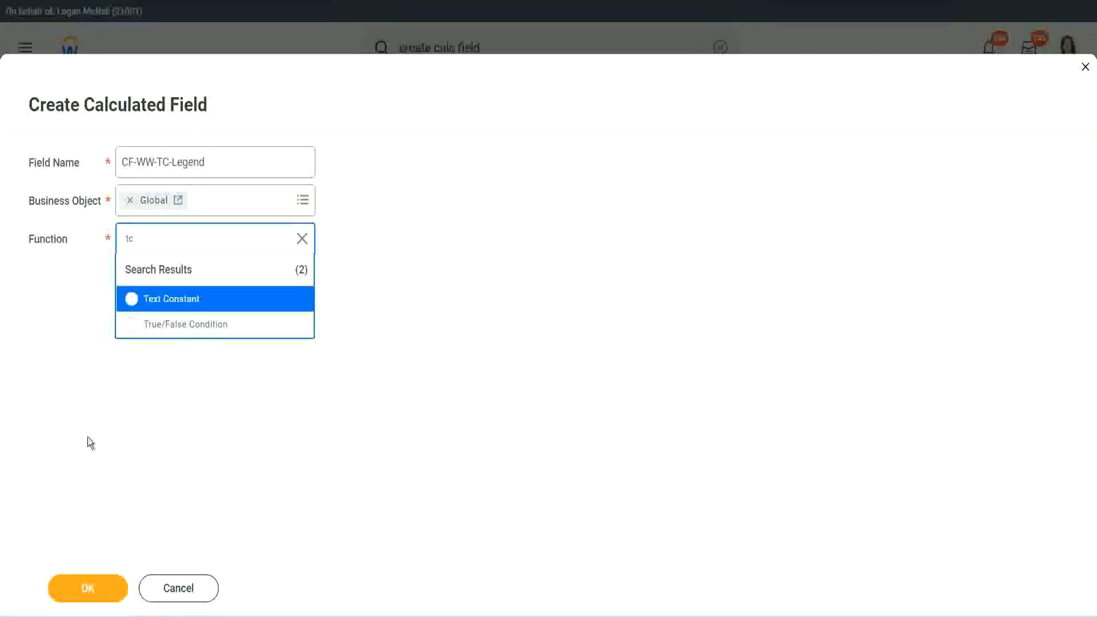
click(197, 308)
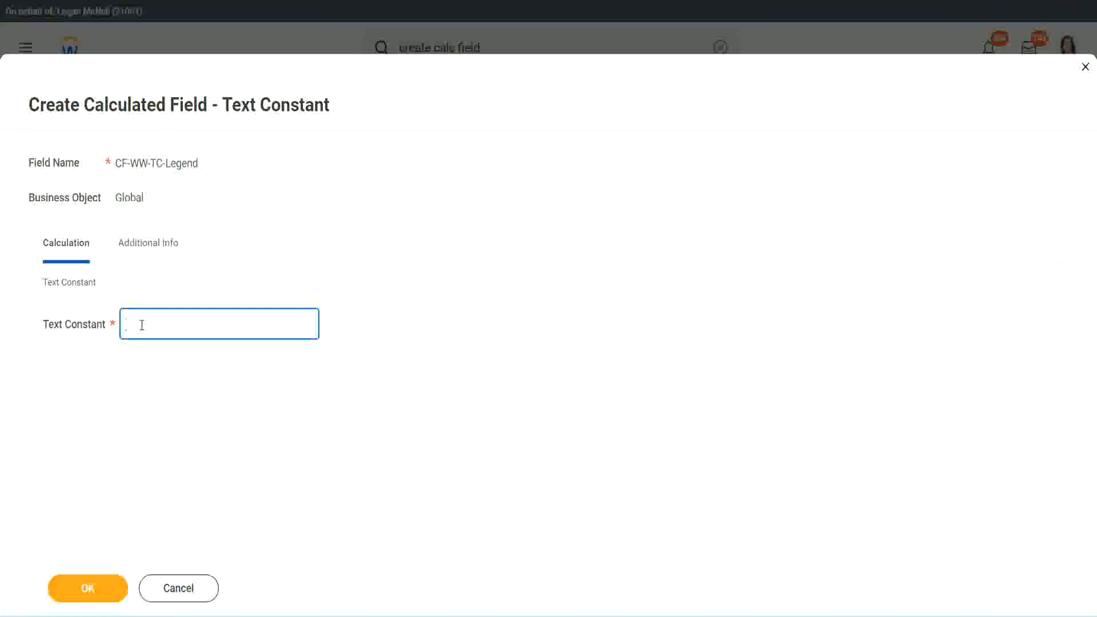
text(Legend)
click(91, 589)
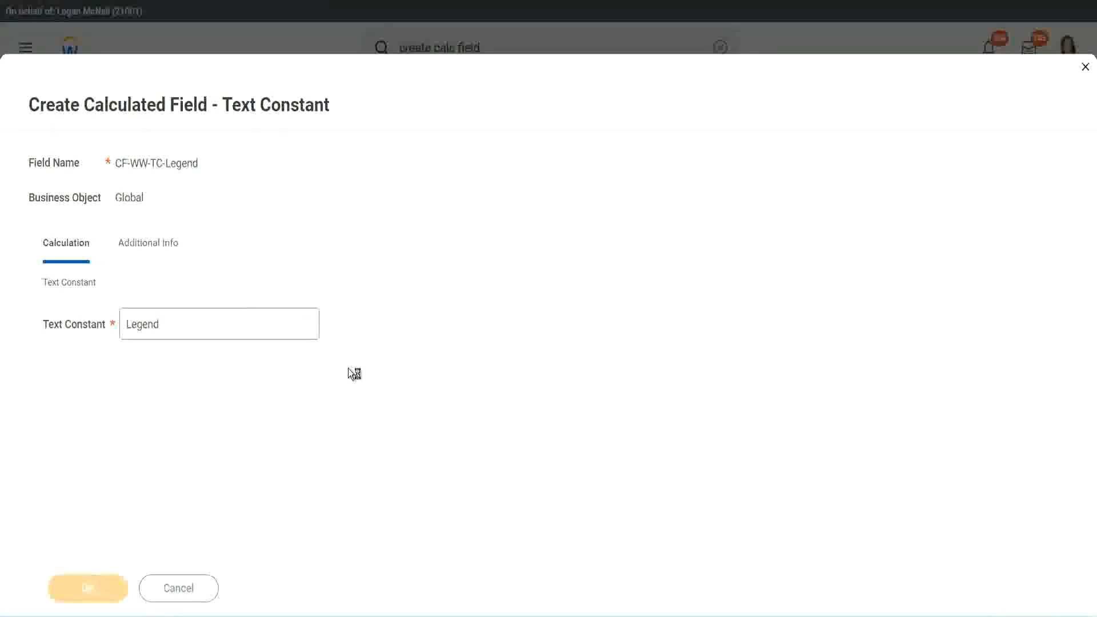
Step: Save the Evaluate Expression calculated field with its four condition rows
scroll(580, 307, down, 3)
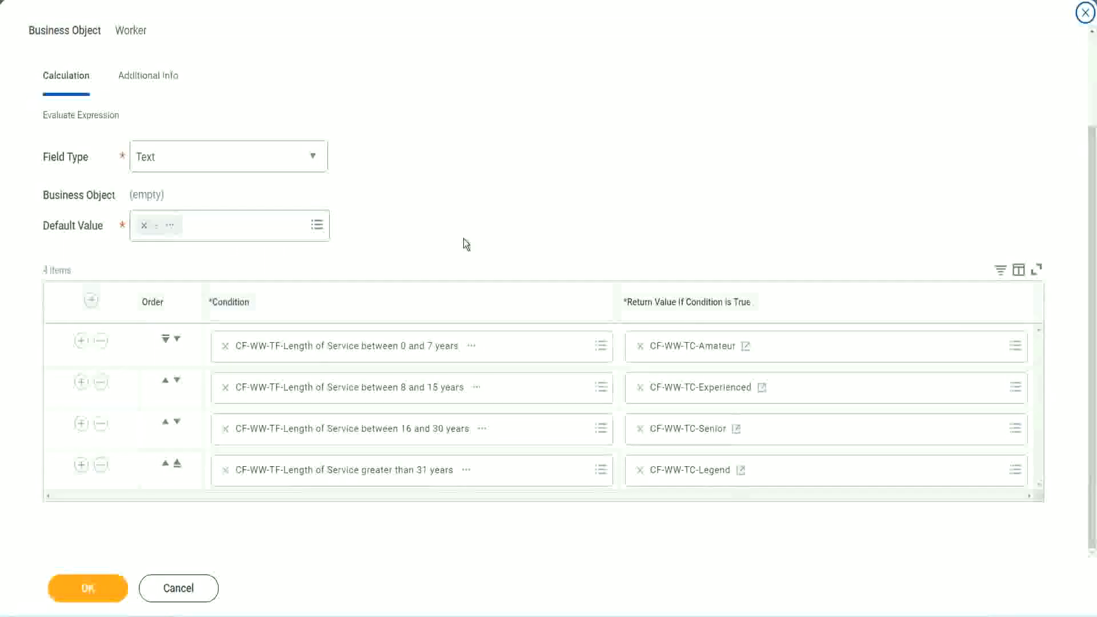
scroll(464, 229, up, 2)
scroll(463, 228, up, 1)
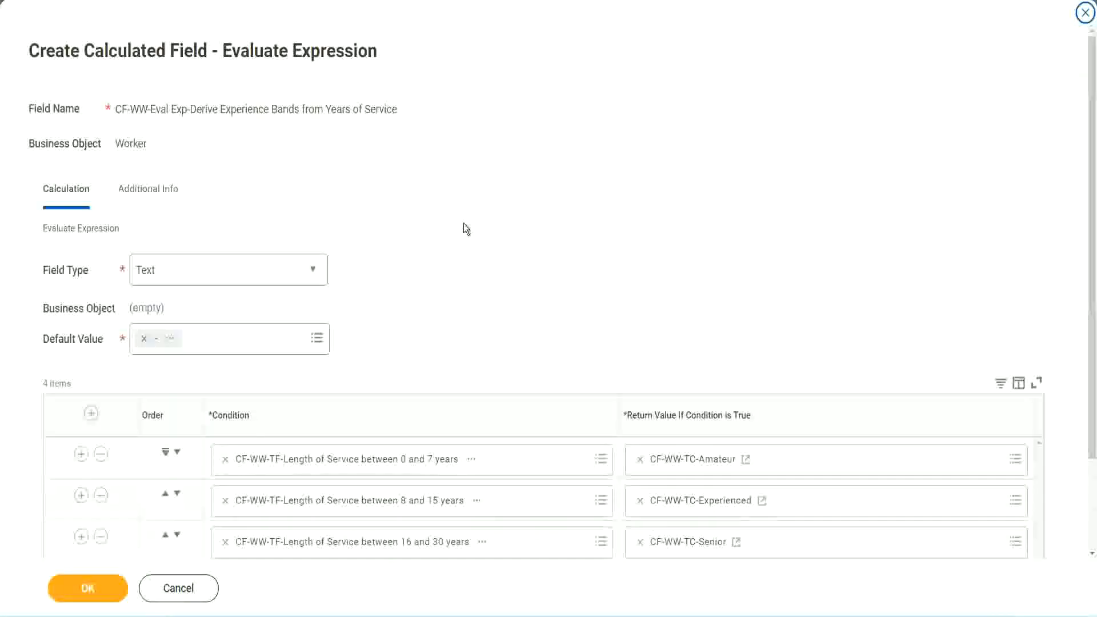
scroll(464, 228, down, 2)
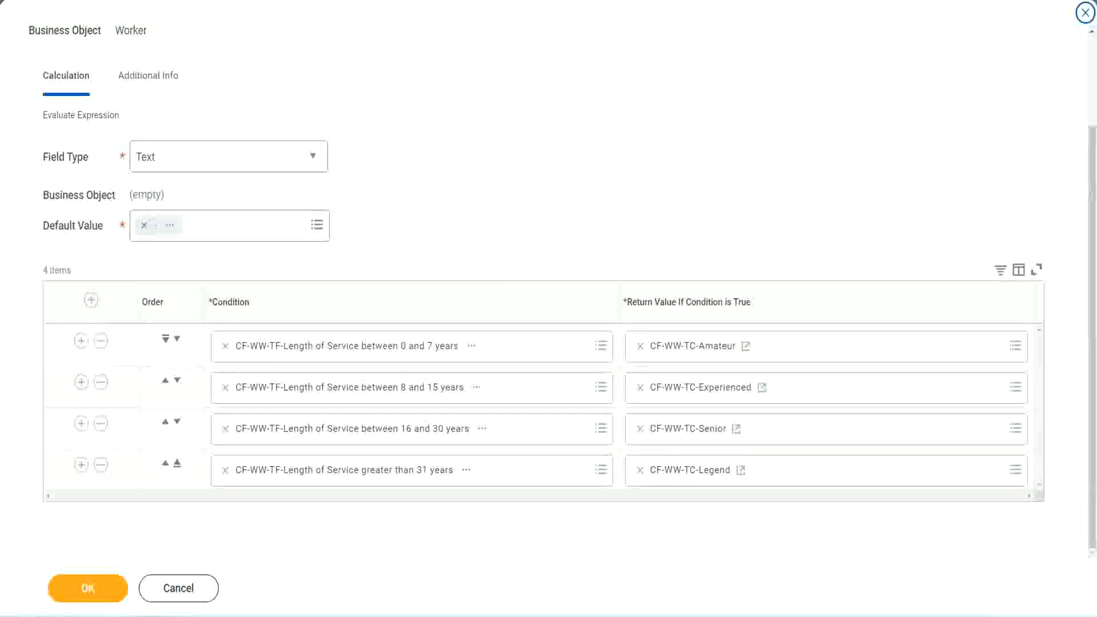
mouse_move(703, 160)
mouse_down()
mouse_move(701, 250)
mouse_move(711, 277)
mouse_up()
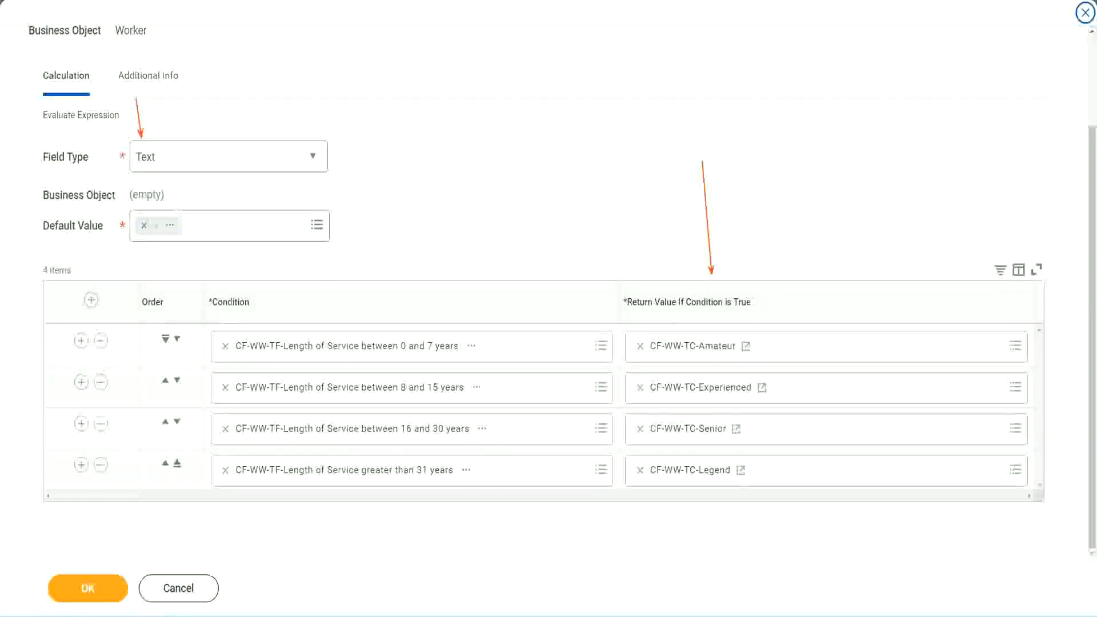
click(95, 584)
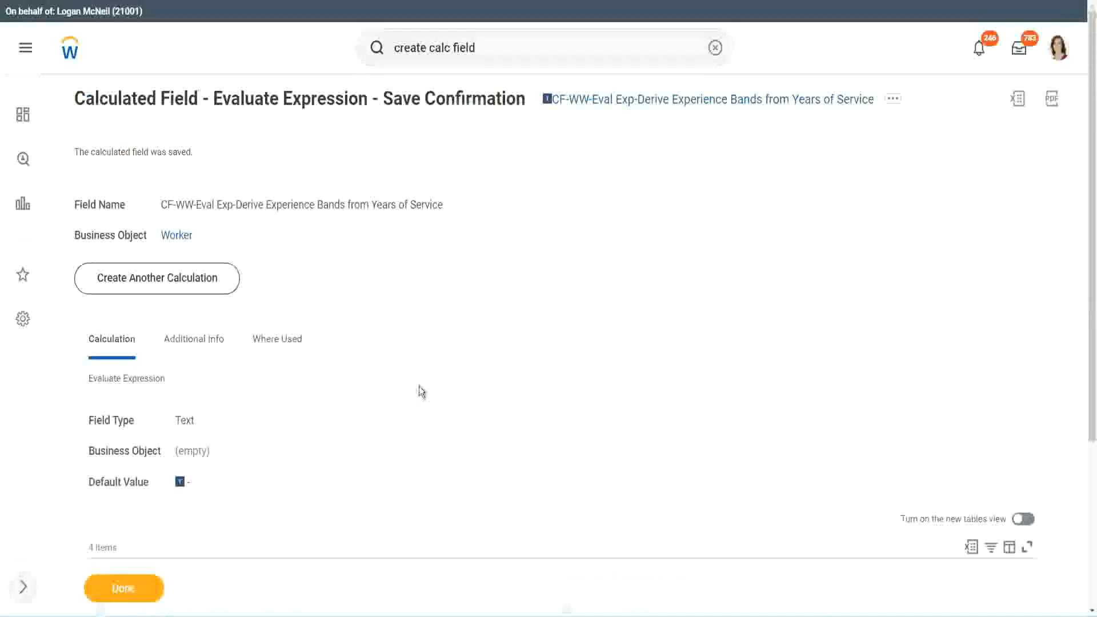
Step: Open the WW Employee Details custom report for editing
scroll(419, 386, down, 4)
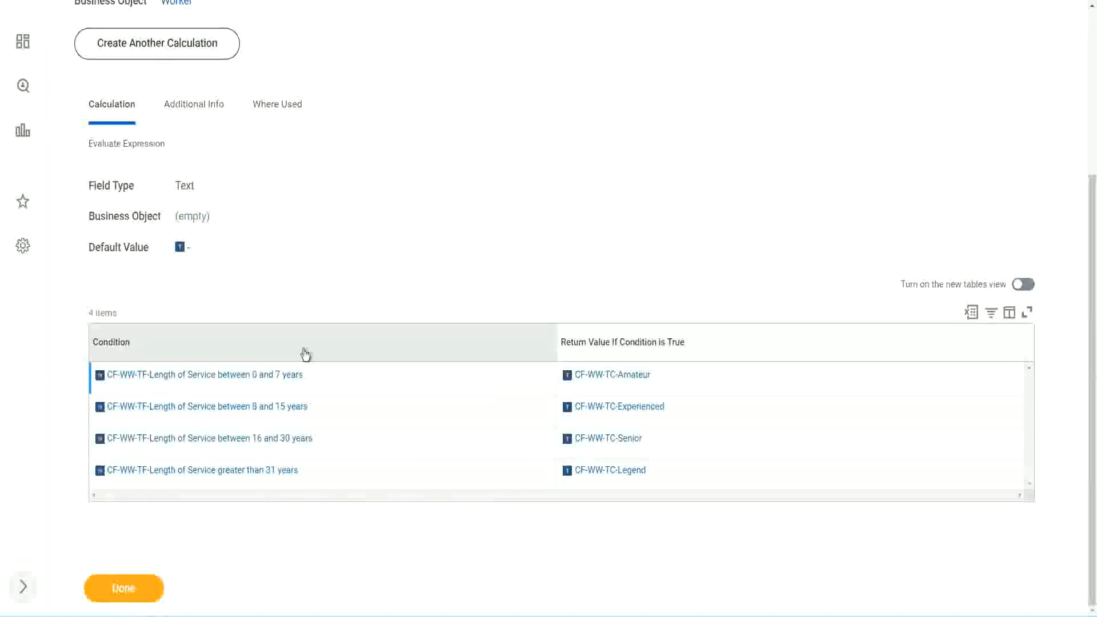
scroll(365, 246, up, 4)
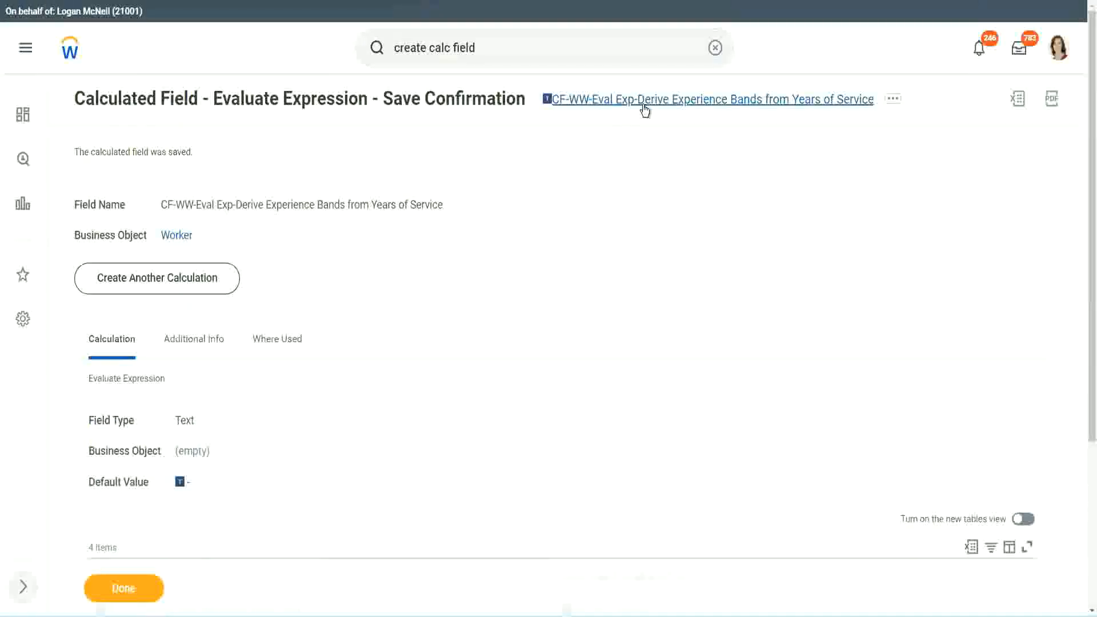
click(666, 169)
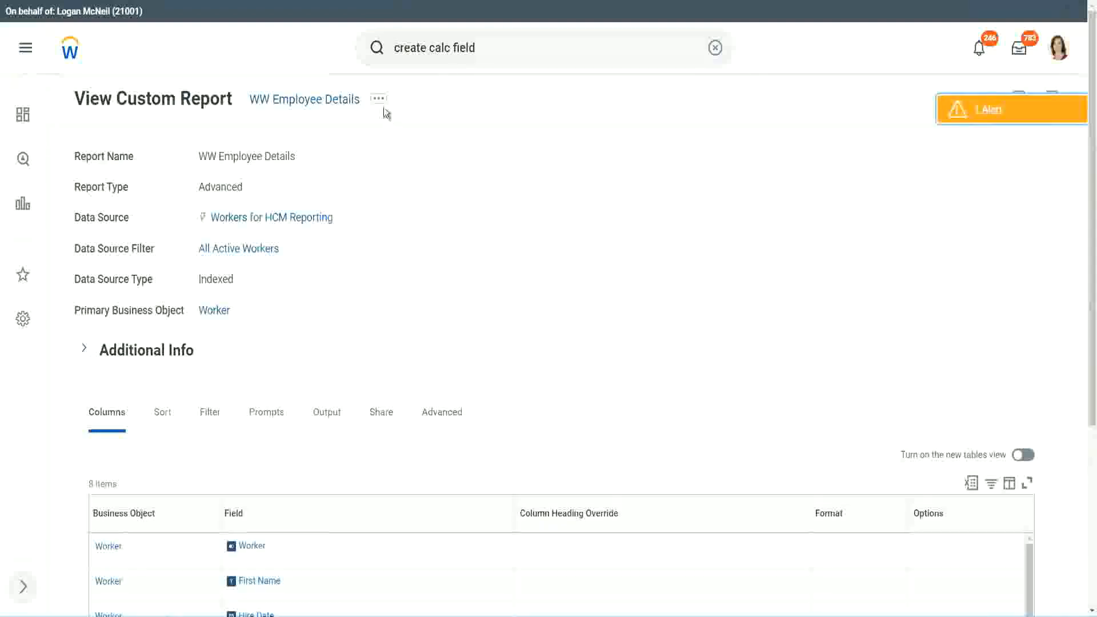
click(381, 105)
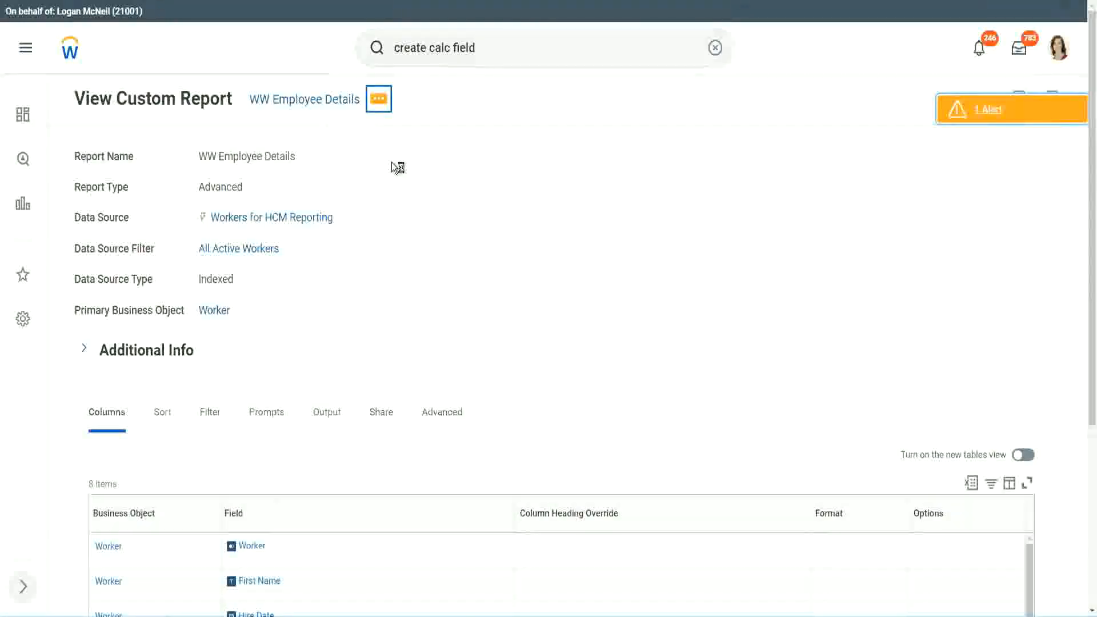
mouse_move(446, 162)
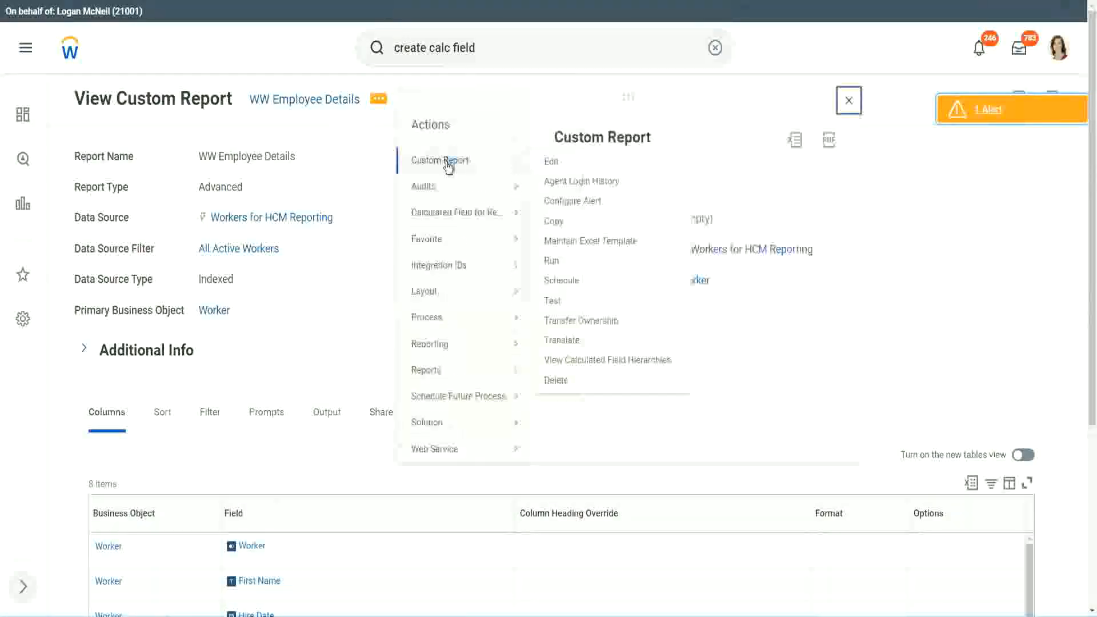
click(558, 166)
Step: Add a new report column using CF-WW-Eval Exp-Derive Experience Bands from Years of Service as its field
scroll(399, 249, down, 4)
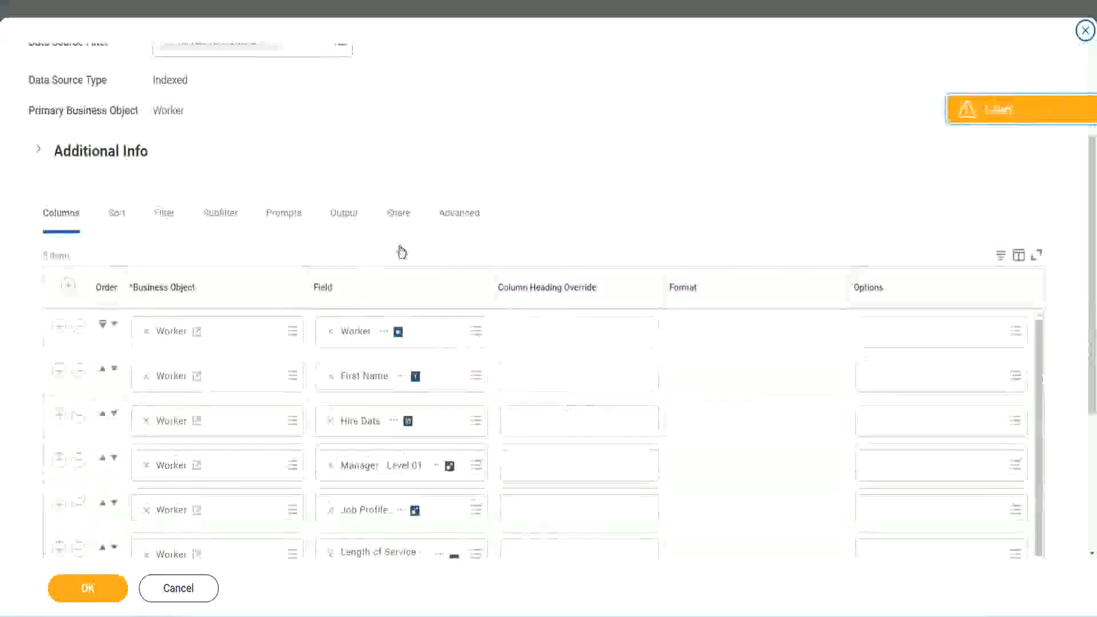
scroll(402, 251, down, 2)
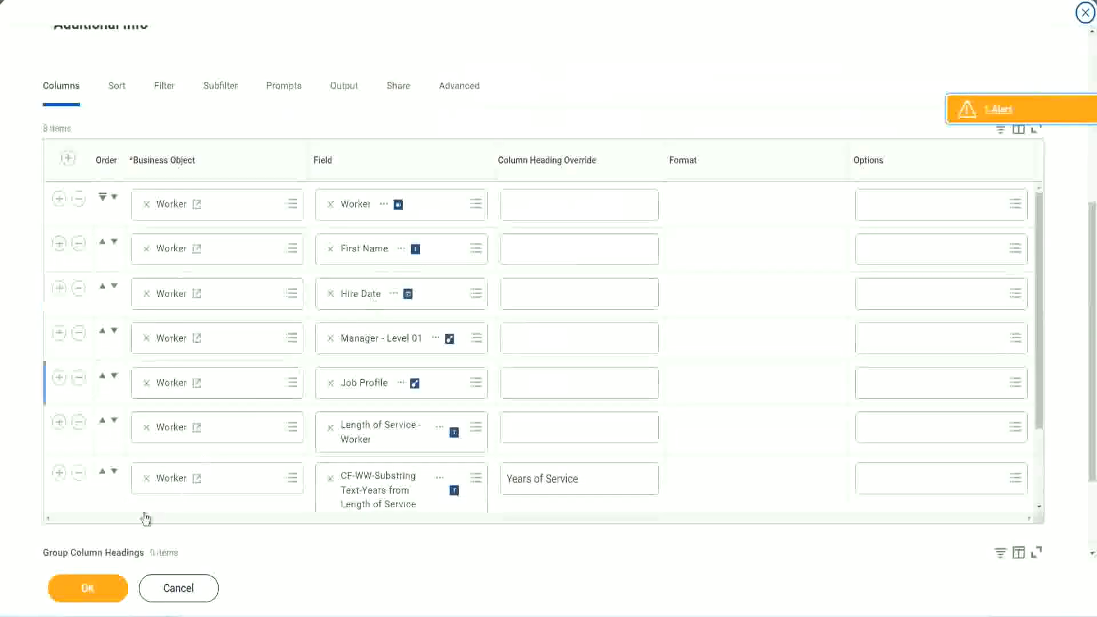
click(59, 473)
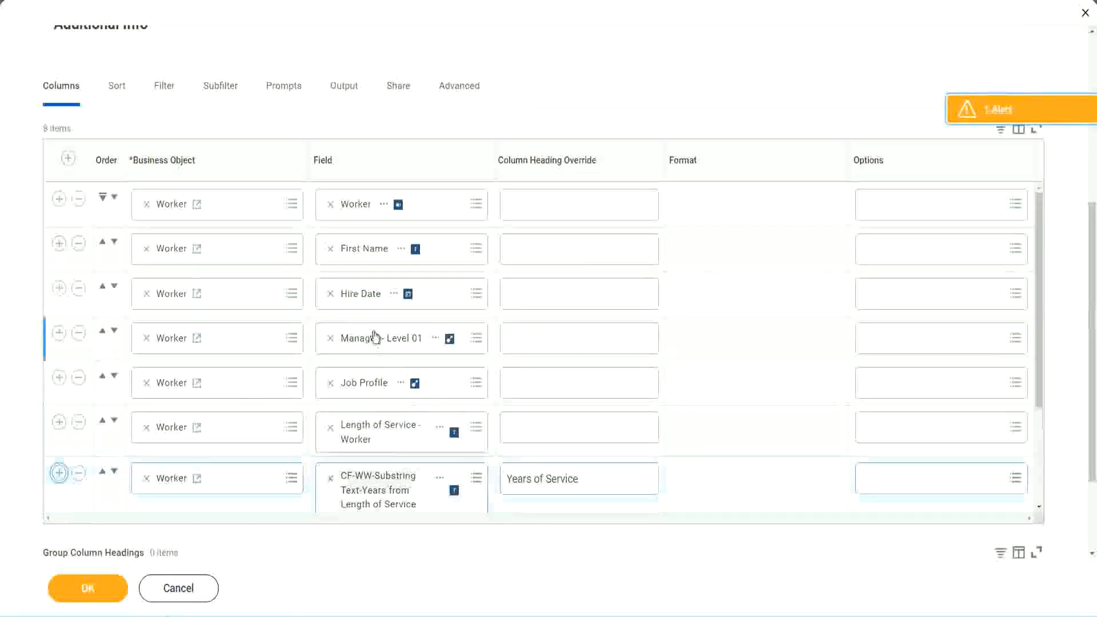
scroll(513, 370, down, 3)
scroll(575, 375, down, 2)
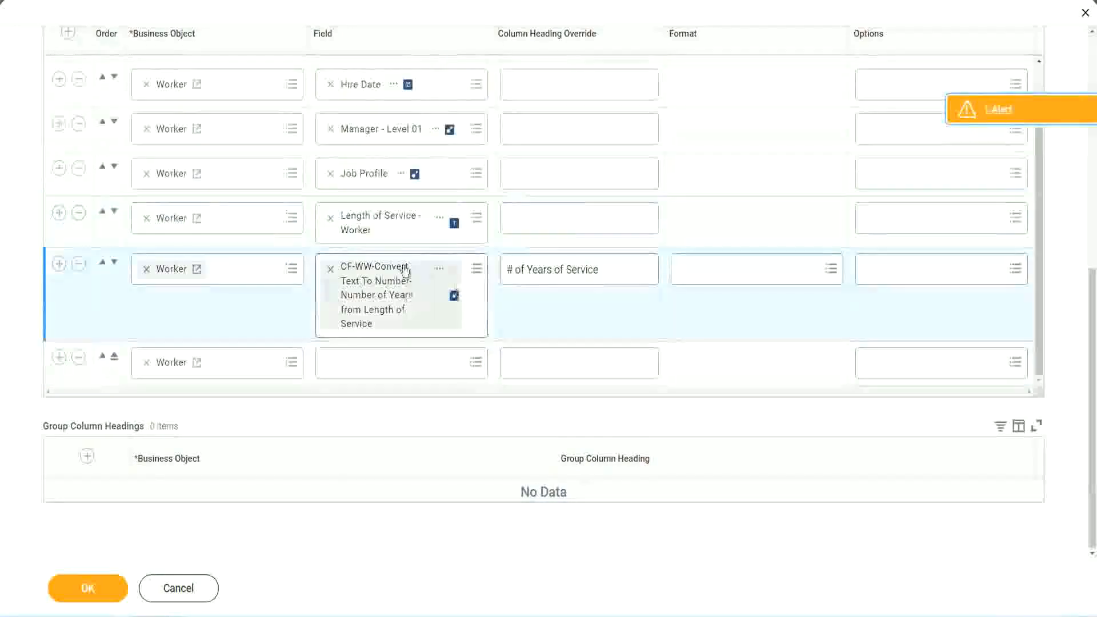
click(359, 362)
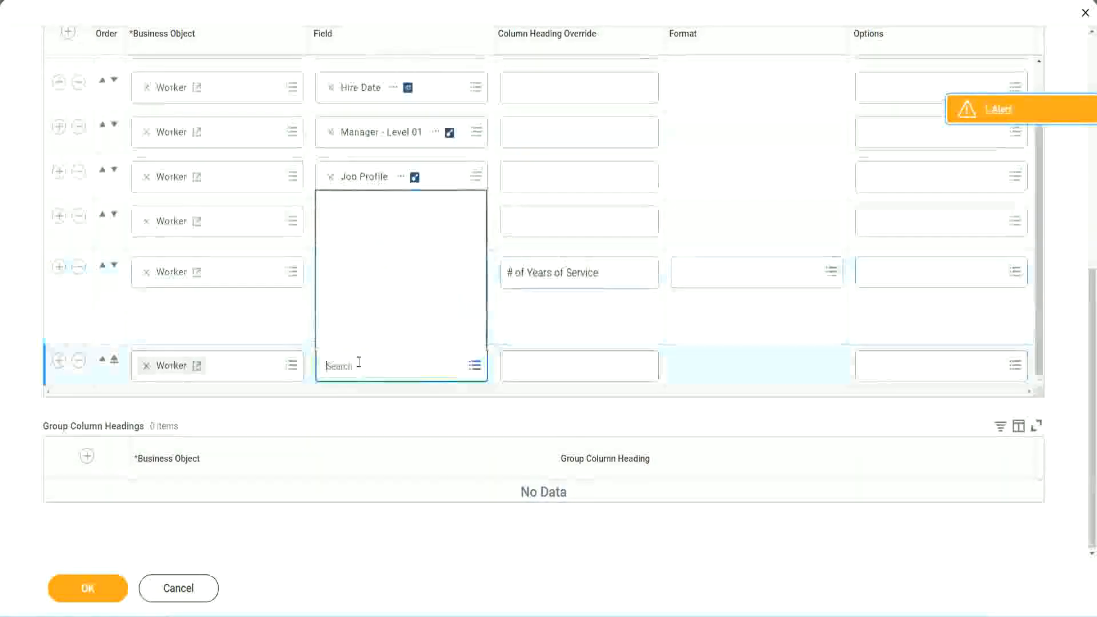
key(ctrl+v)
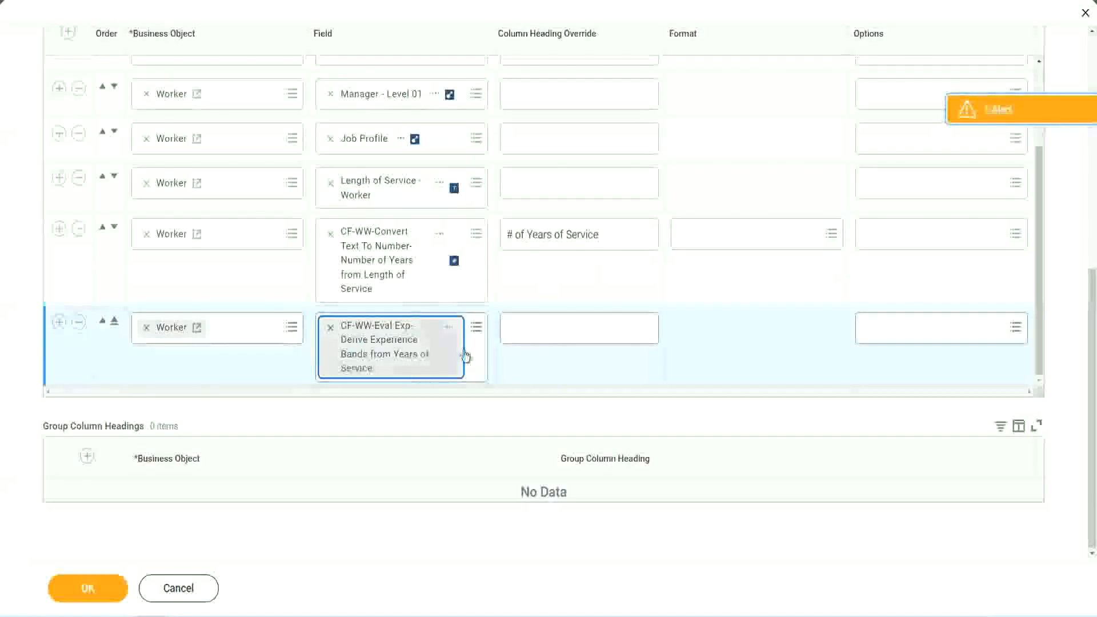
Step: Set the new column's heading override to Experience B and save the report
click(559, 328)
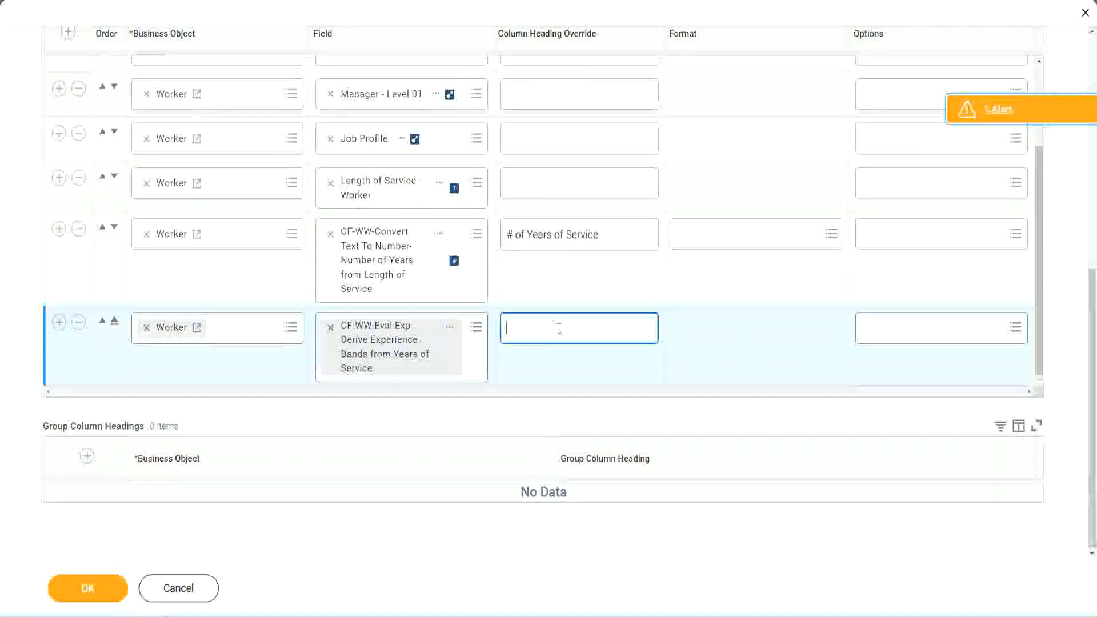
text(Expe)
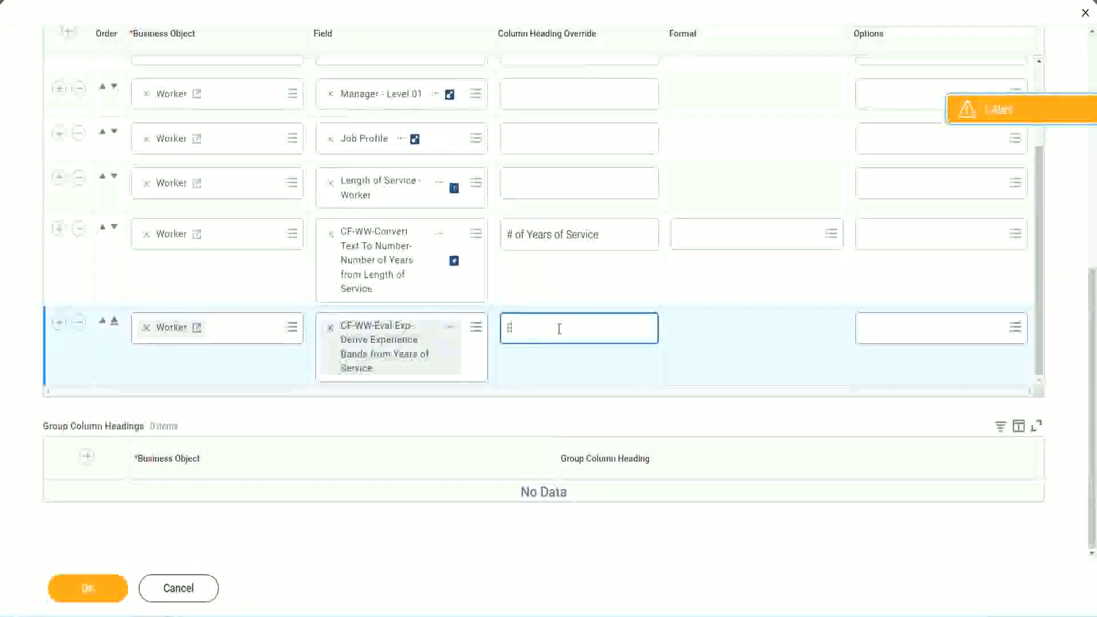
text(rience Bands)
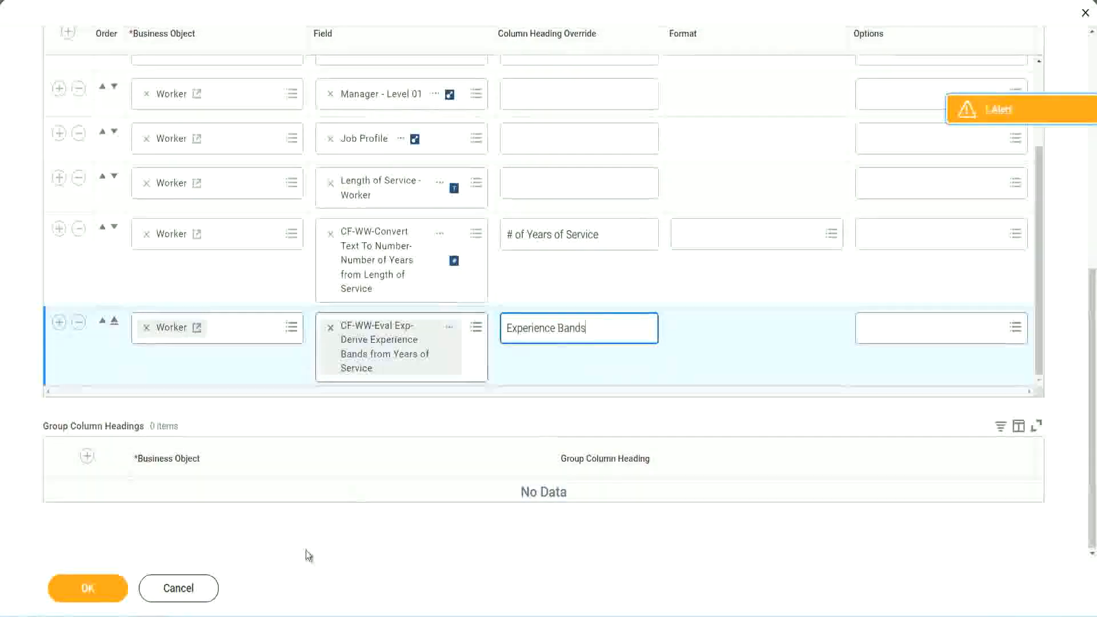
click(108, 587)
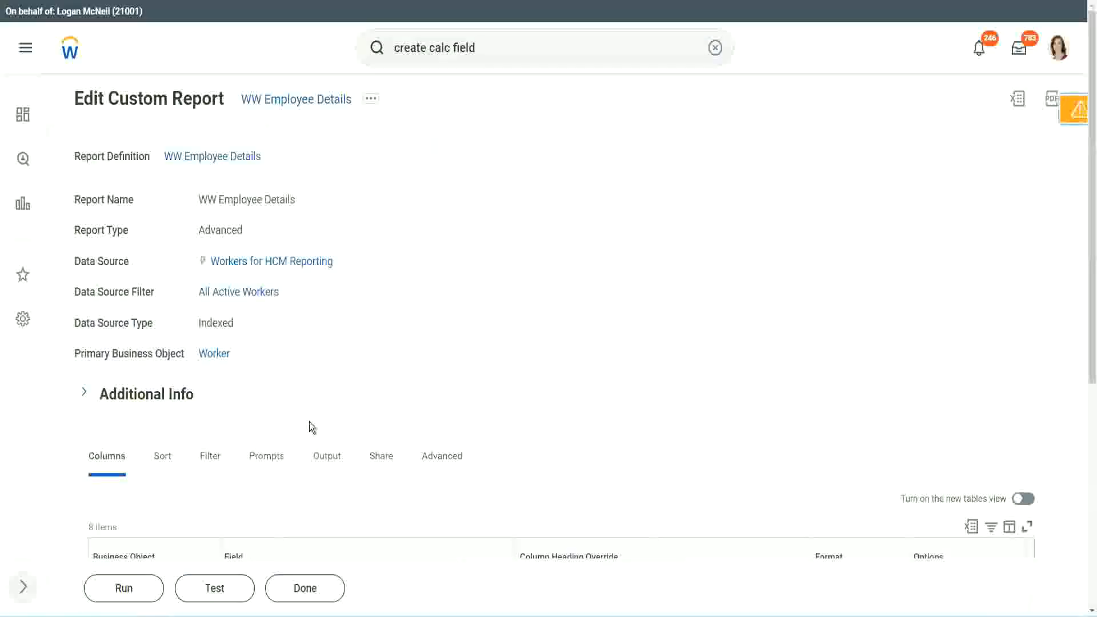
Step: Run the WW Employee Details report, leaving the worker type prompts blank
scroll(342, 392, down, 5)
click(127, 588)
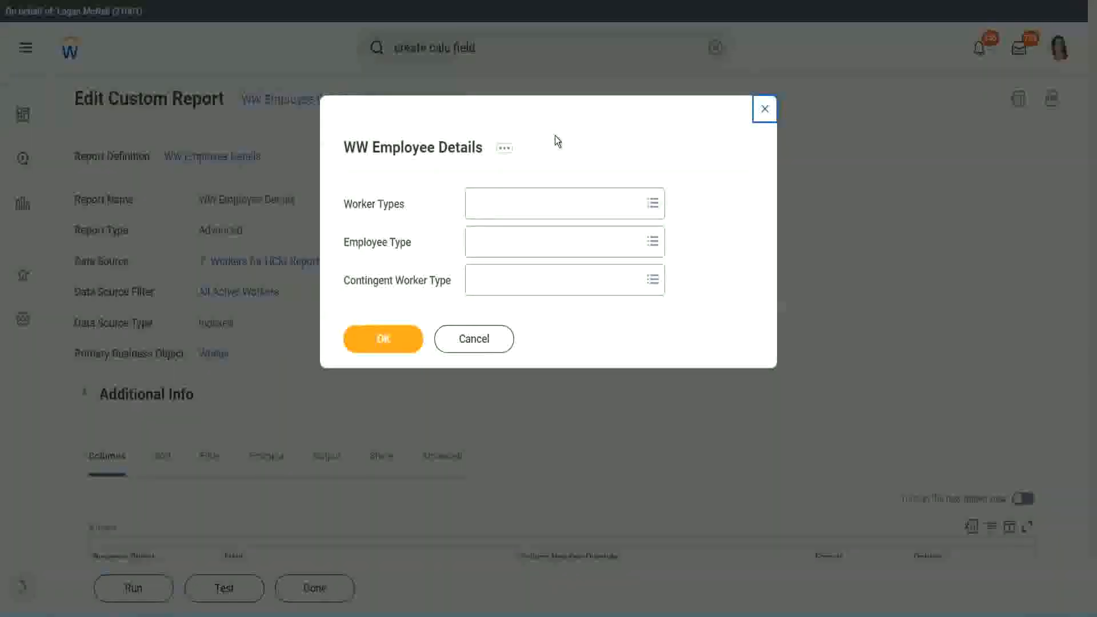
click(384, 338)
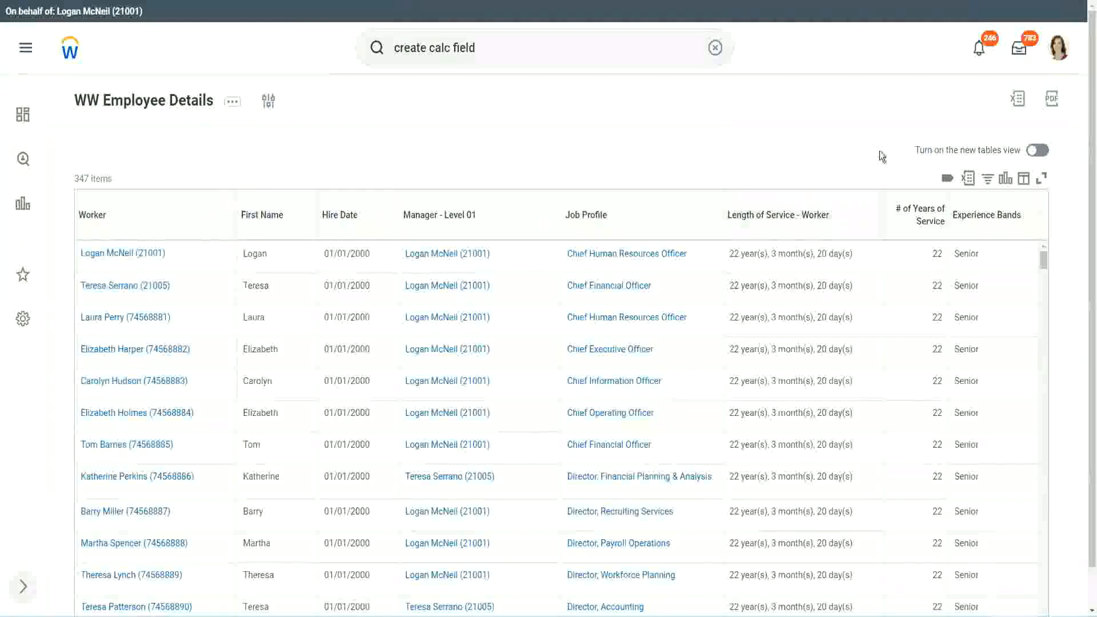
Step: Compare the report's years of service and Experience Bands values against the band definitions in the notes file
scroll(941, 219, down, 1)
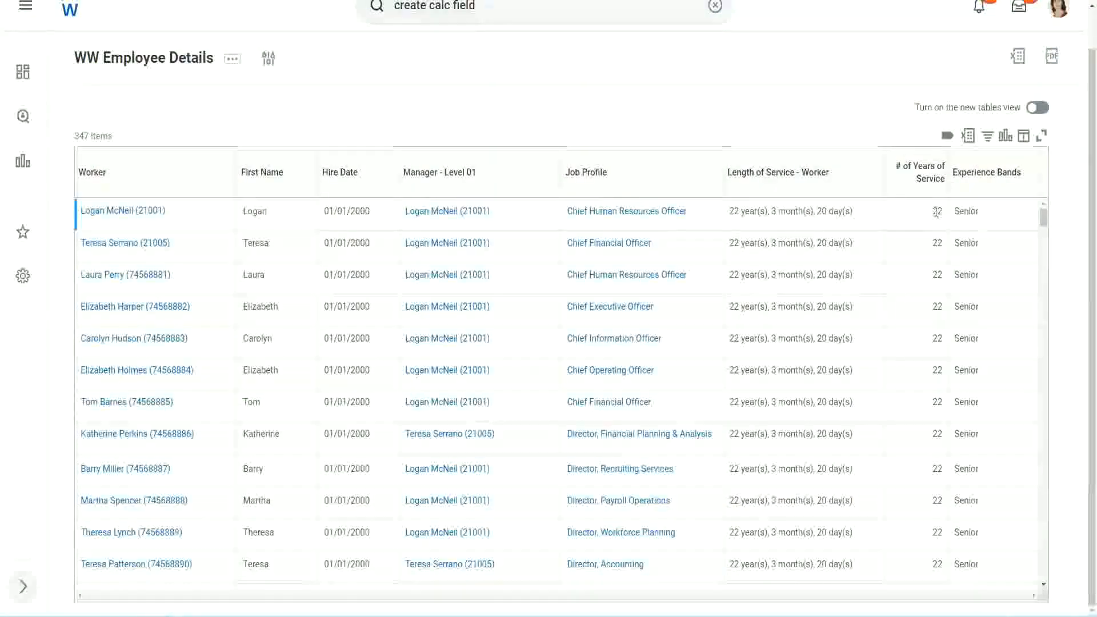
drag(933, 212, 945, 214)
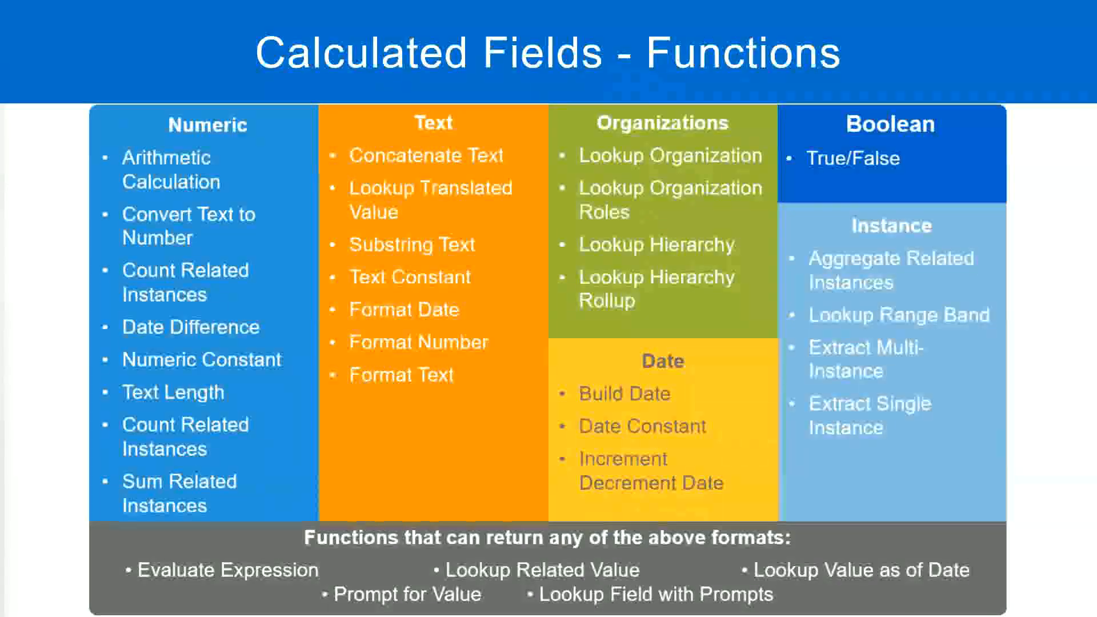
key(alt+Tab)
click(282, 200)
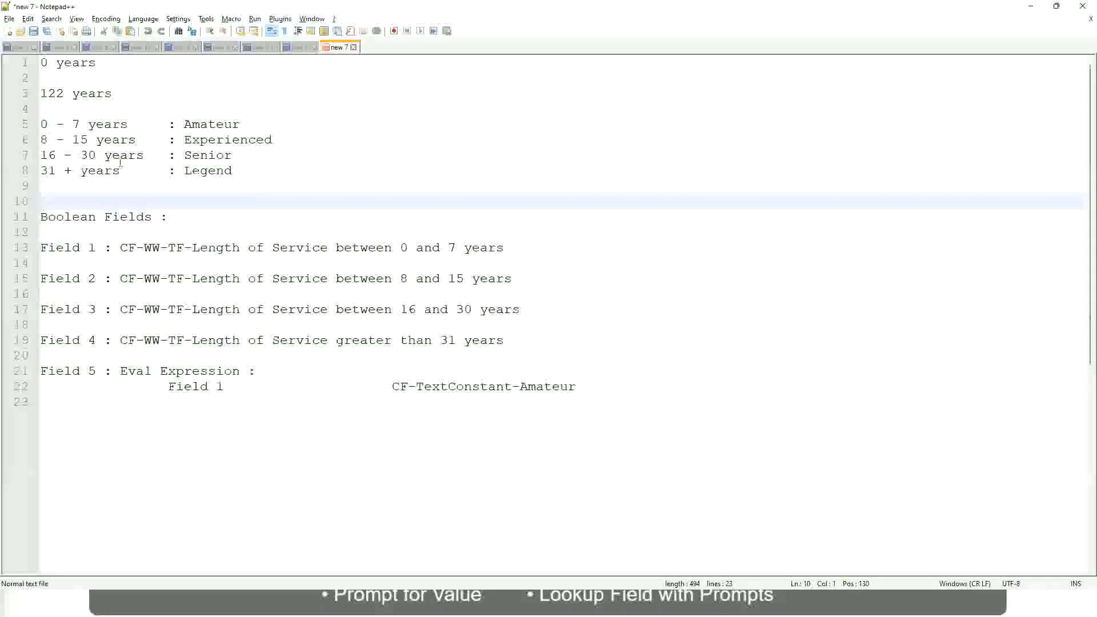
click(186, 154)
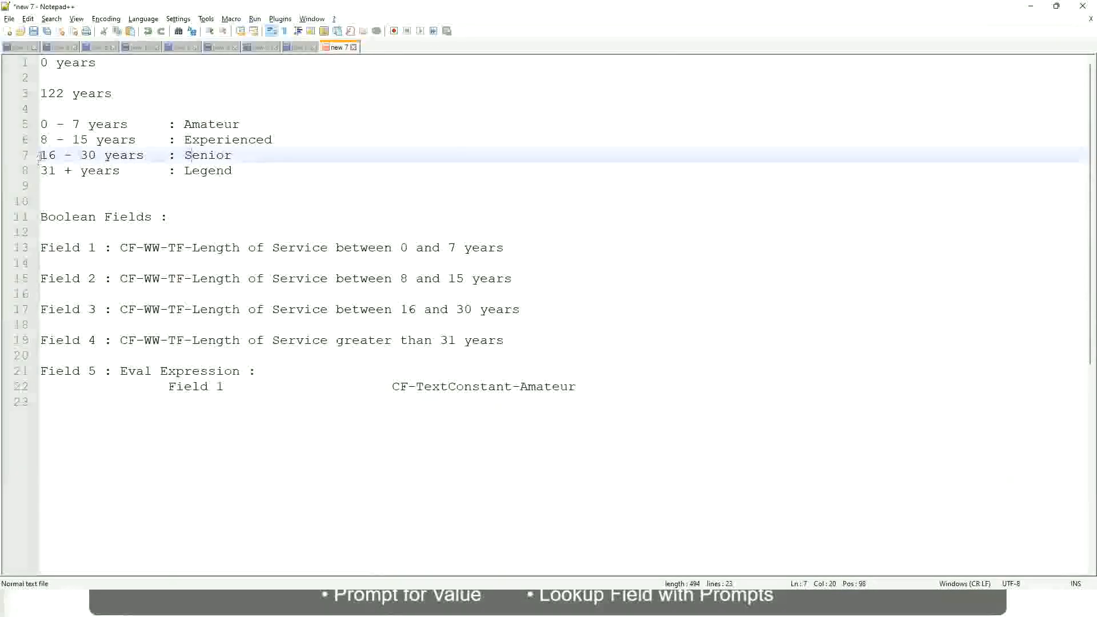
drag(40, 155, 106, 156)
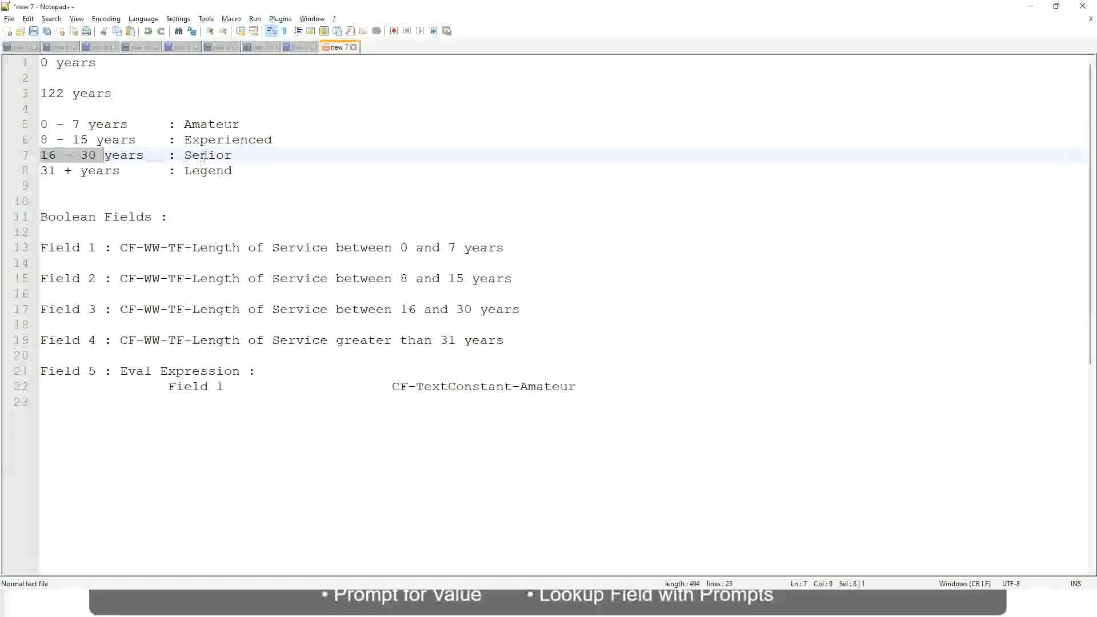
double_click(204, 156)
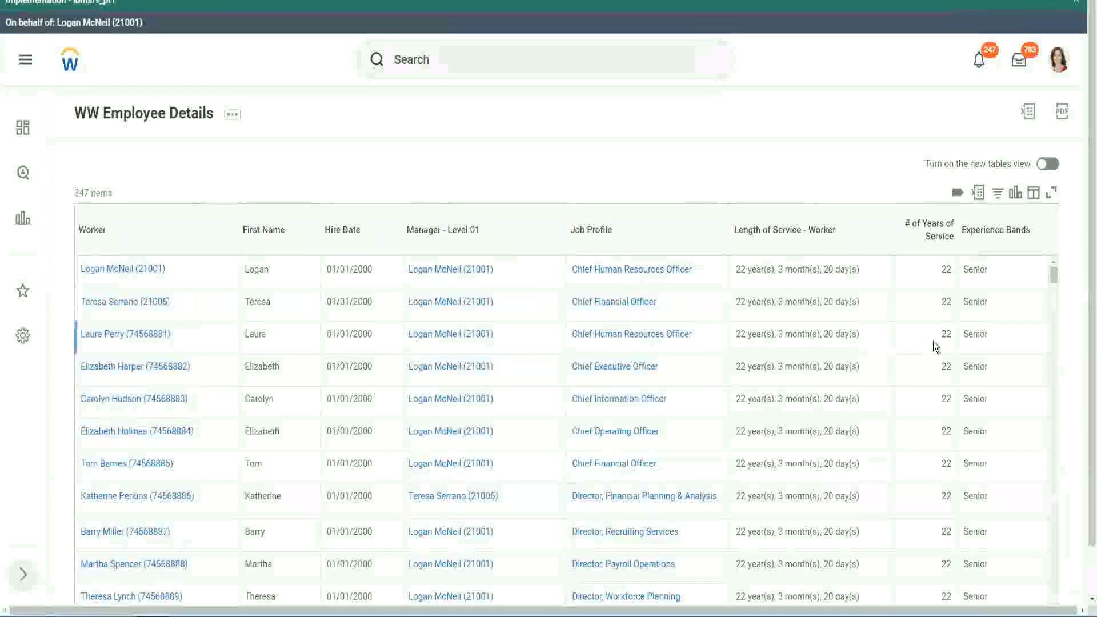
Step: Scroll through the report rows to examine the Experience Bands values
scroll(936, 343, down, 3)
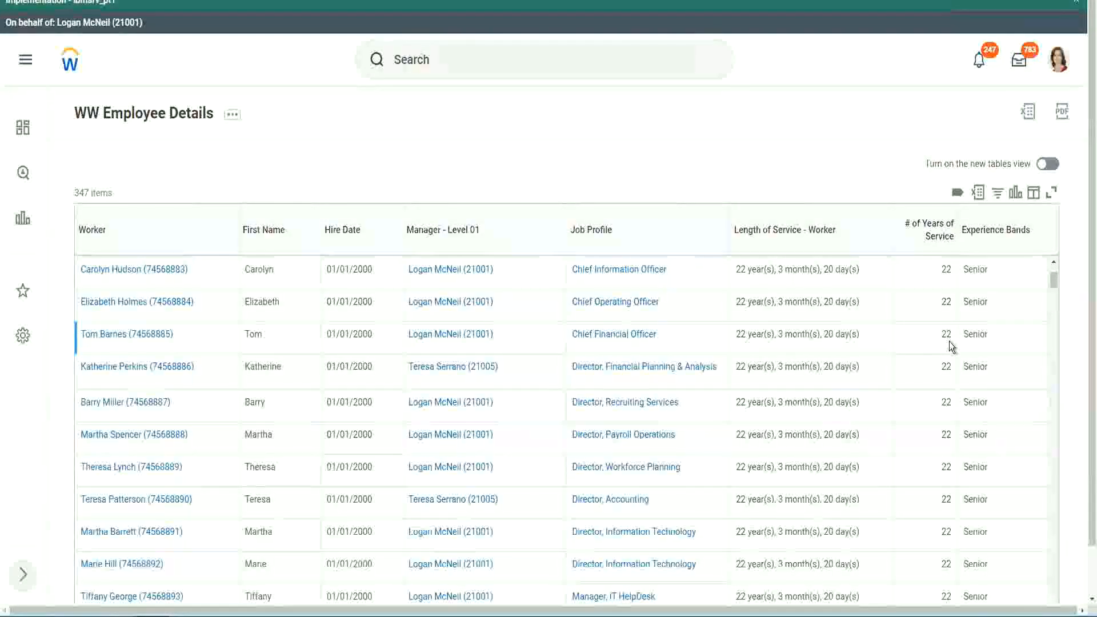
scroll(946, 346, down, 8)
scroll(955, 377, down, 8)
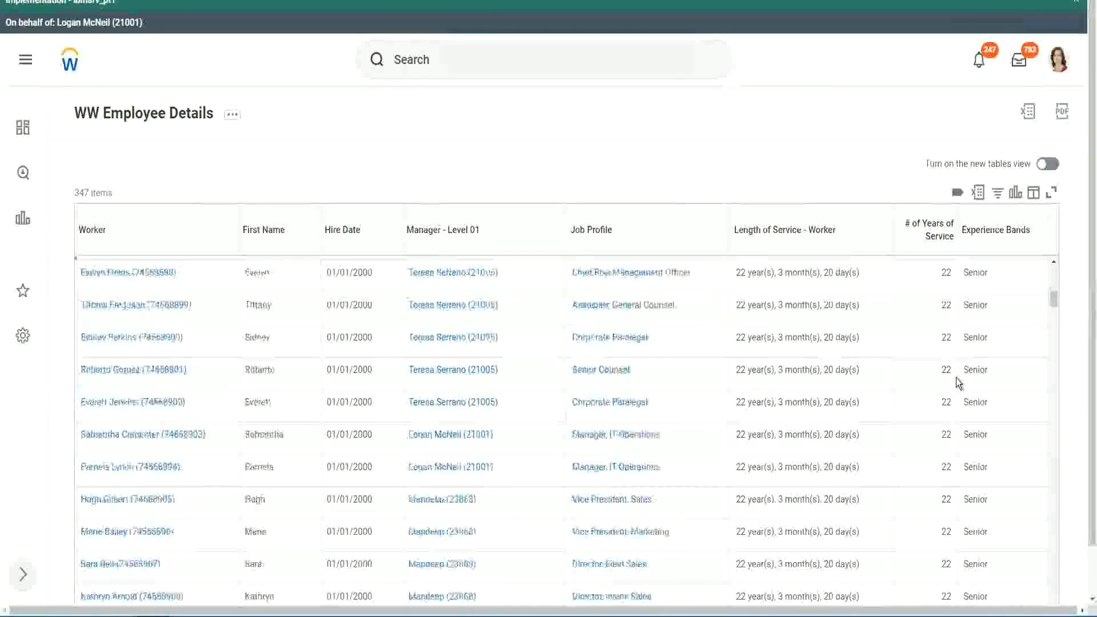
scroll(955, 378, down, 3)
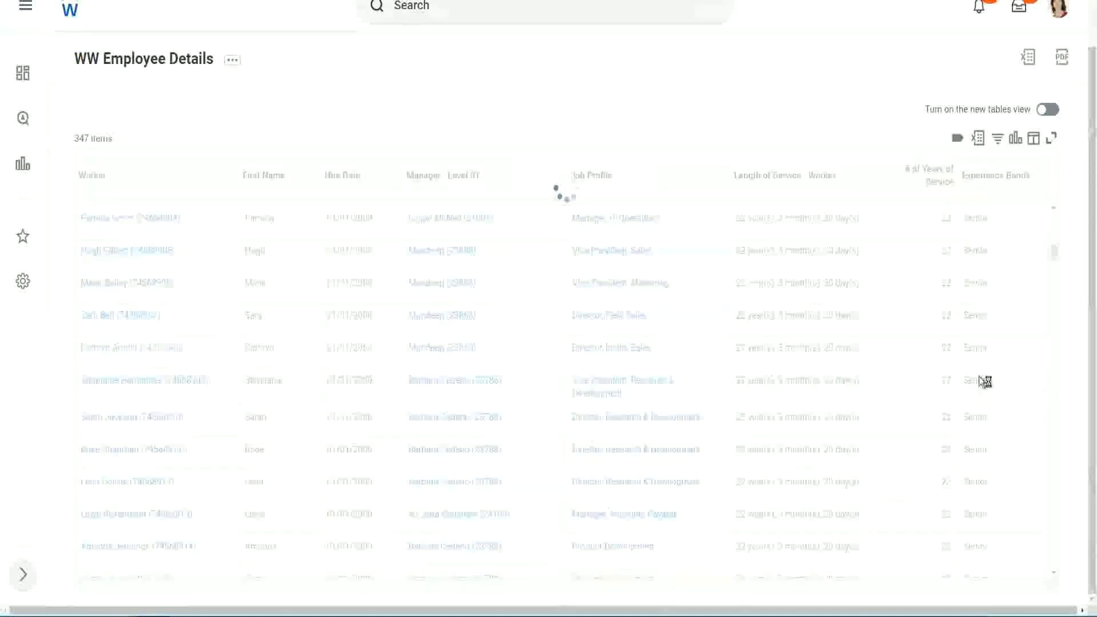
scroll(1016, 321, down, 5)
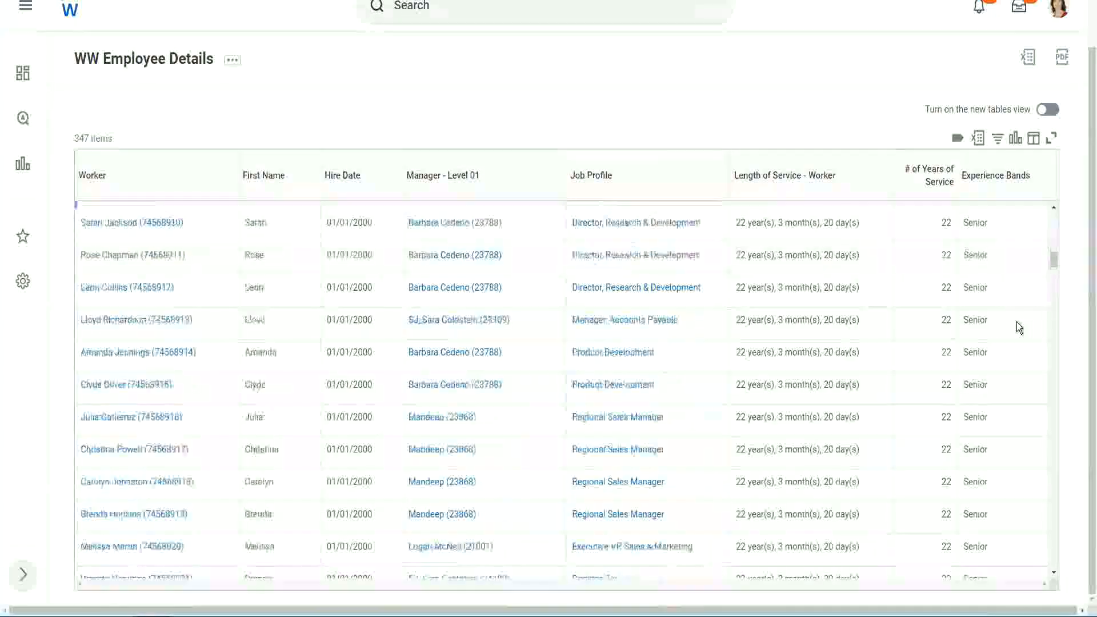
scroll(1016, 321, down, 4)
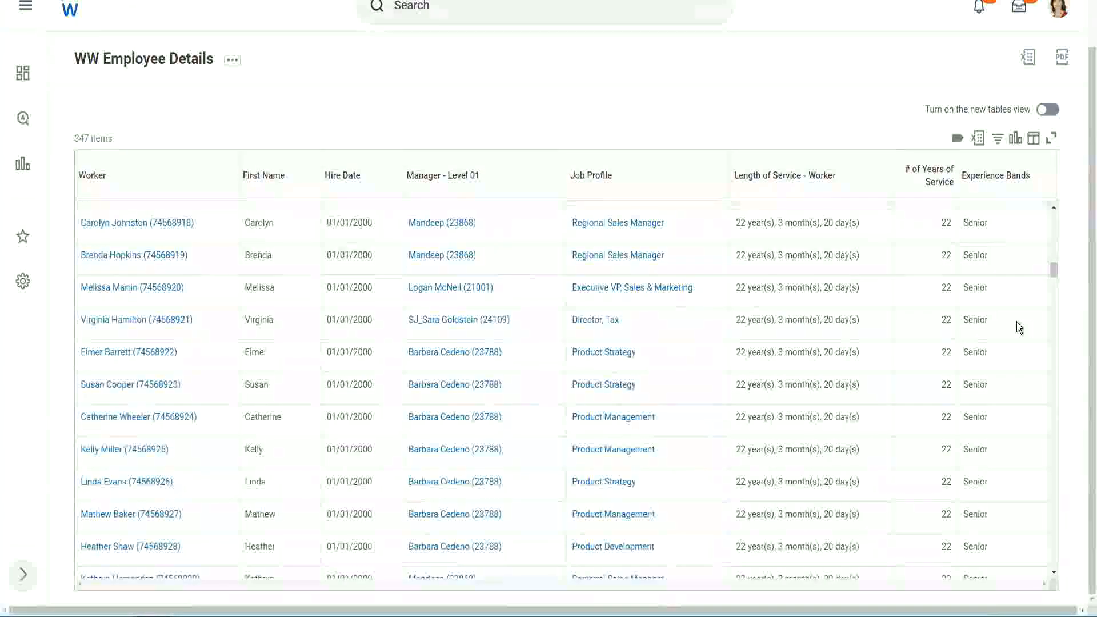
scroll(1016, 321, down, 8)
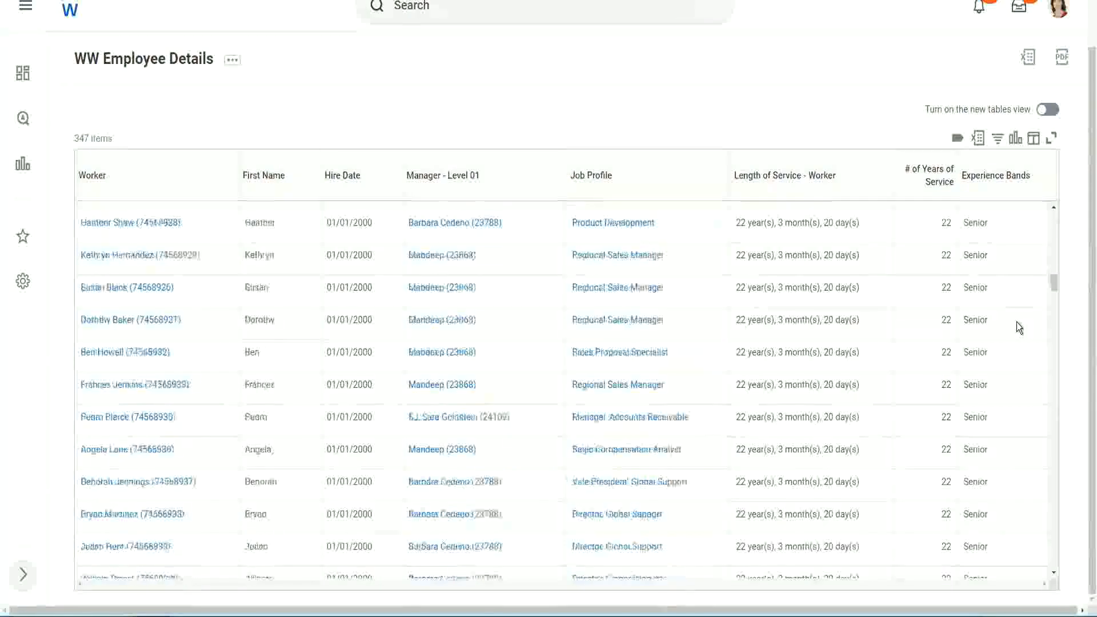
Step: Filter the Experience Bands column to rows containing Amateur
click(1002, 188)
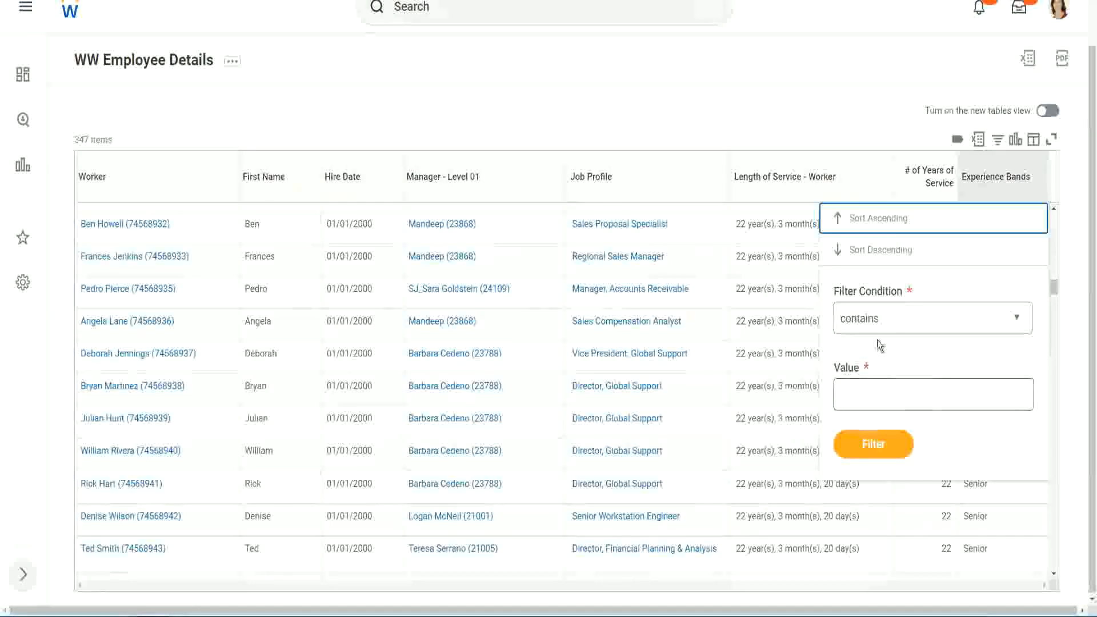
click(870, 385)
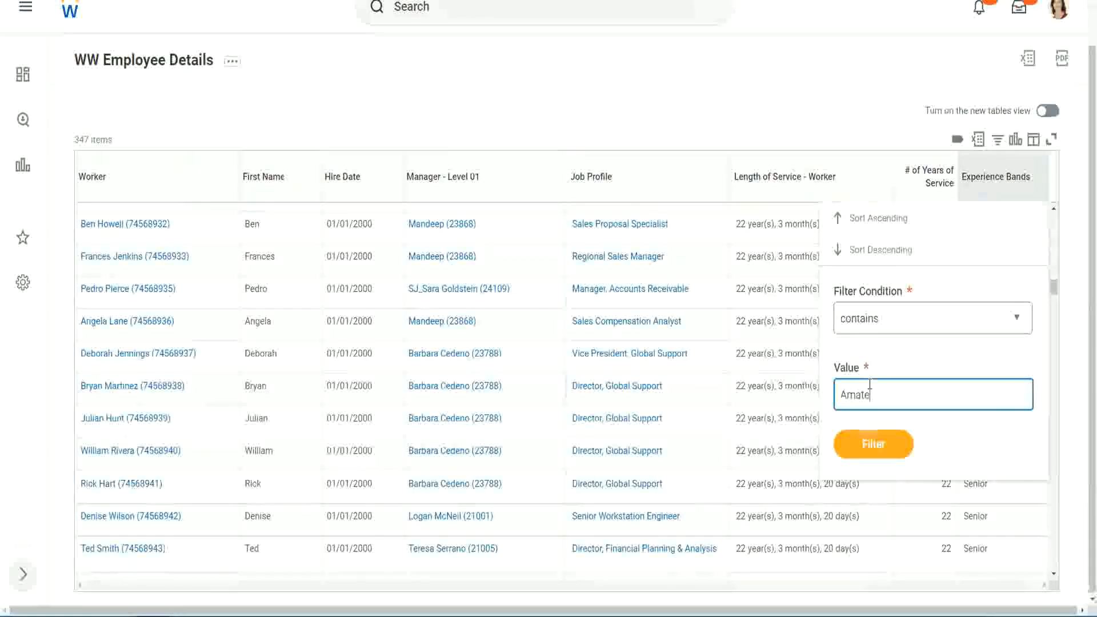
text(Amateur)
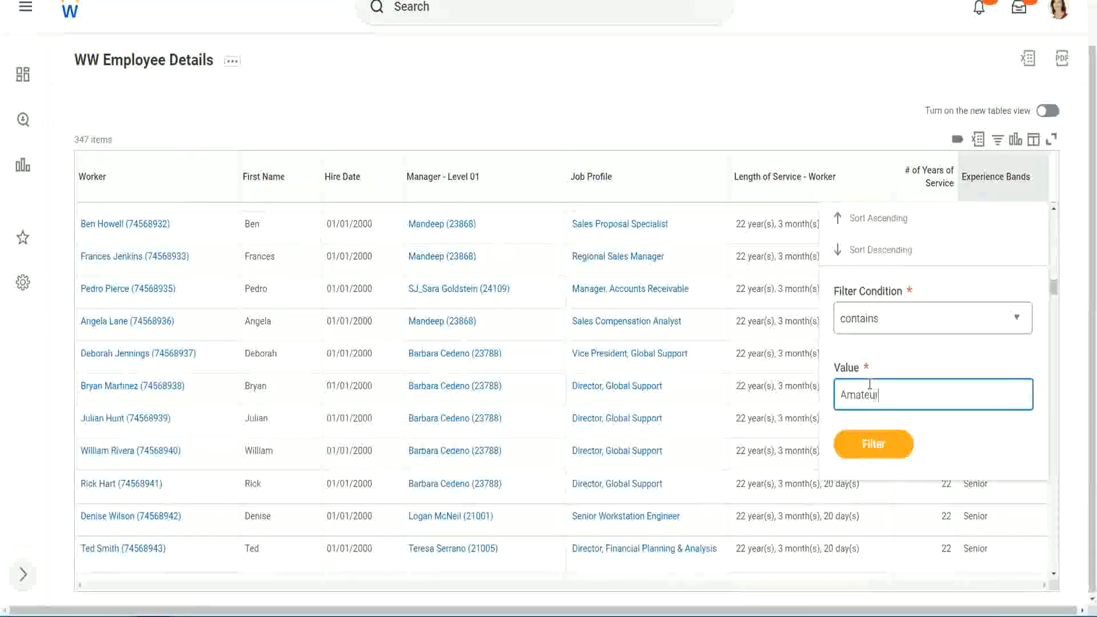
click(865, 451)
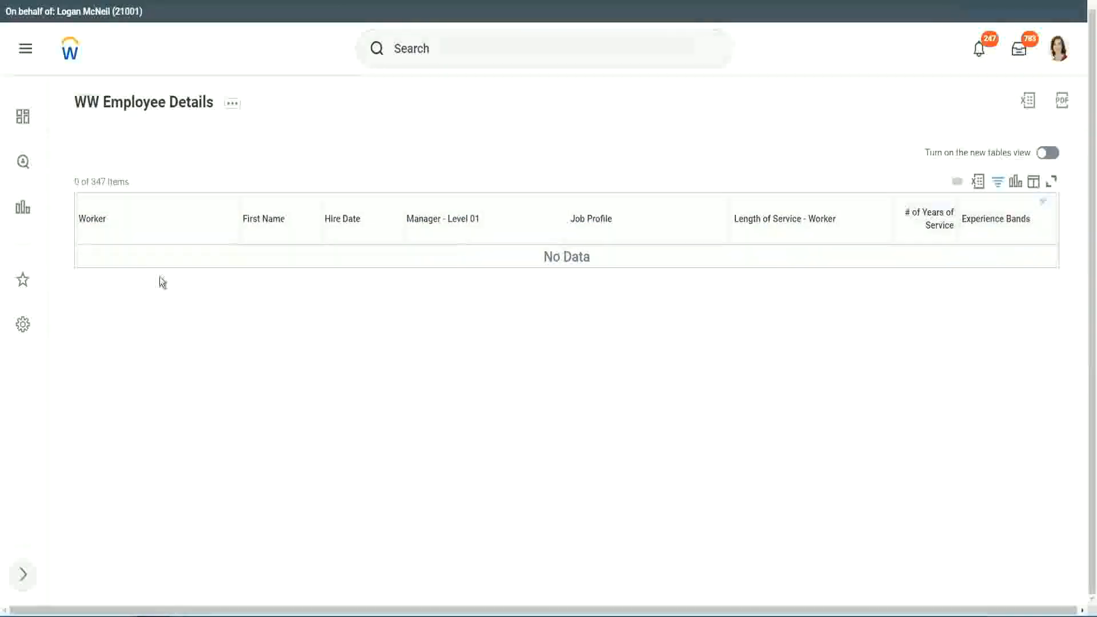
Step: Change the Experience Bands column filter value to Legend
click(992, 221)
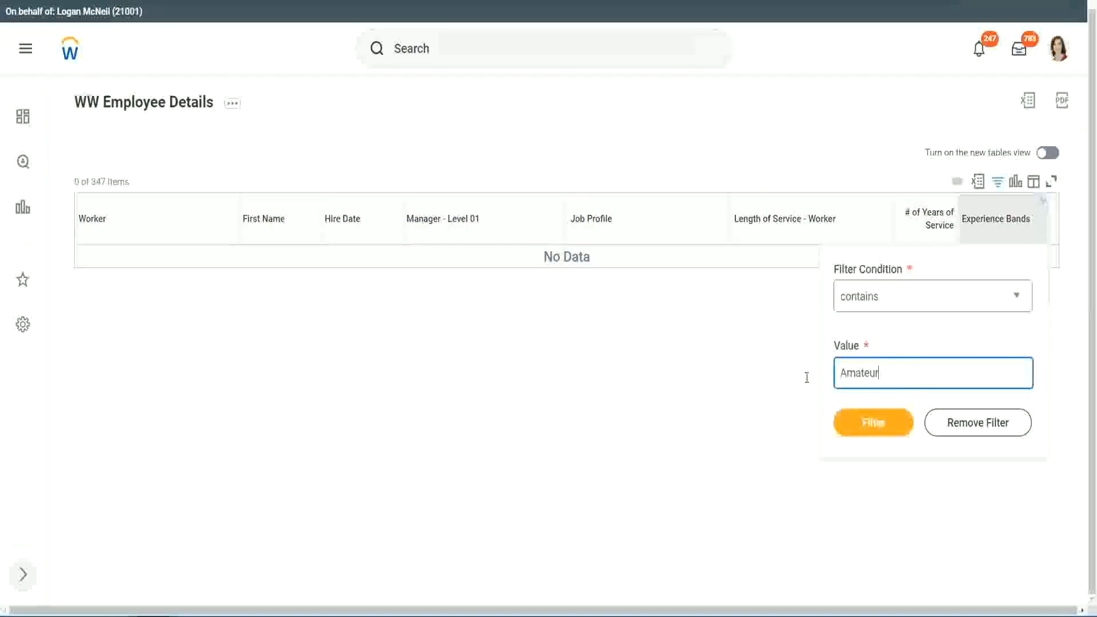
drag(806, 377, 783, 375)
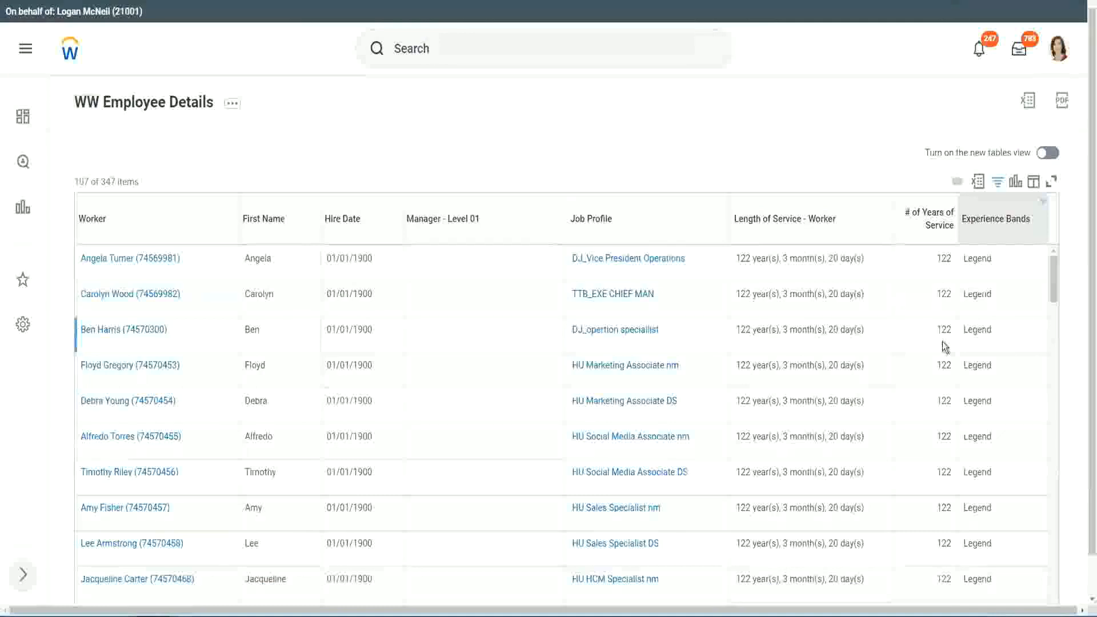
Step: Scroll through the filtered rows, examining the years of service against the Legend band
scroll(941, 341, down, 20)
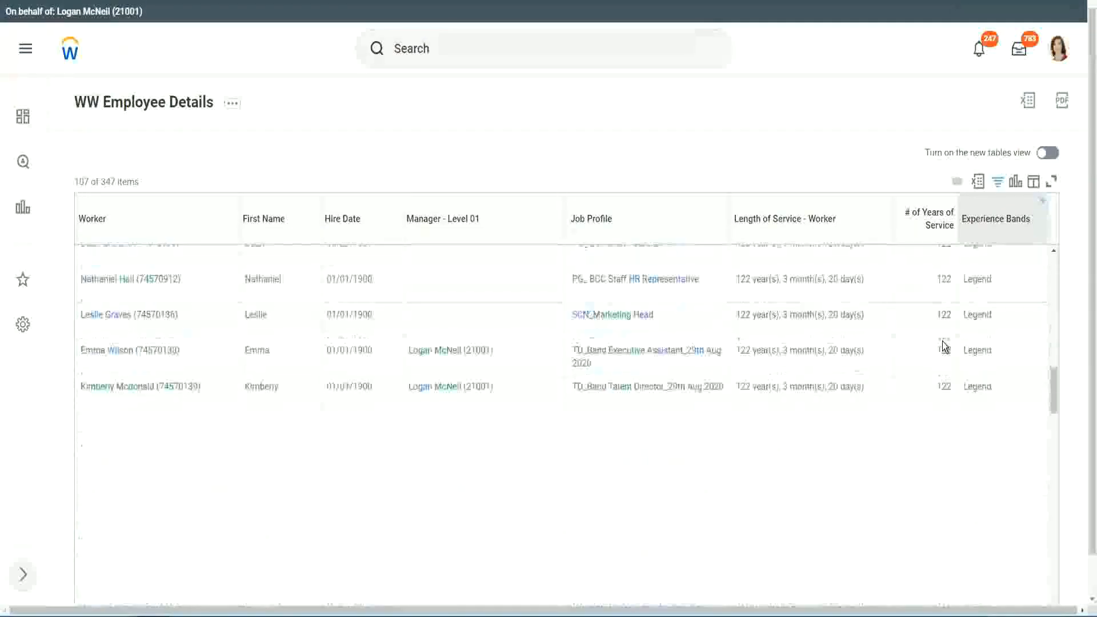
scroll(942, 342, down, 2)
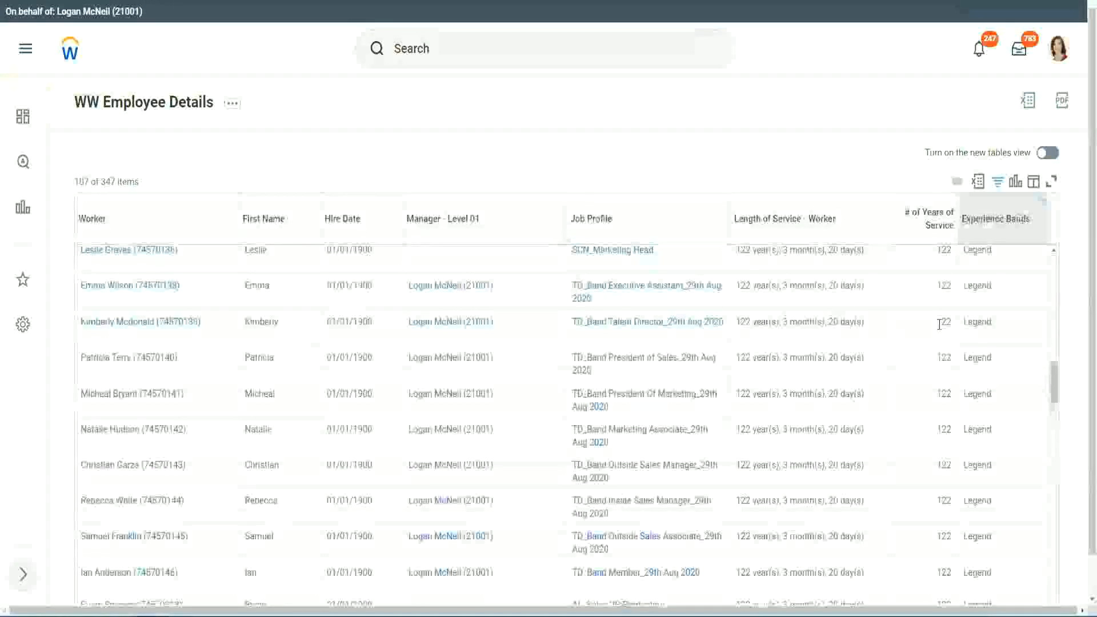
scroll(940, 326, down, 15)
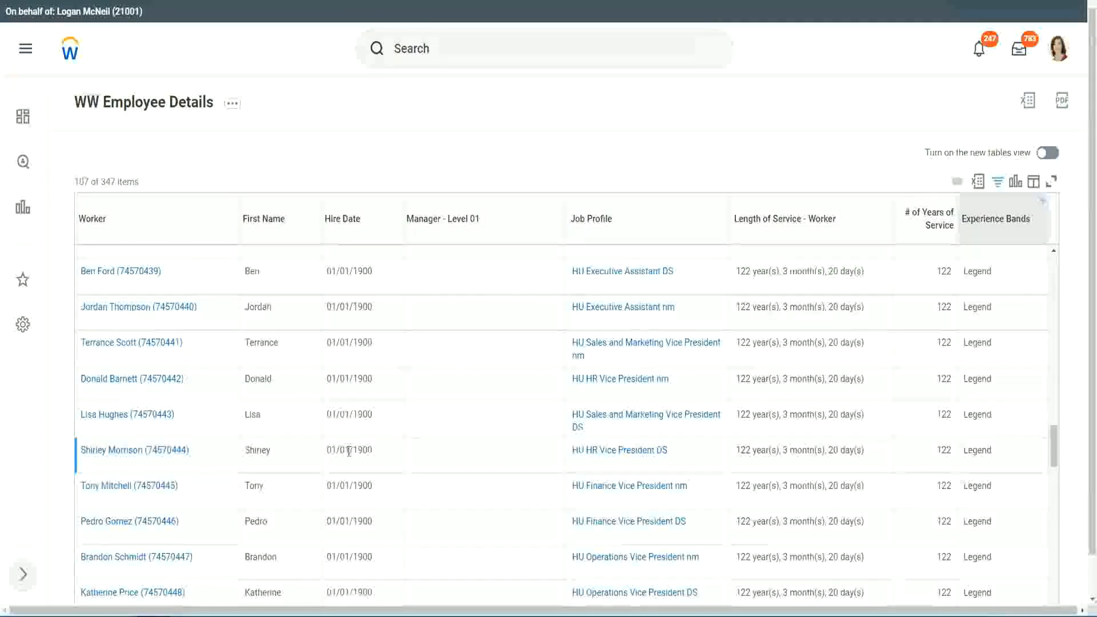
double_click(354, 448)
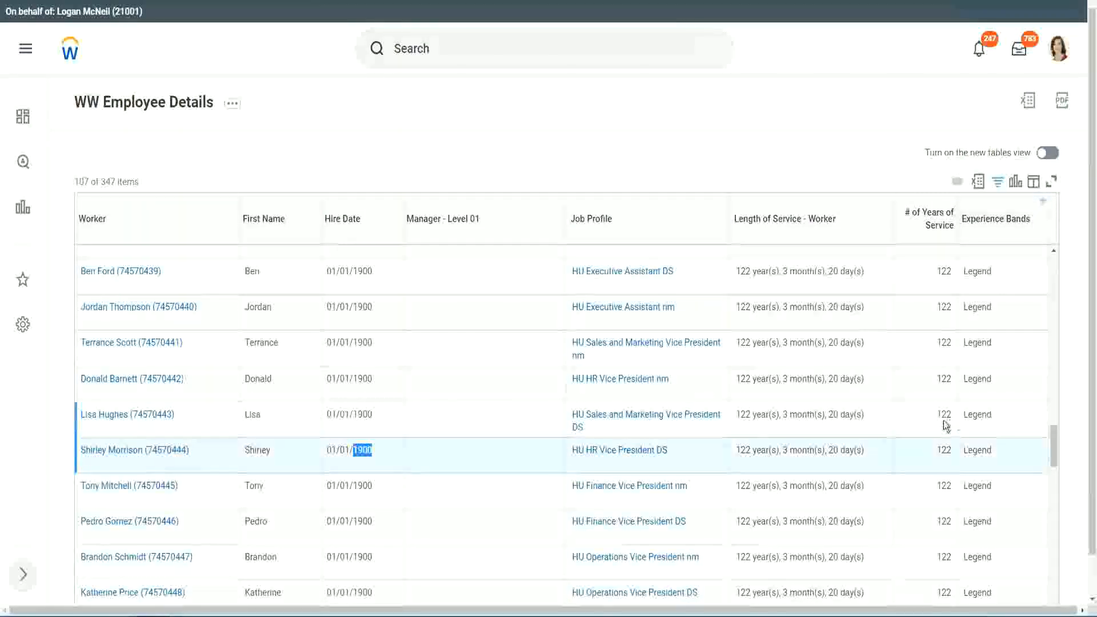
scroll(937, 426, down, 2)
scroll(932, 429, down, 3)
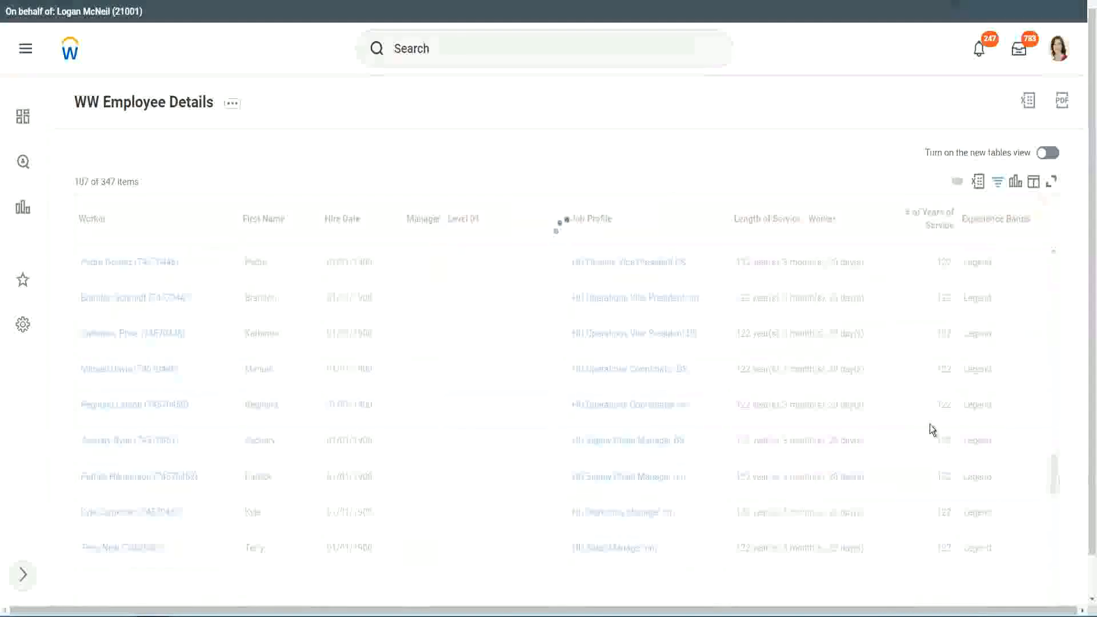
scroll(930, 424, down, 10)
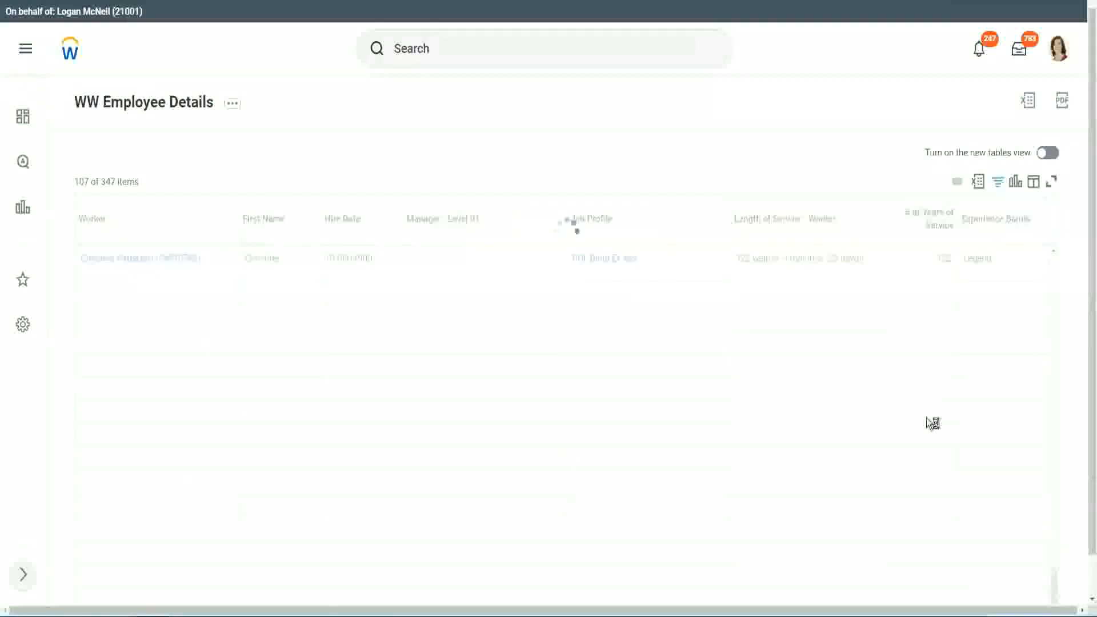
scroll(914, 376, down, 5)
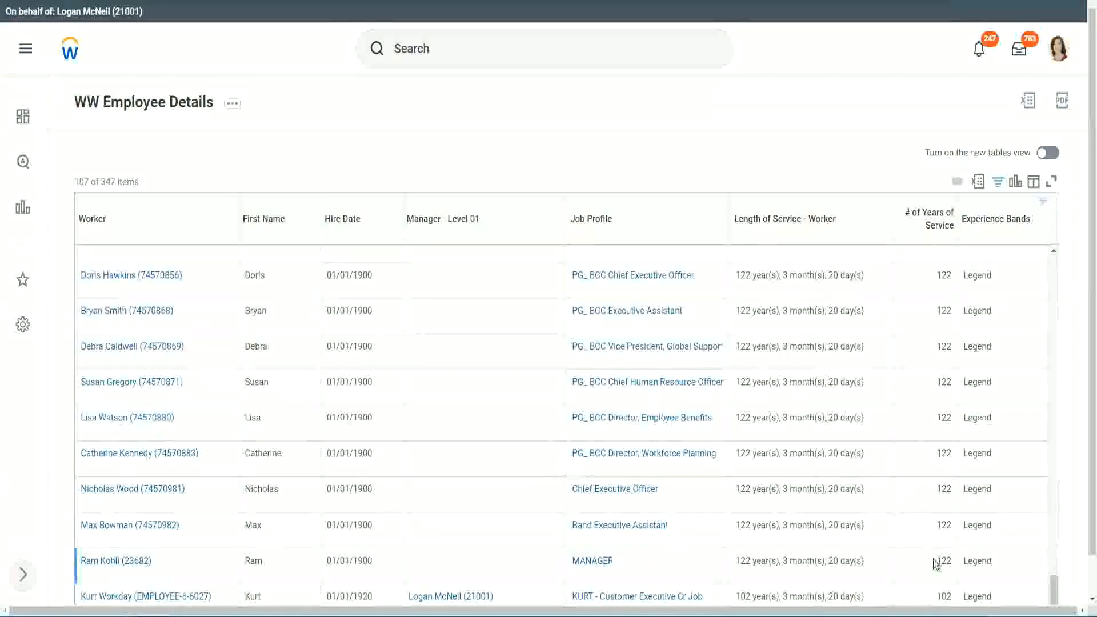
double_click(944, 593)
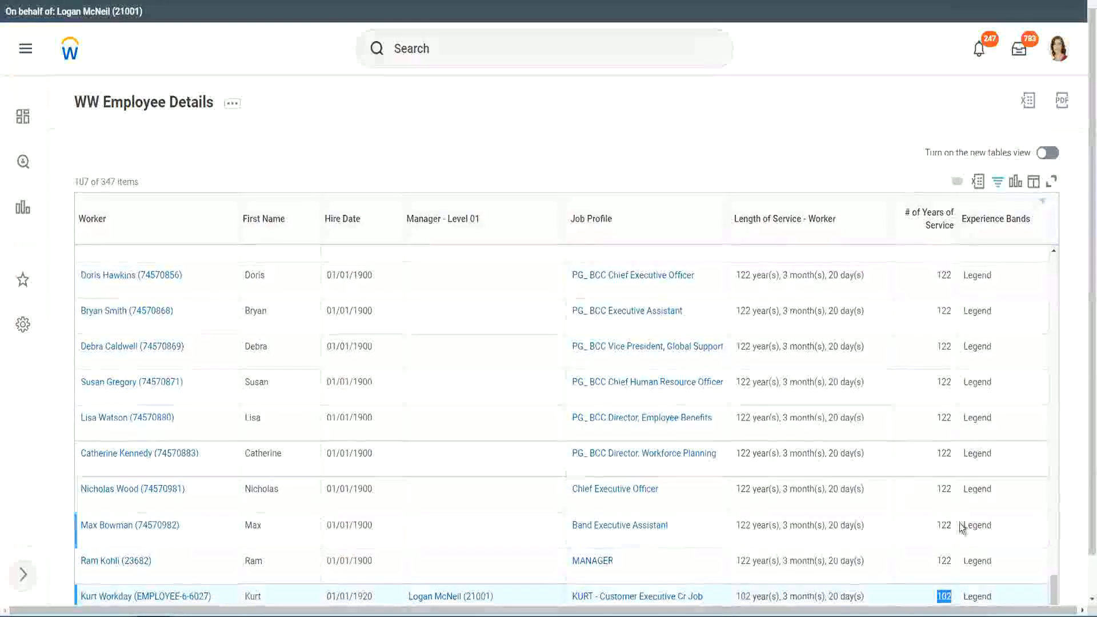
drag(944, 489, 952, 490)
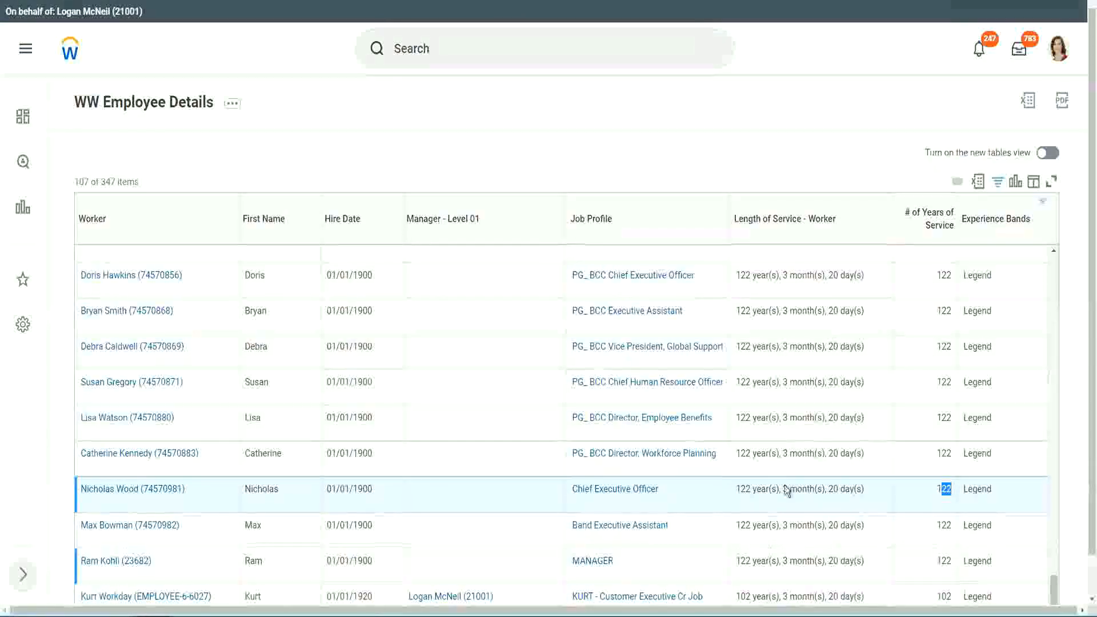
click(920, 455)
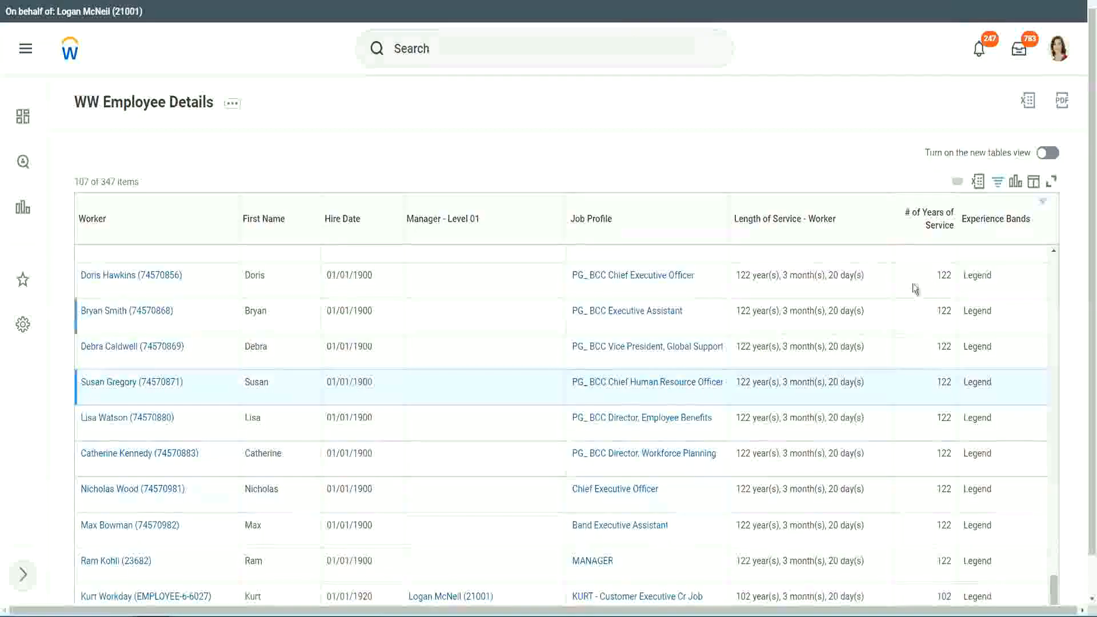
Step: Change the Experience Bands column filter value to Experienced and apply the filter
click(1003, 224)
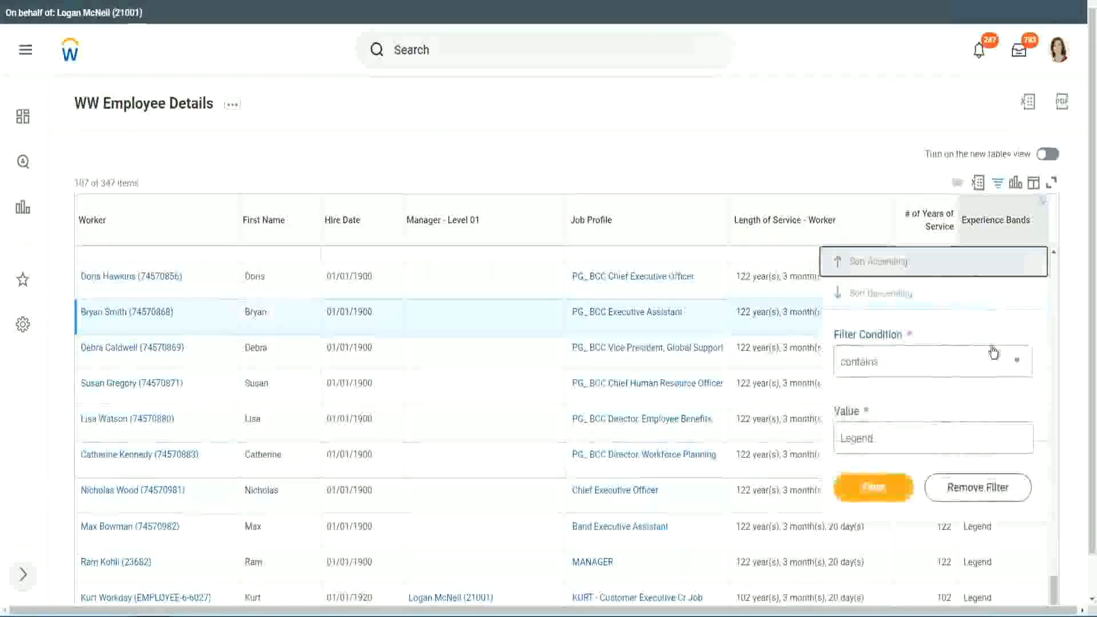
click(898, 437)
drag(898, 438, 754, 441)
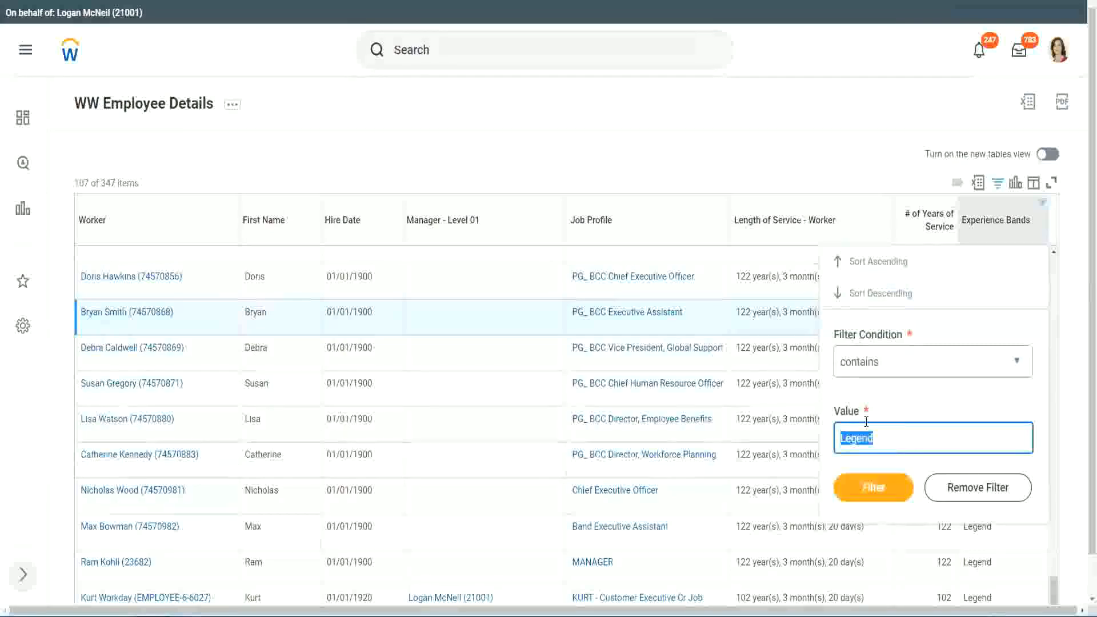
text(Ex)
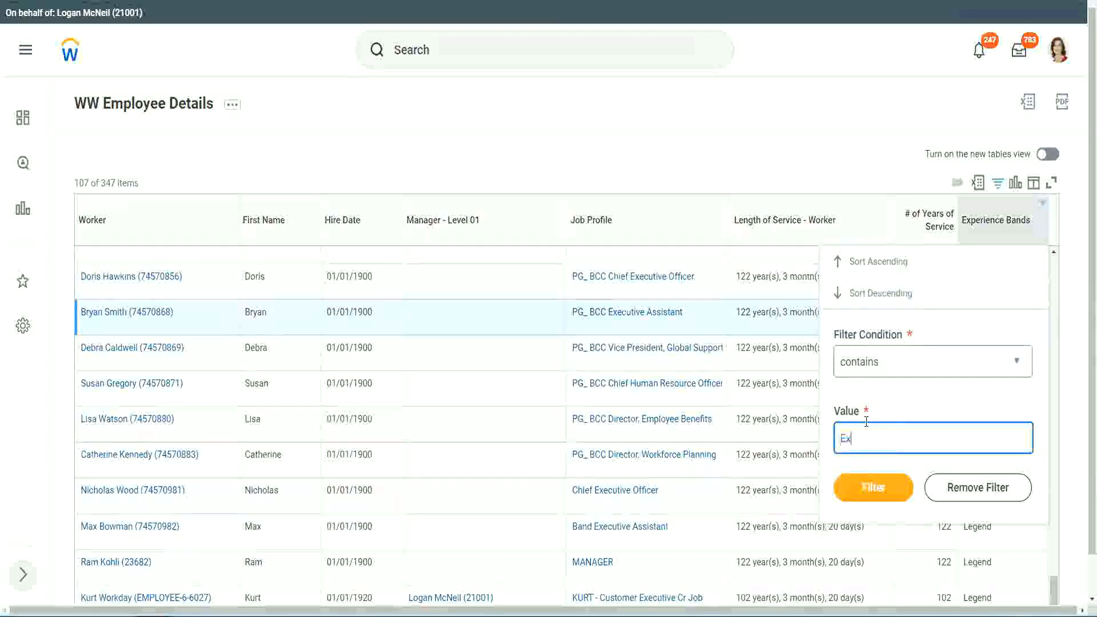
text(pe)
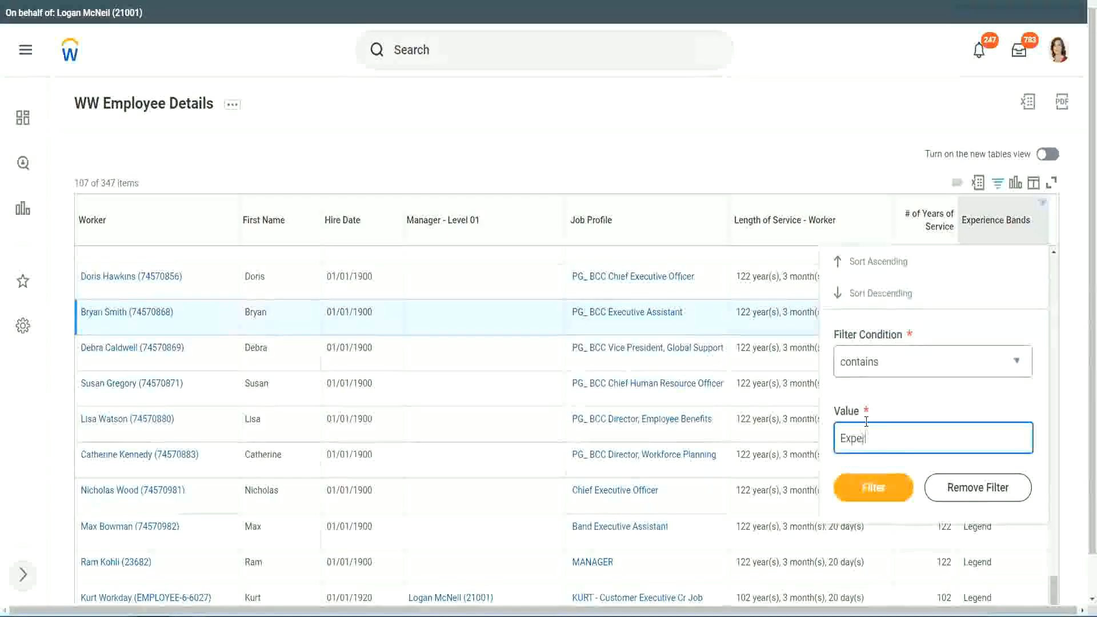
text(rienced)
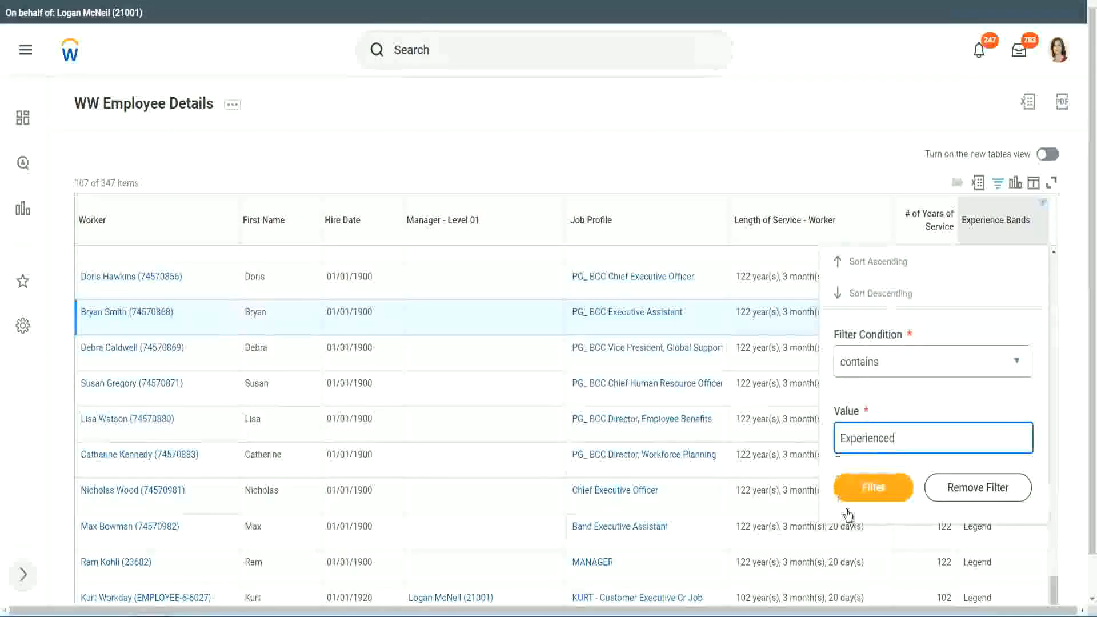
click(880, 487)
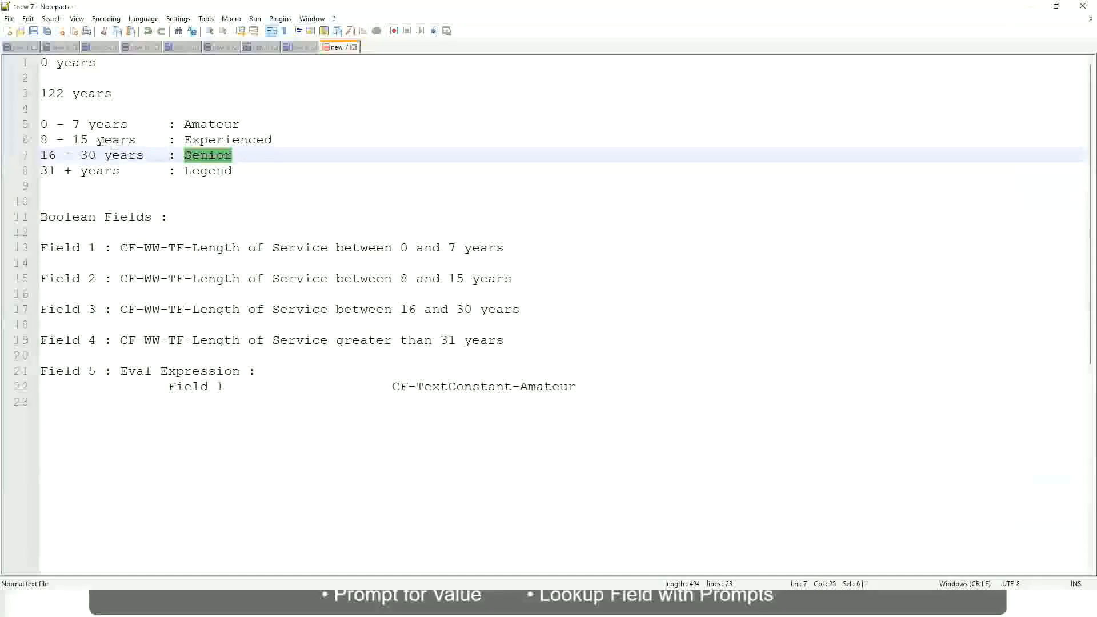
Step: Switch to the Notepad++ notes to check the year ranges defined for each experience band
click(100, 142)
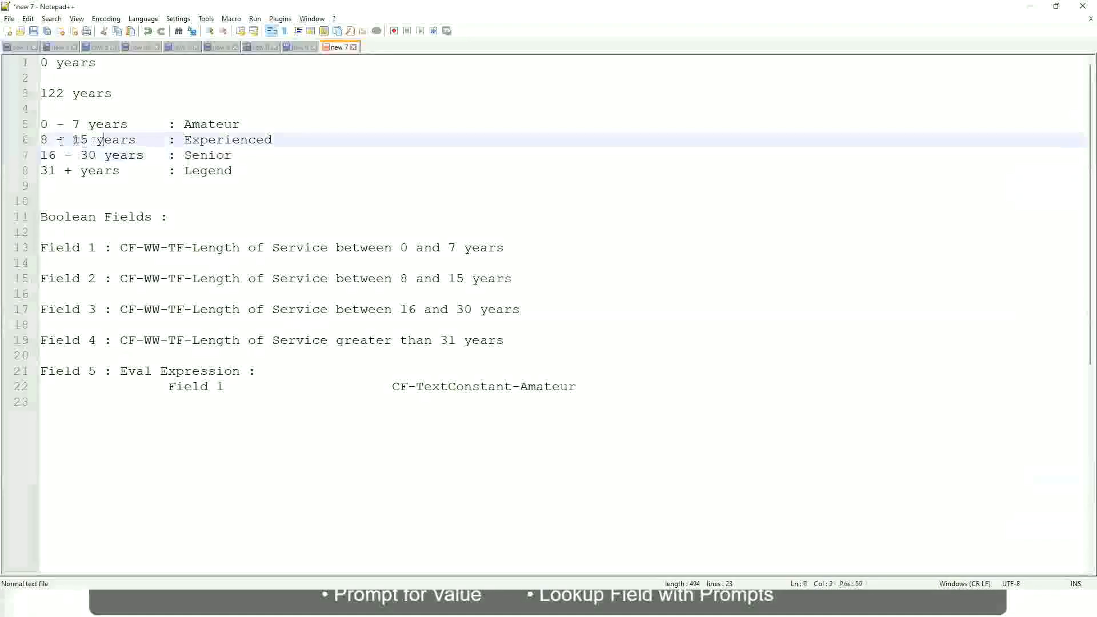
click(127, 141)
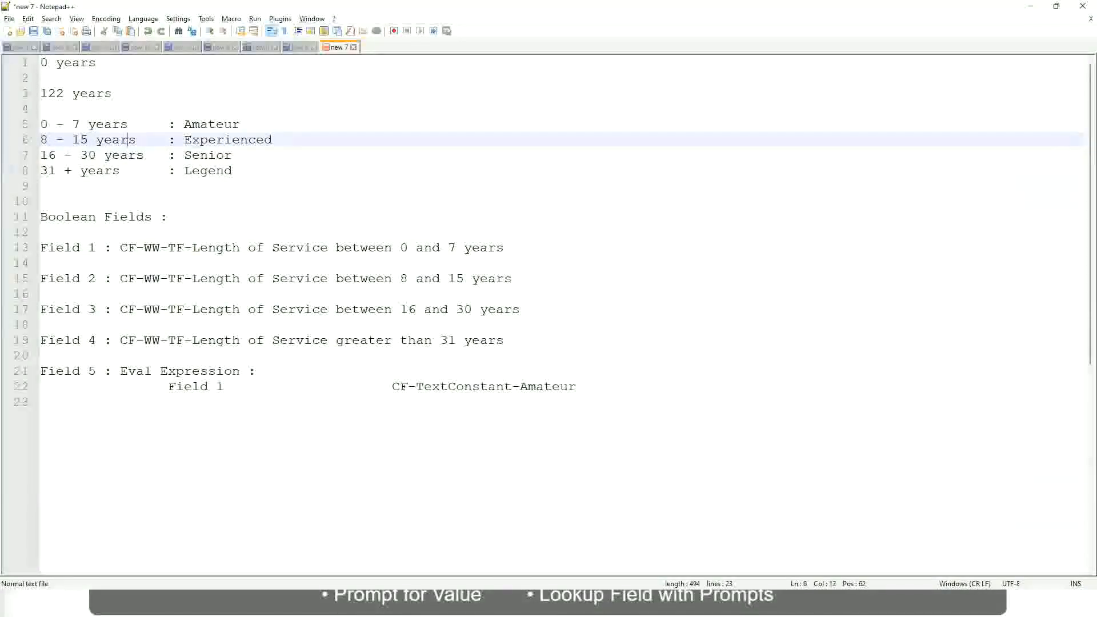
key(alt+Tab)
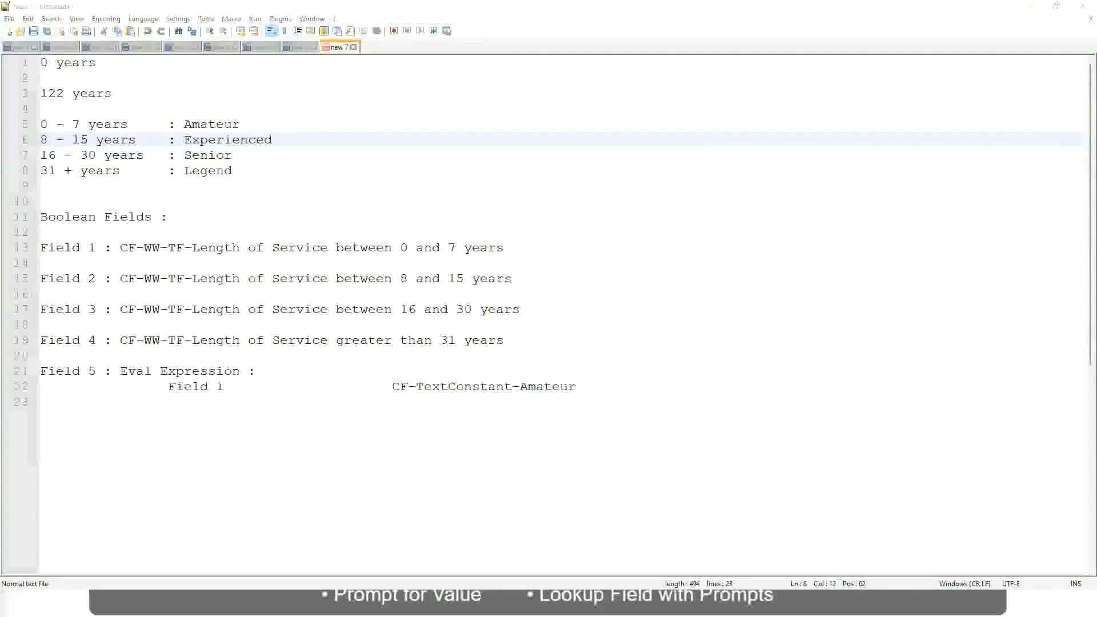
Step: Scroll through the filtered rows, examining the years of service against the Experienced band
scroll(948, 421, down, 2)
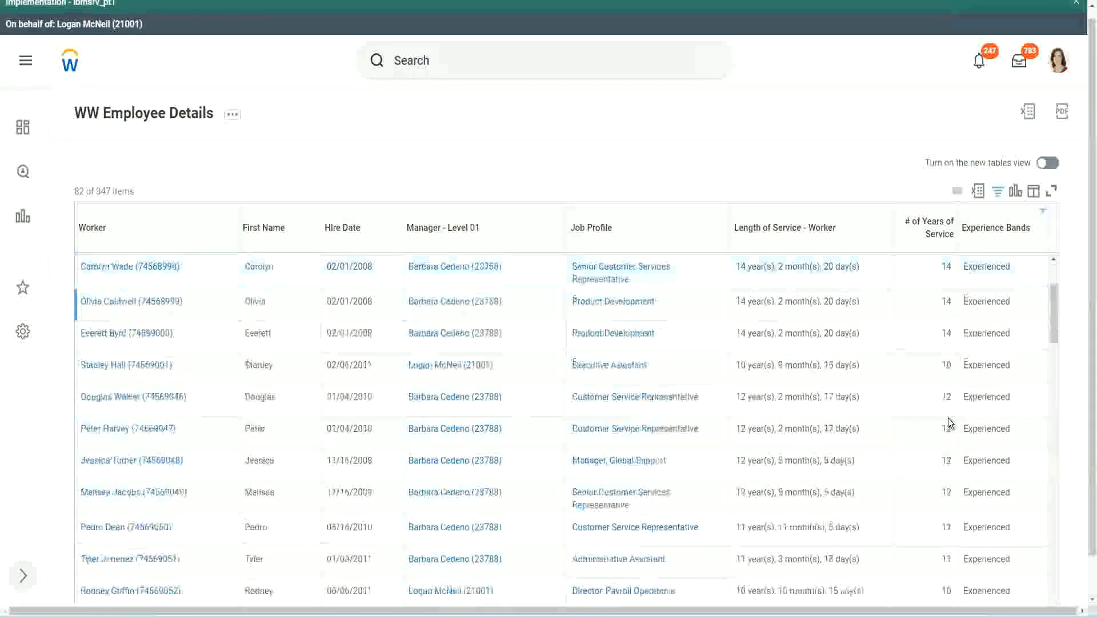
scroll(947, 423, down, 2)
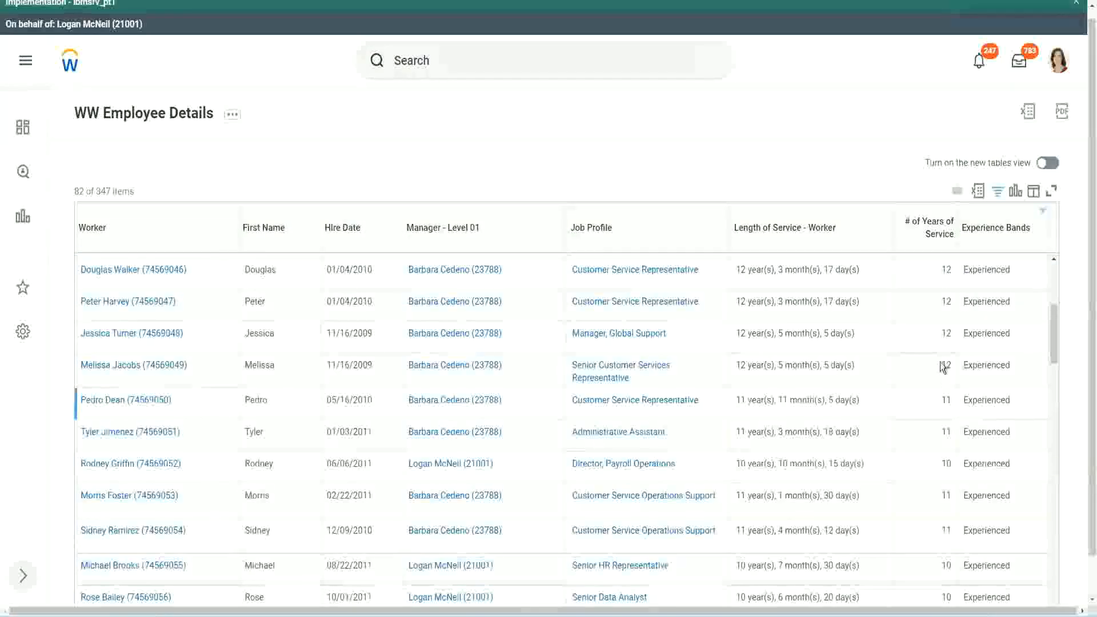
double_click(974, 303)
scroll(946, 400, down, 2)
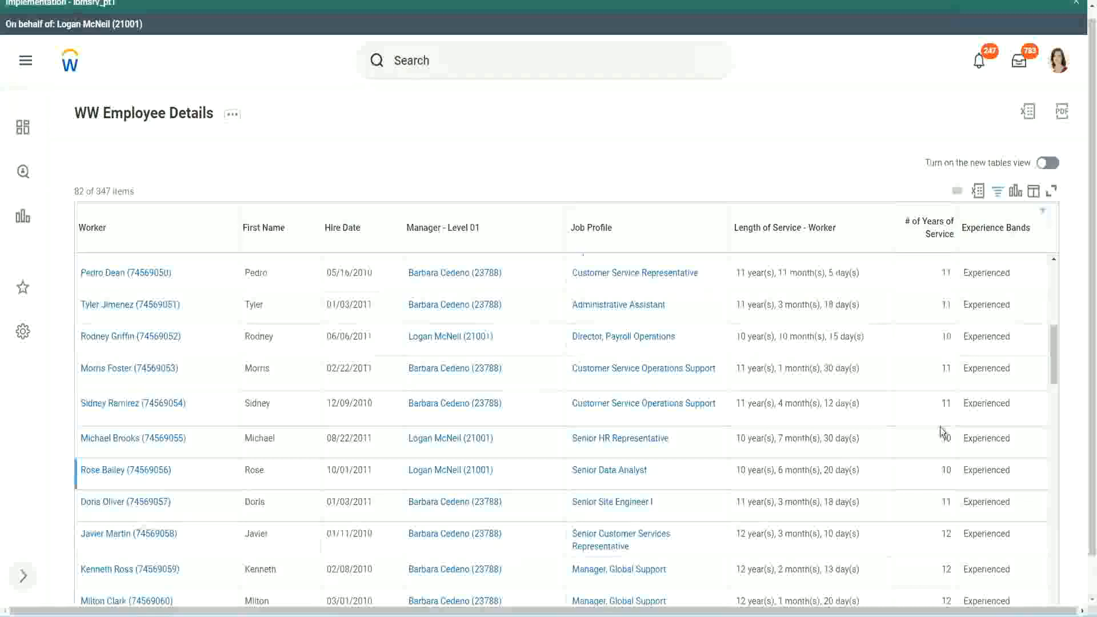
click(946, 404)
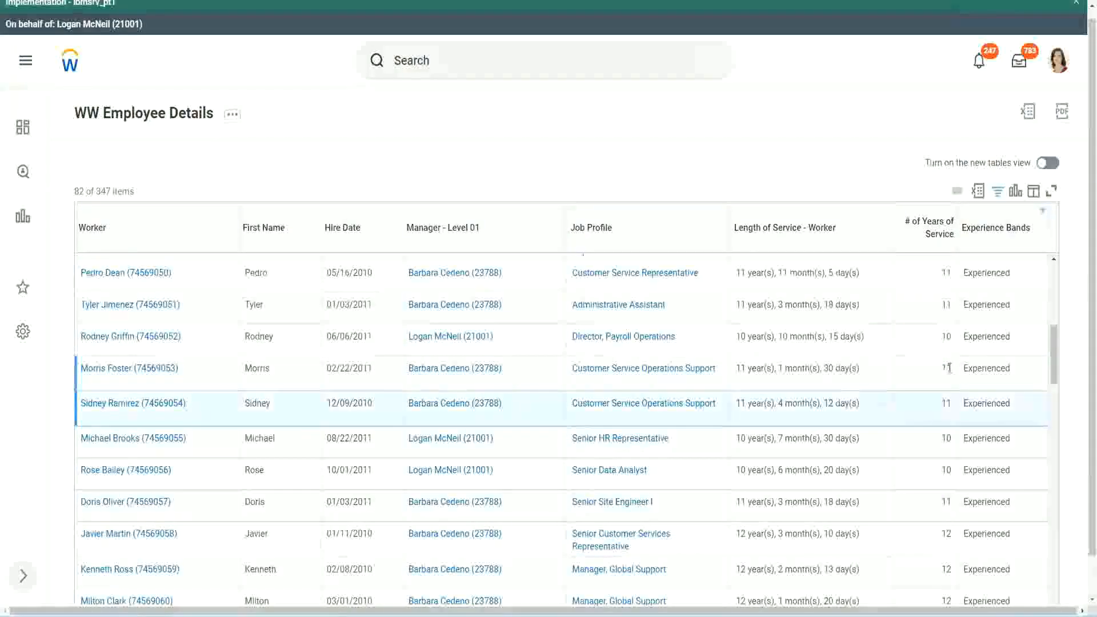
click(994, 368)
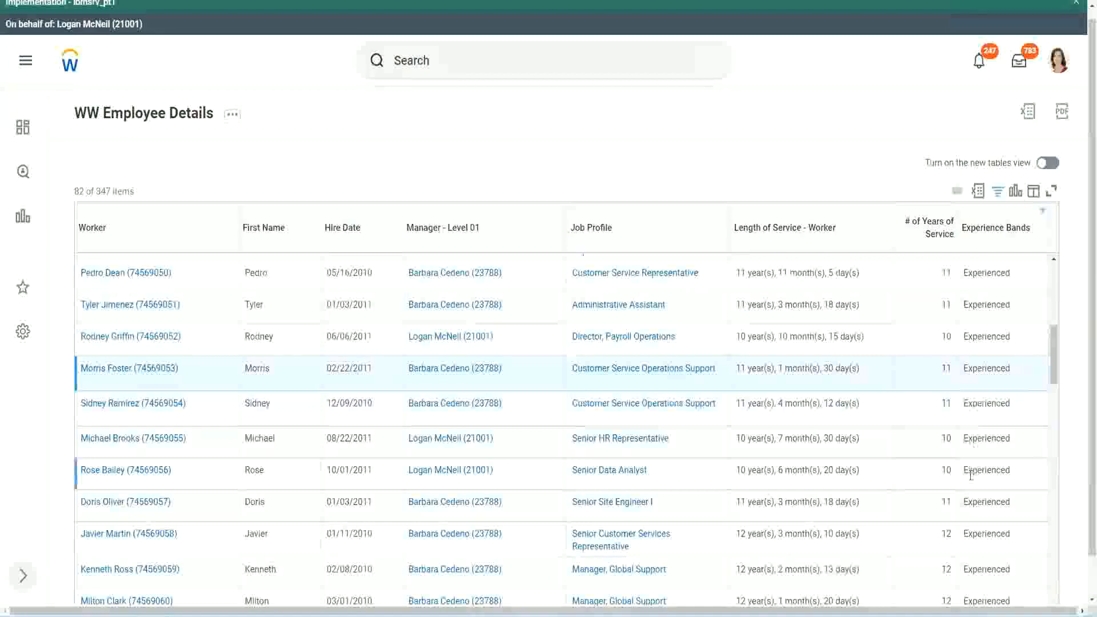
scroll(970, 474, down, 10)
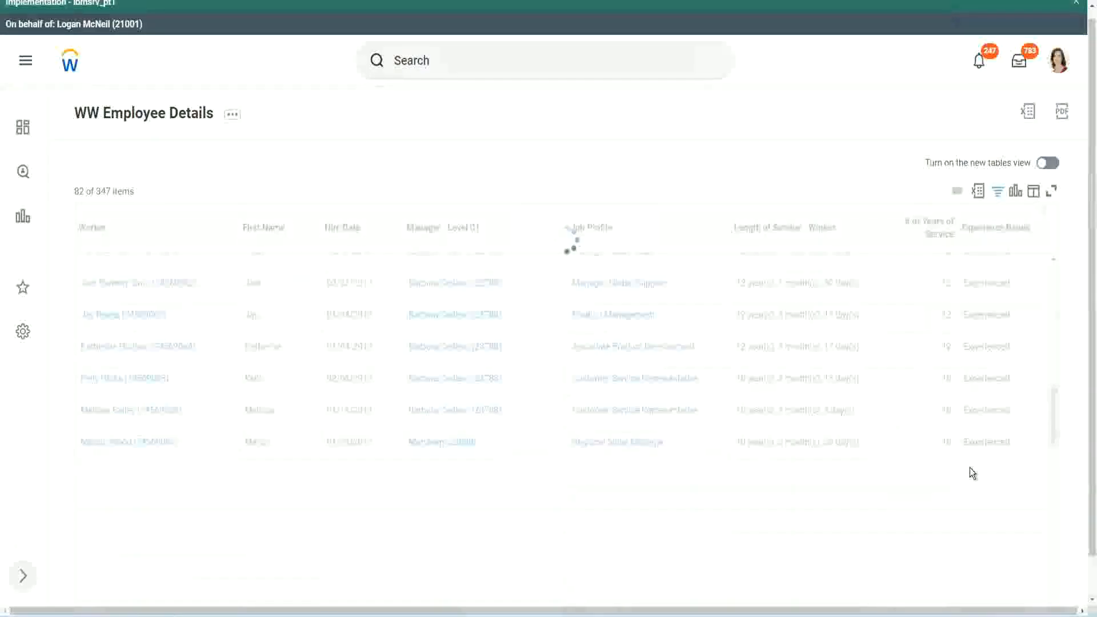